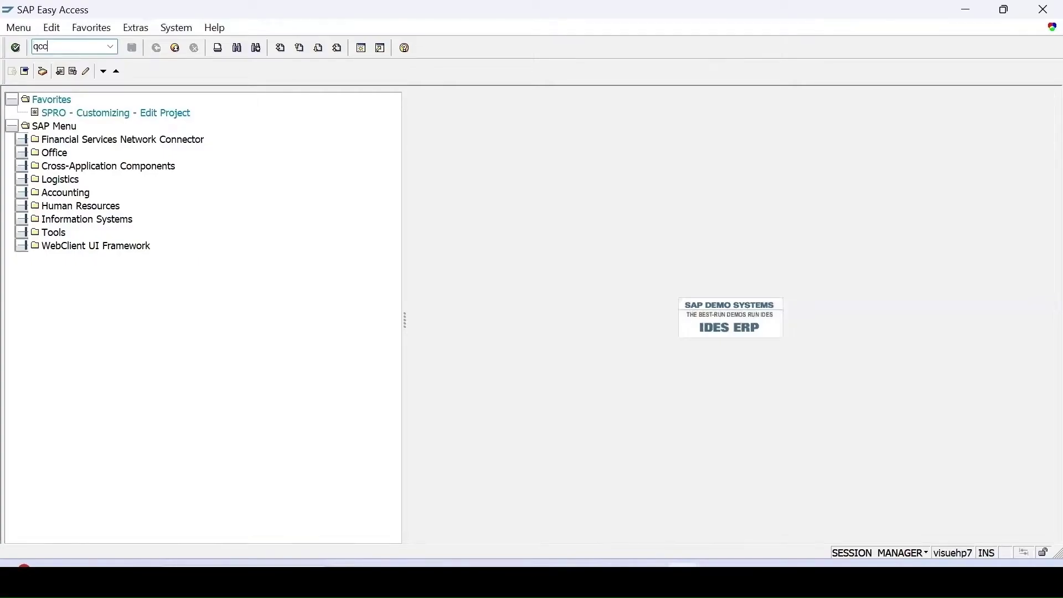
Step: Open the plant-dependent QM settings under Basic Settings in the Quality Management implementation guide, using transaction QCC0
key(Return)
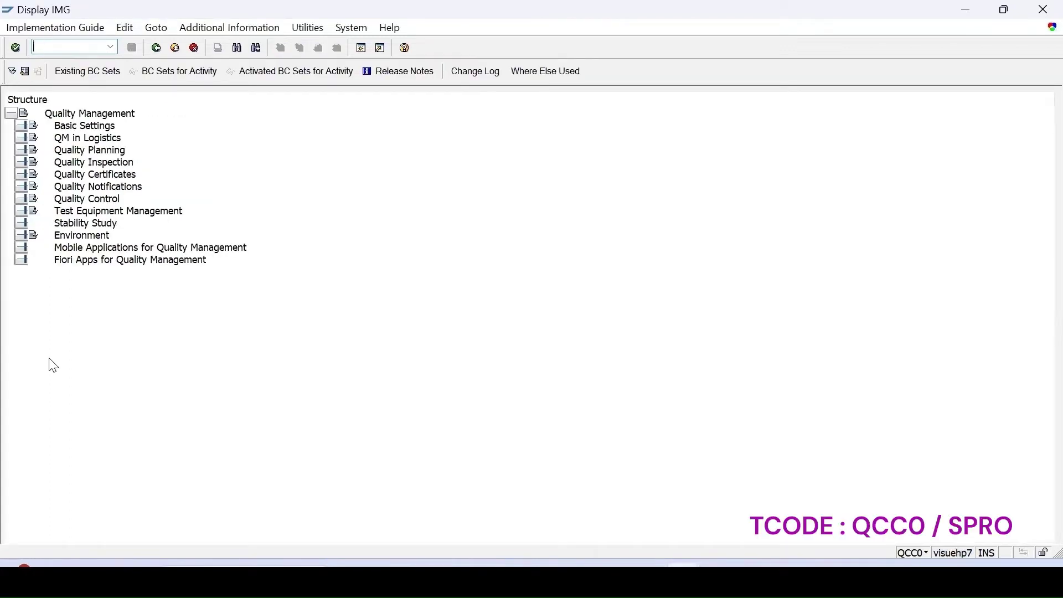
click(17, 127)
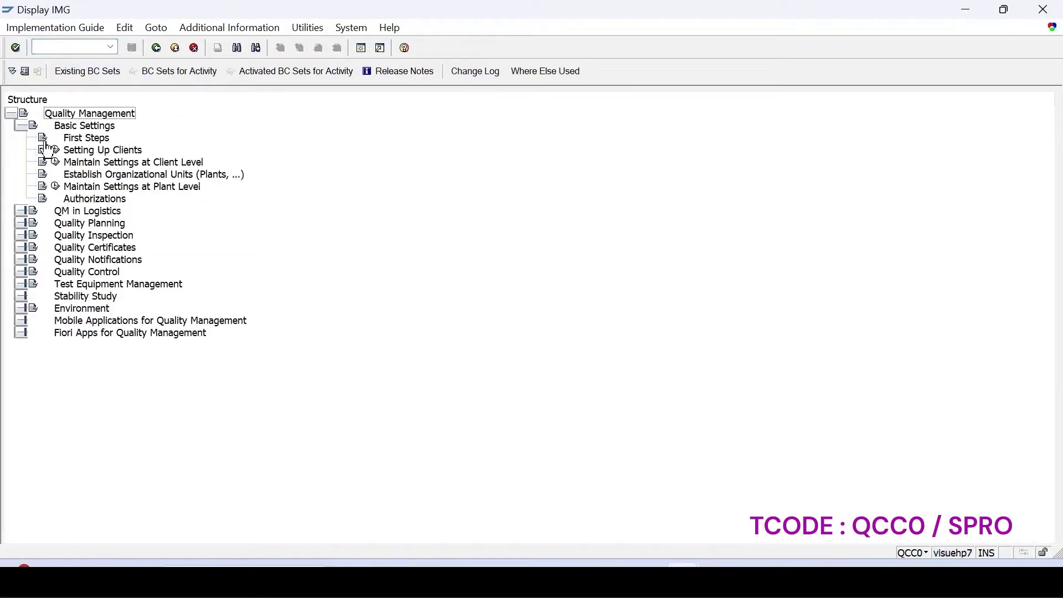
click(55, 186)
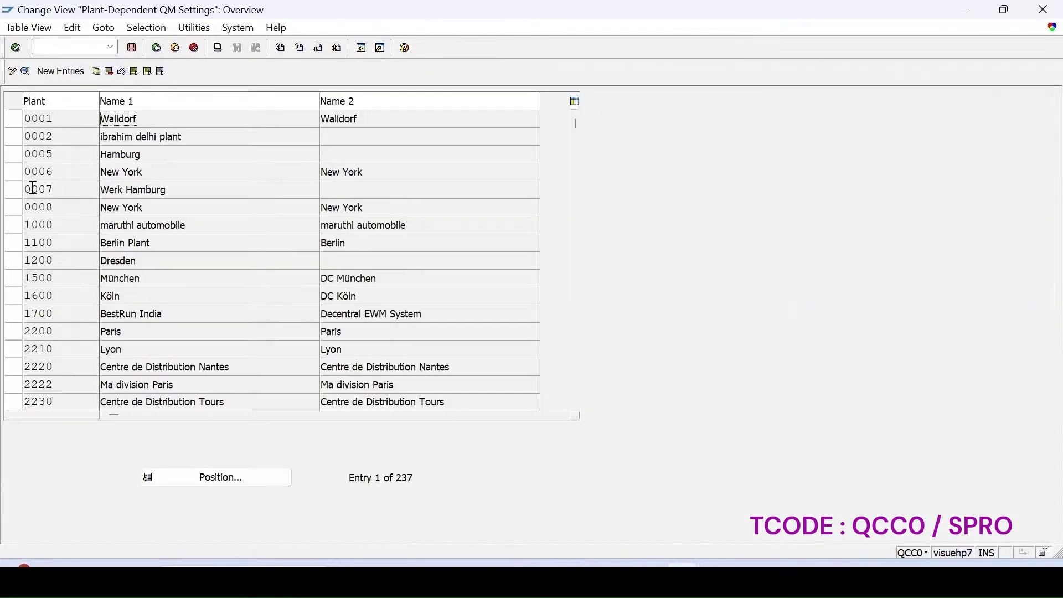
Step: Open the details of plant 1100 and examine the automatic usage decision waiting times in the inspection lot completion settings
click(12, 243)
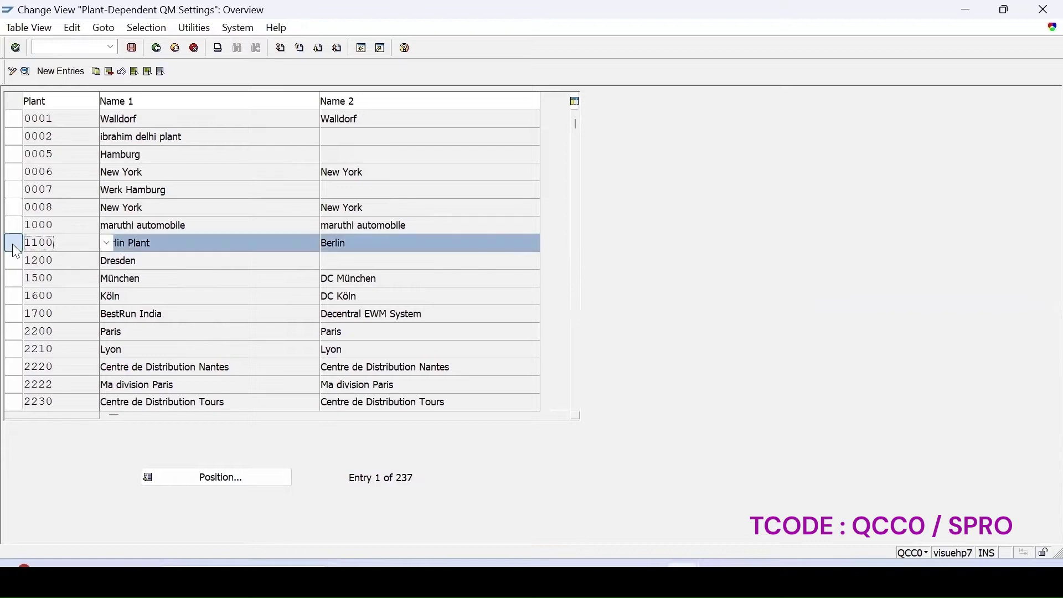
double_click(46, 244)
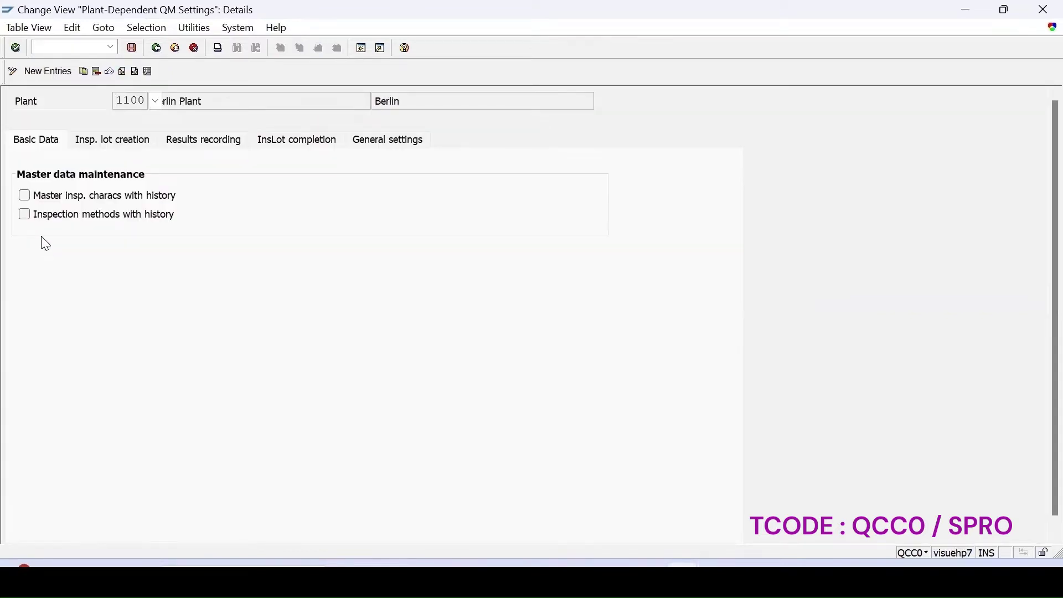
click(279, 145)
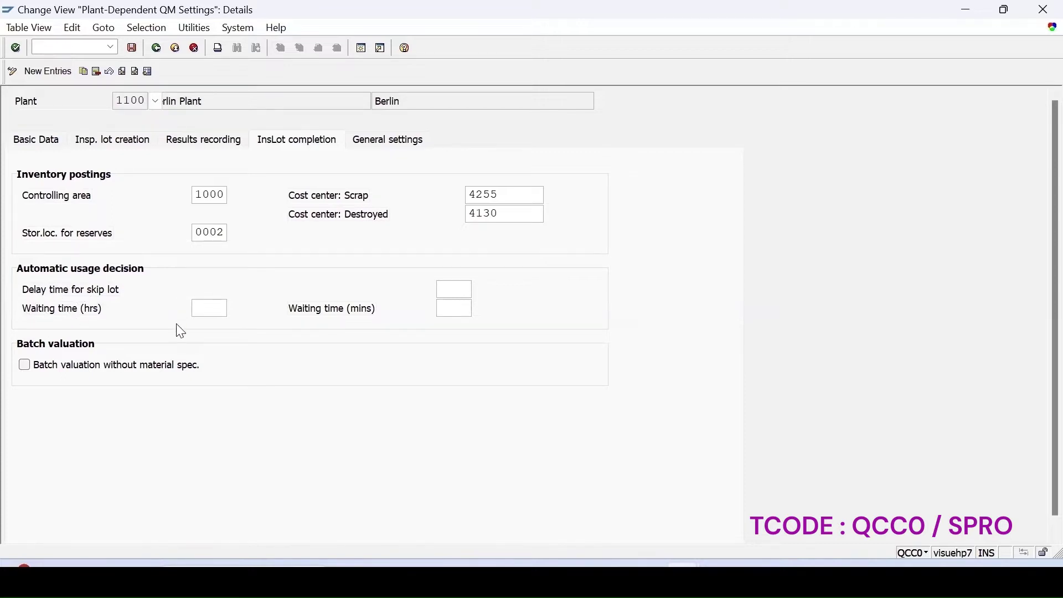
click(202, 309)
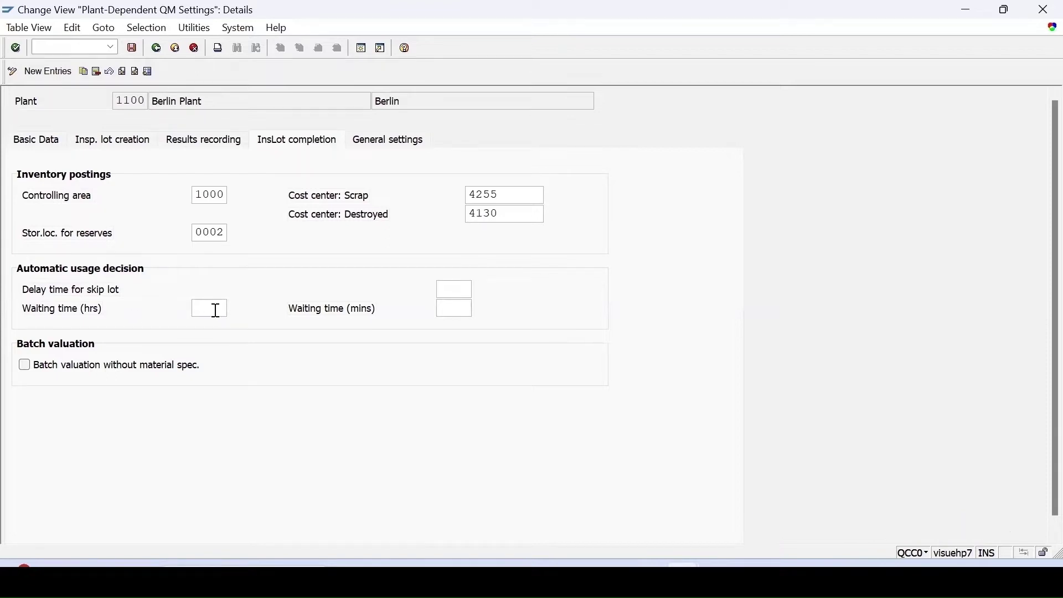
Step: Switch to transaction QS23 and open master inspection characteristic PH of plant 1100 for changing
key(ctrl+F1)
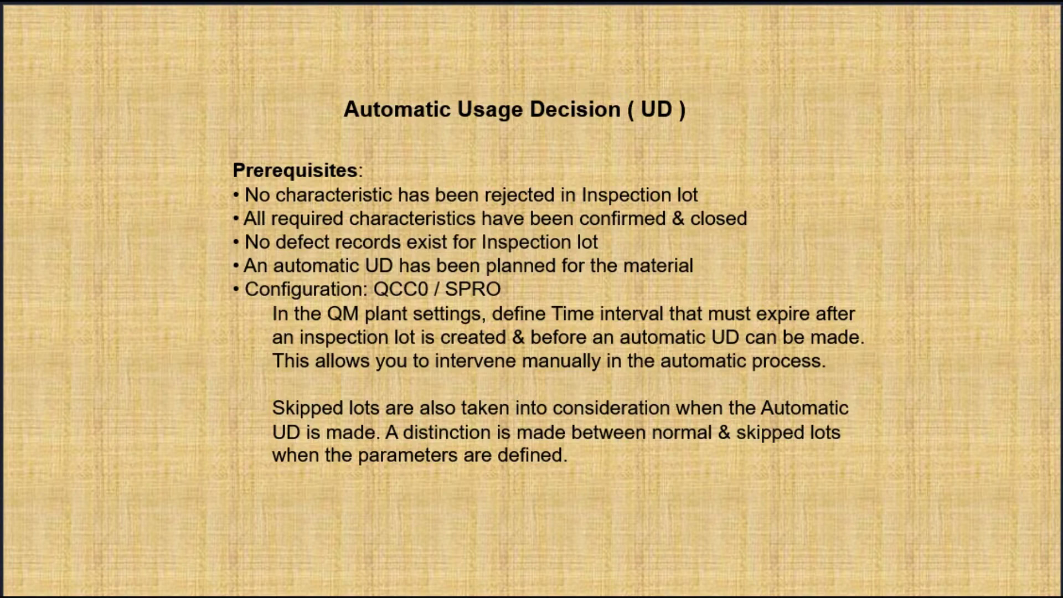
text(23)
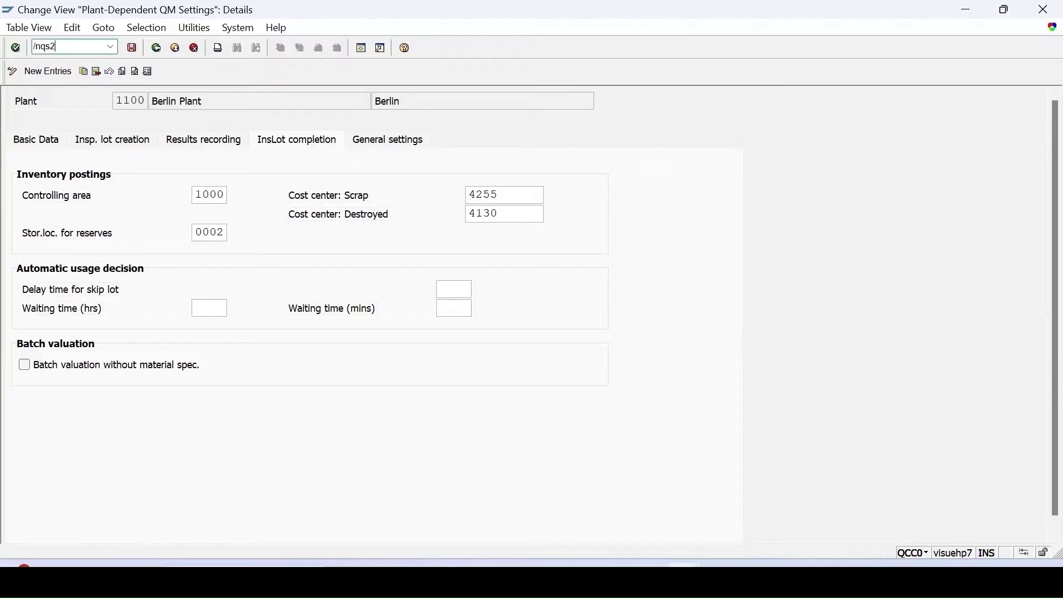
key(Return)
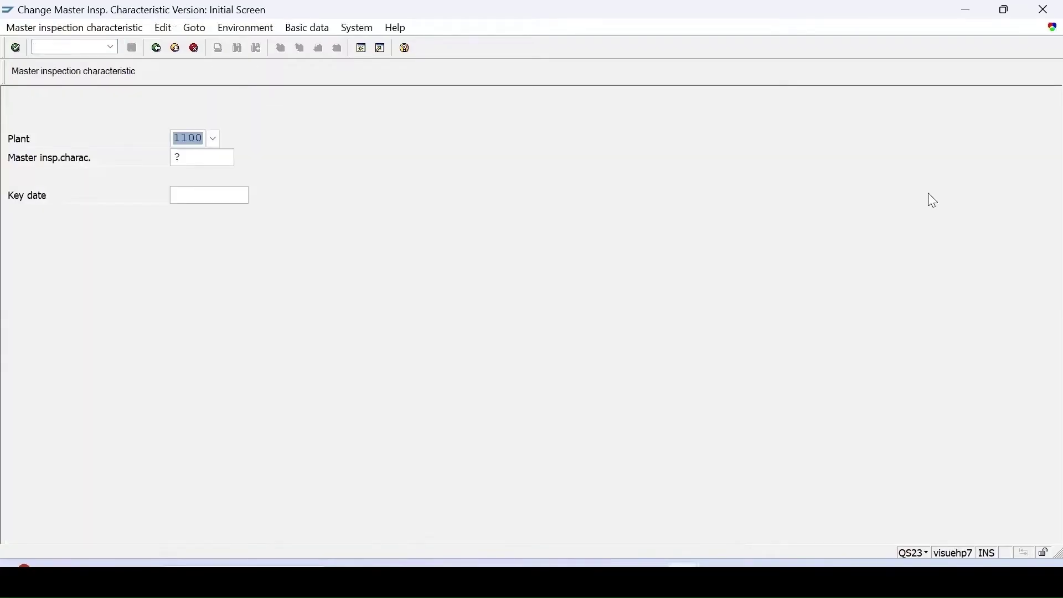
click(205, 159)
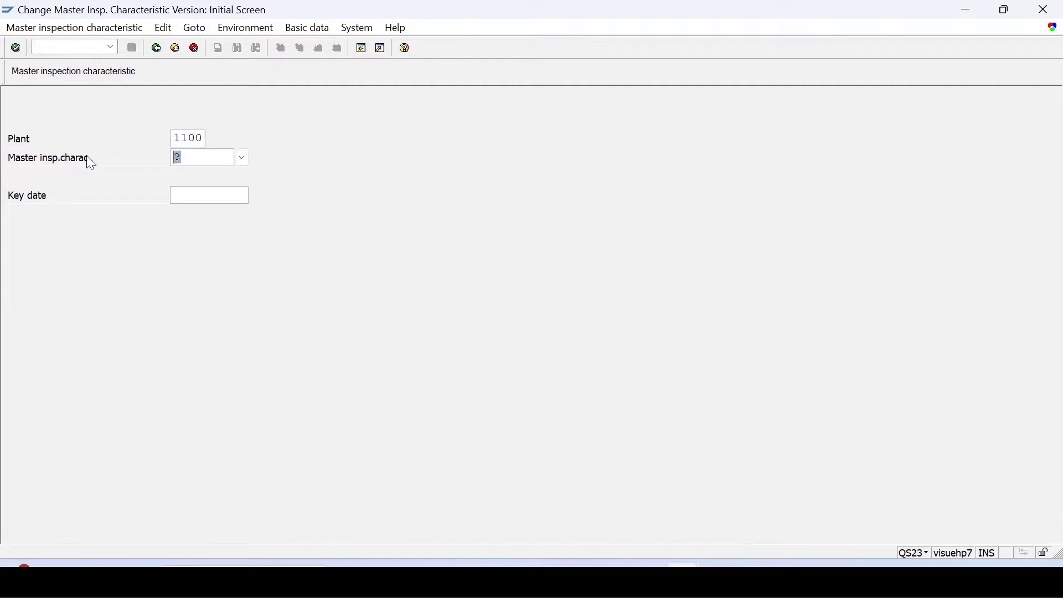
text(ph)
key(Return)
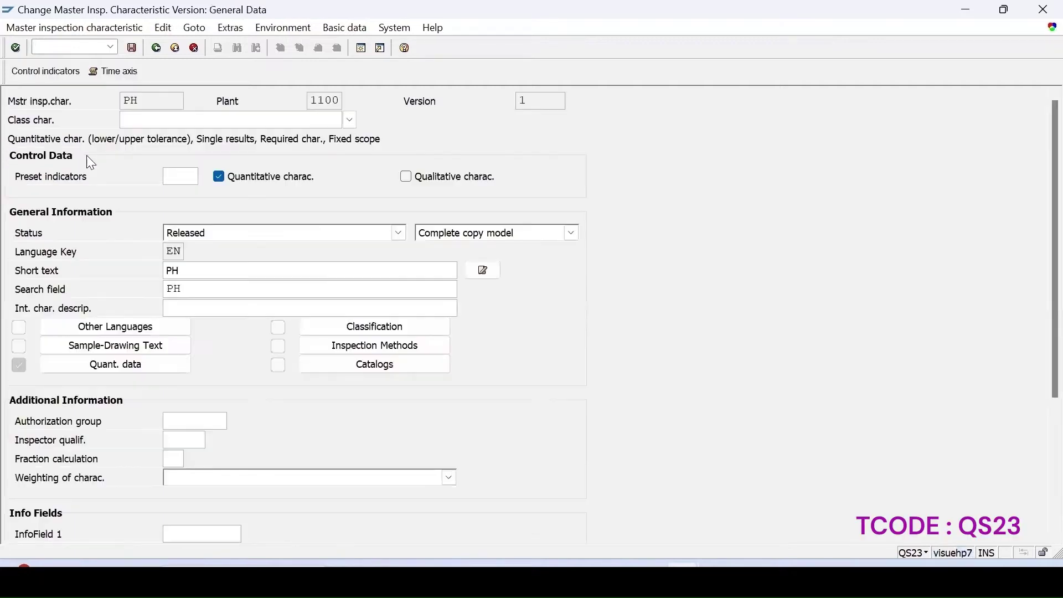
Step: Review the control indicators of characteristic PH, including the required characteristic option, and close them
click(55, 71)
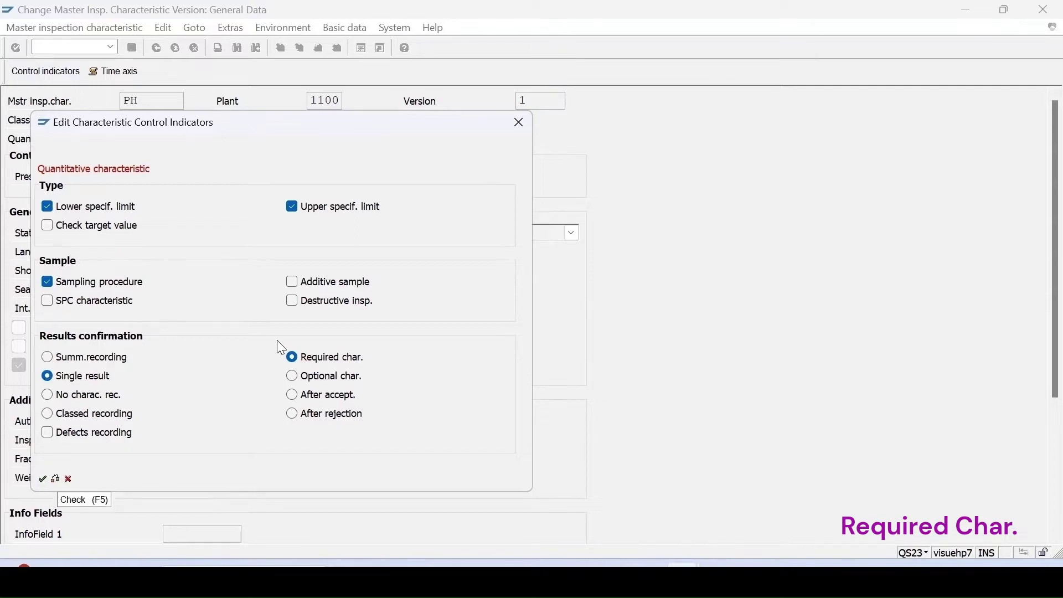
click(43, 479)
click(43, 513)
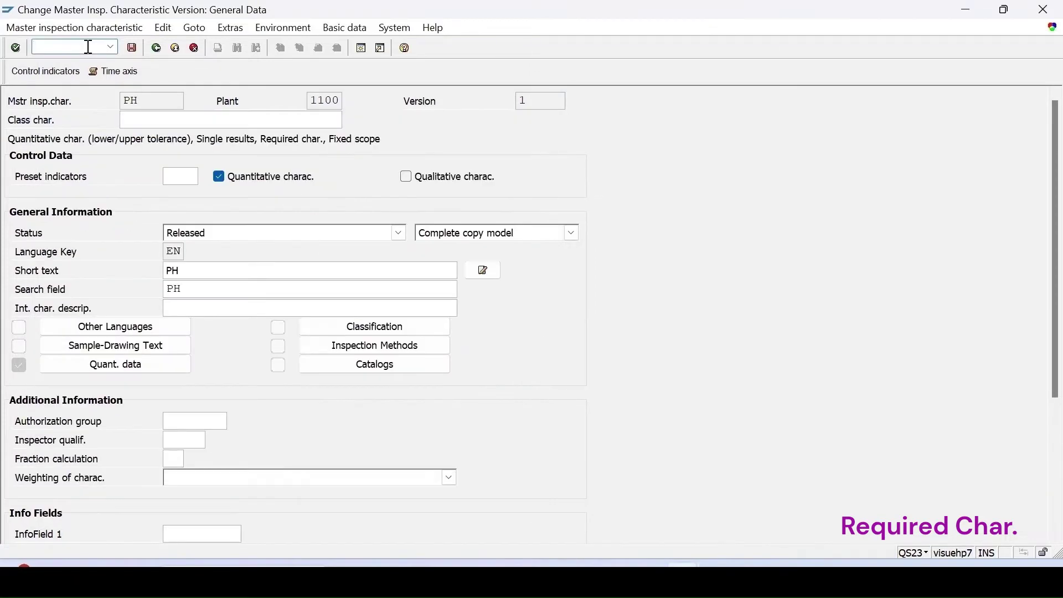
Step: Switch to transaction MM02 and open the quality management view of material 1020 for plant 1100
text(/)
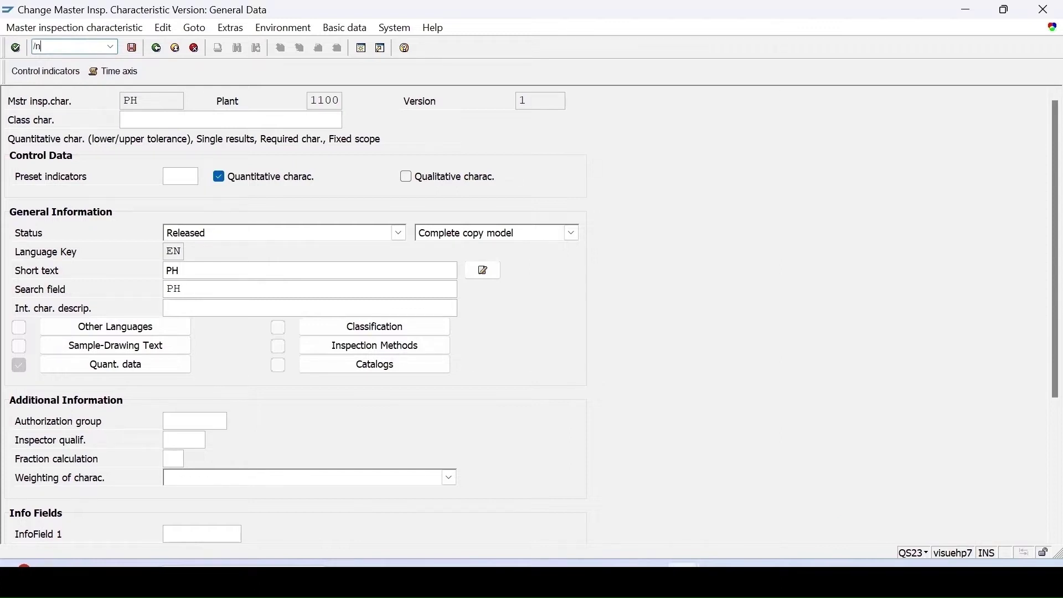
text(nmm02)
key(Return)
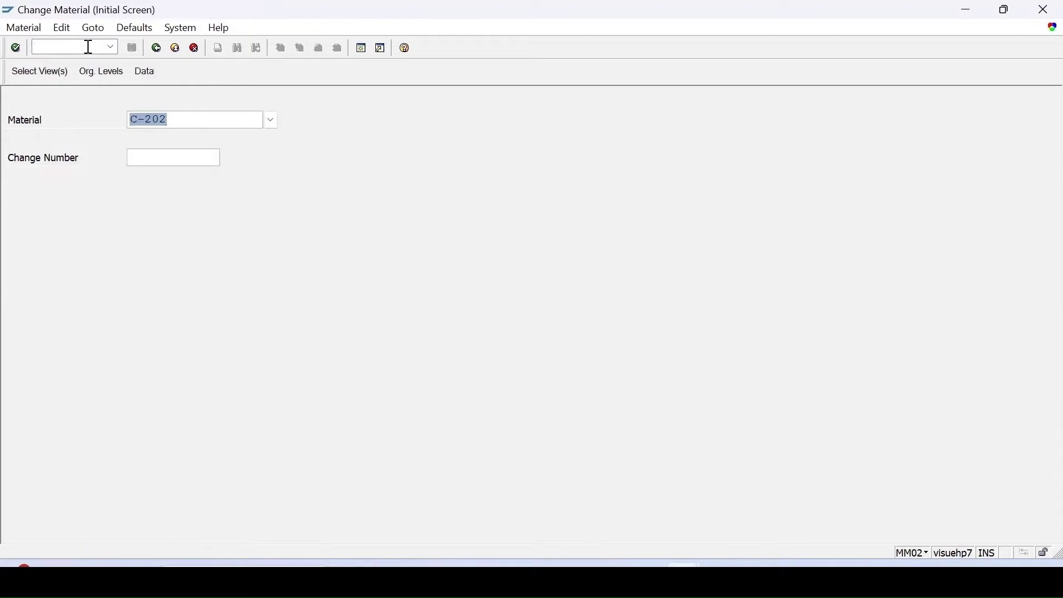
text(1020)
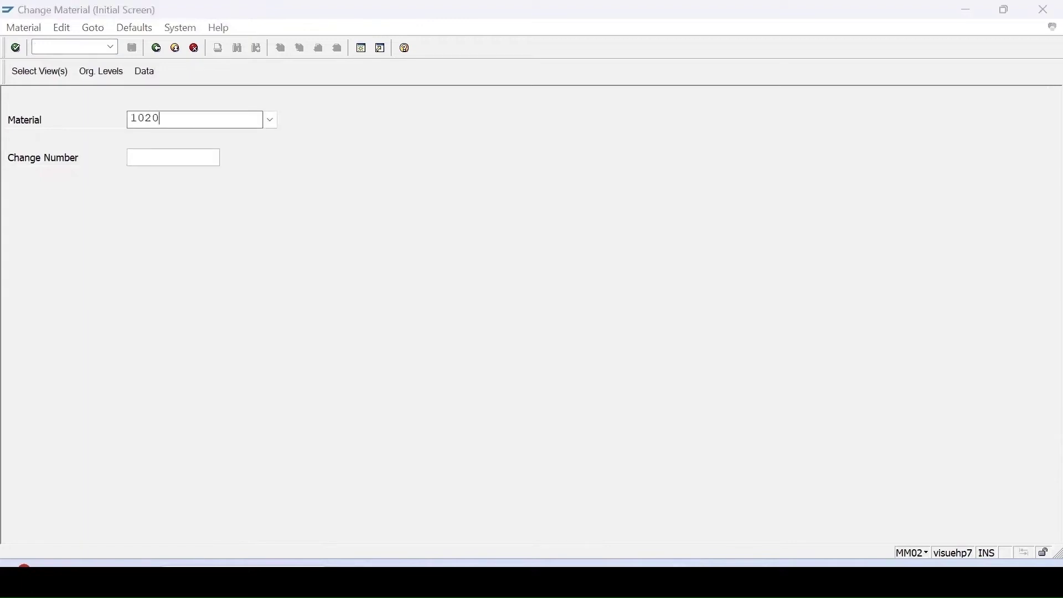
key(Return)
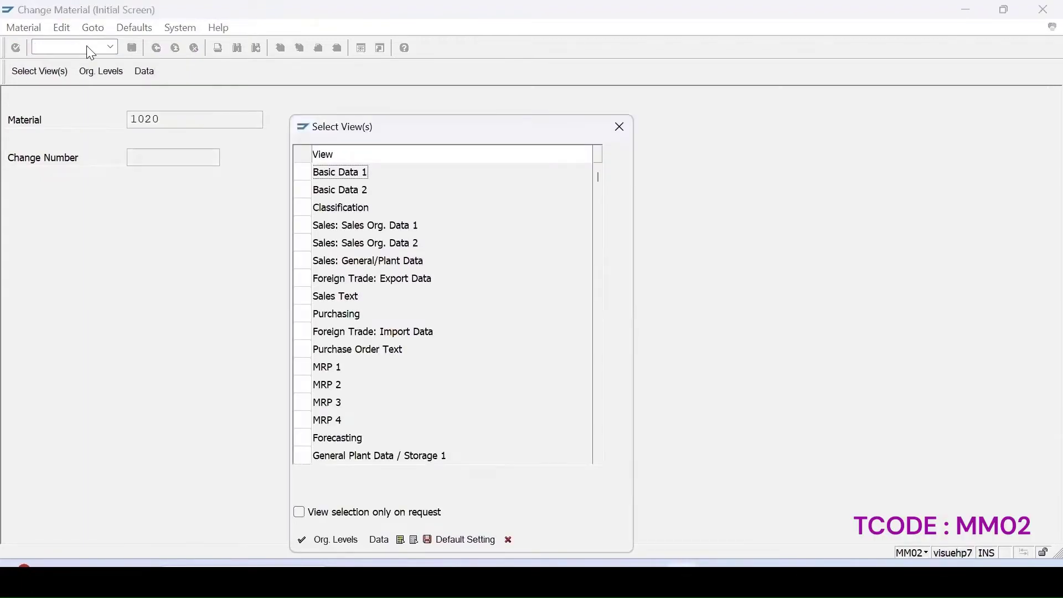
key(Return)
key(Return)
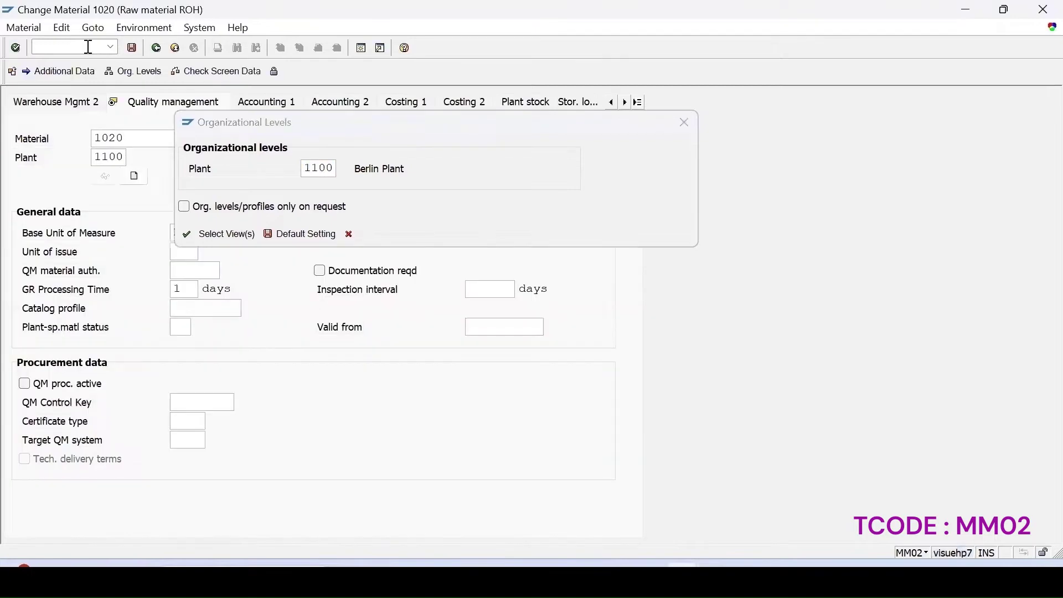
Step: Enable Automatic UD for inspection type 89 in the material's inspection setup and save the material
click(545, 232)
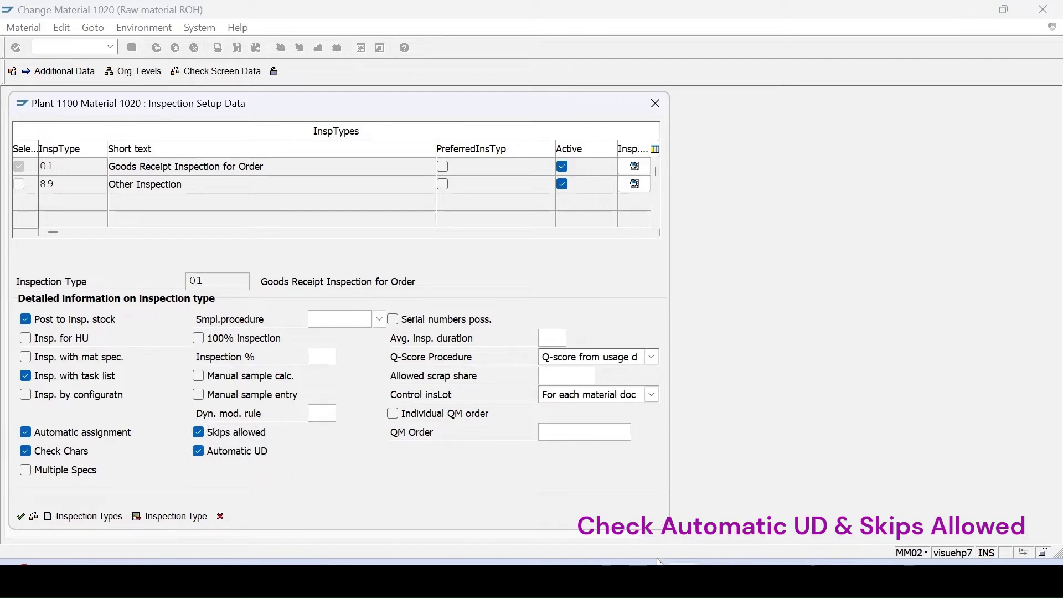
click(80, 184)
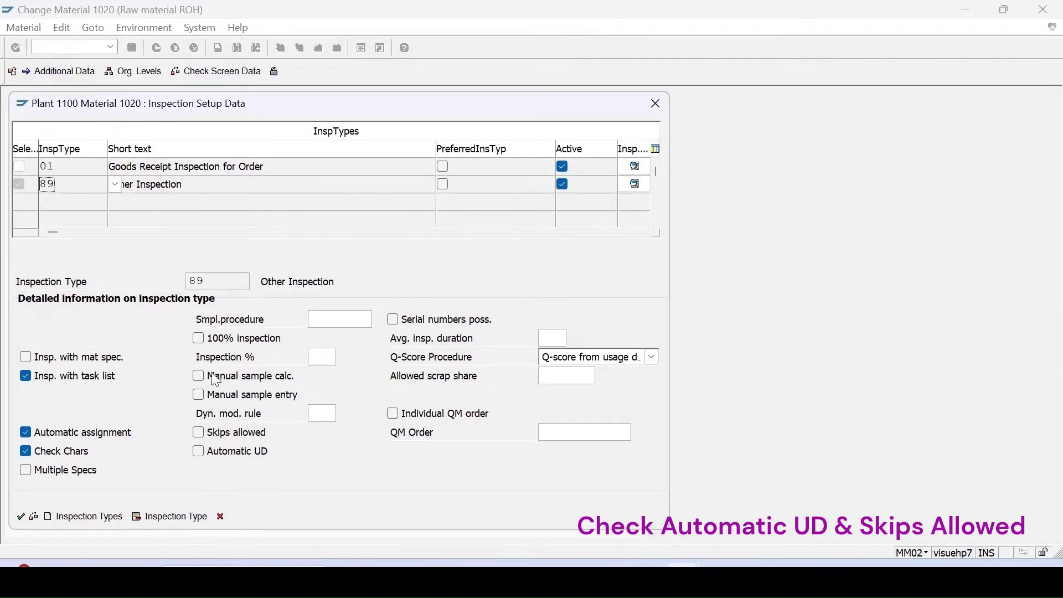
click(198, 453)
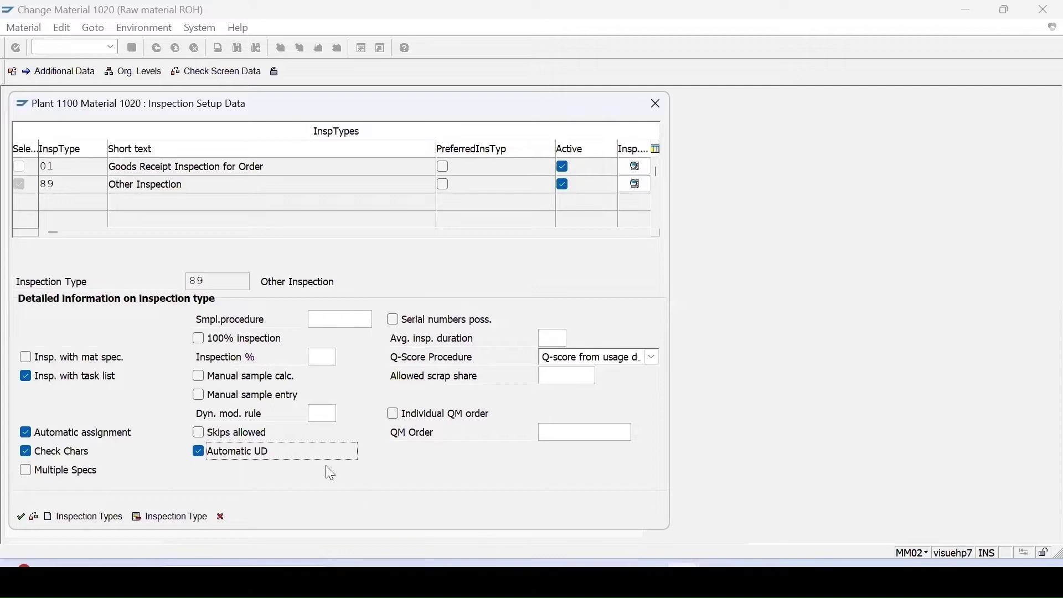
click(21, 517)
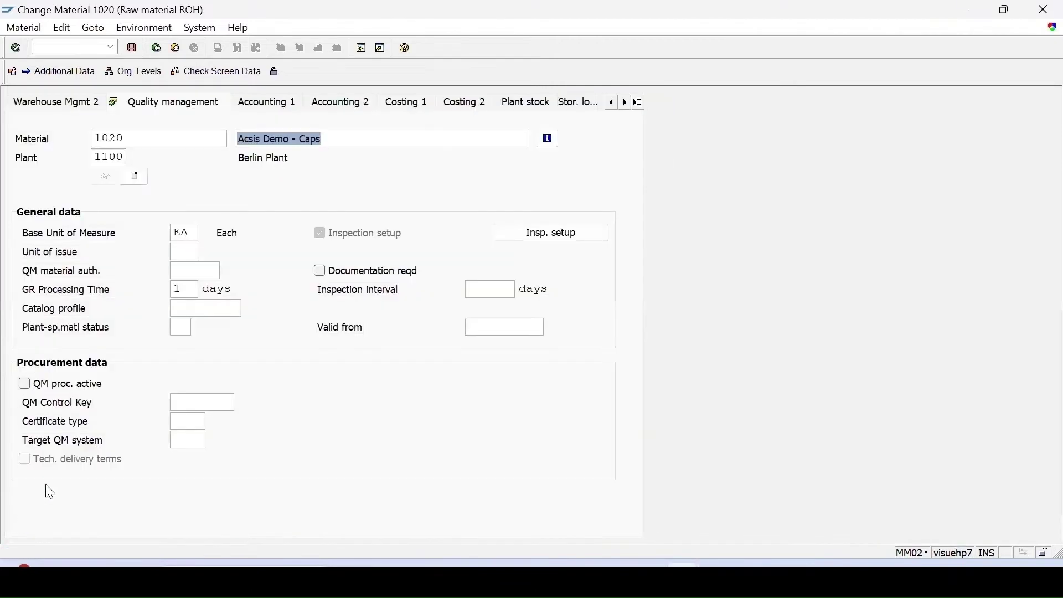
click(132, 48)
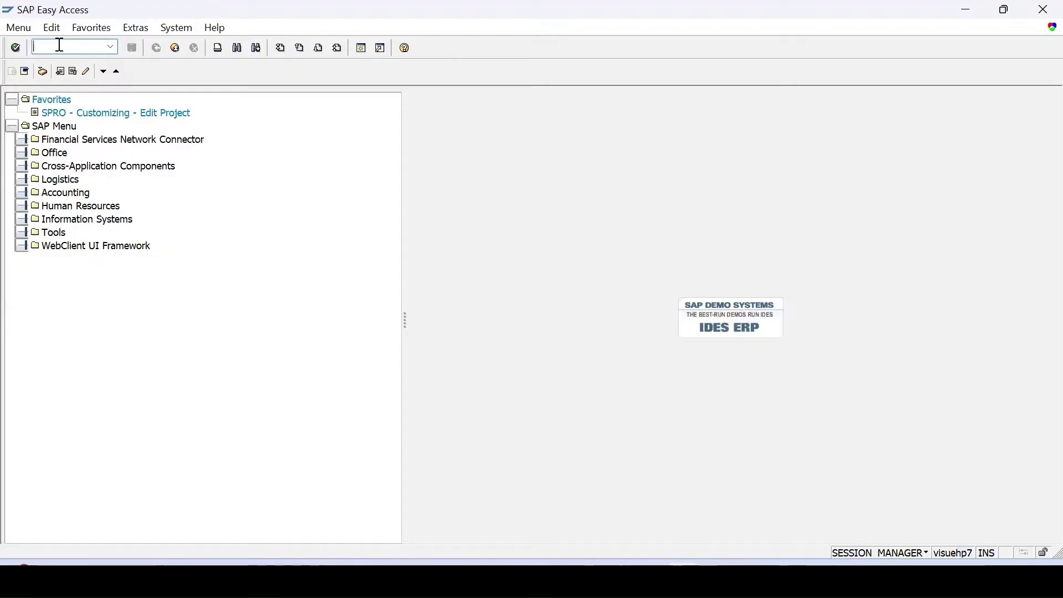
Step: In transaction QCC0, open Edit Selected Sets from the usage decision catalogs under Quality Inspection, Inspection Lot Completion
text(qcc)
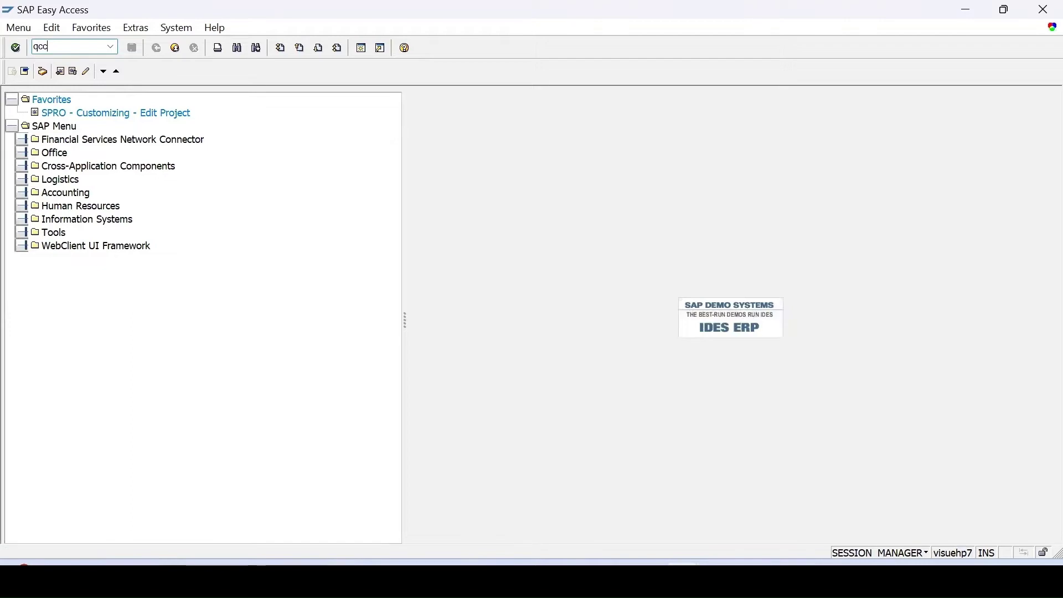
text(0)
key(Return)
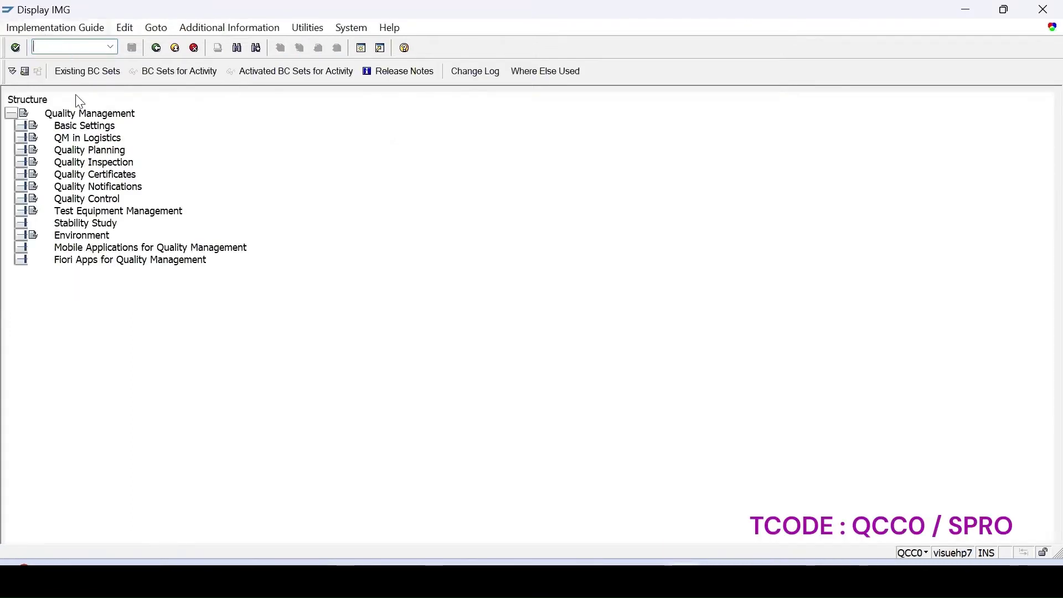
click(21, 162)
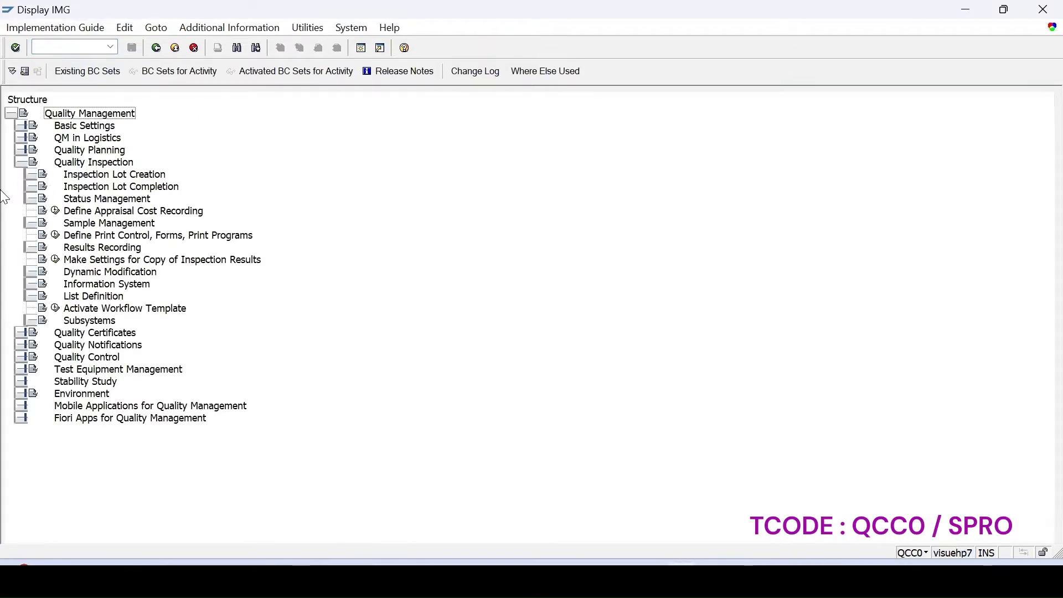
click(28, 186)
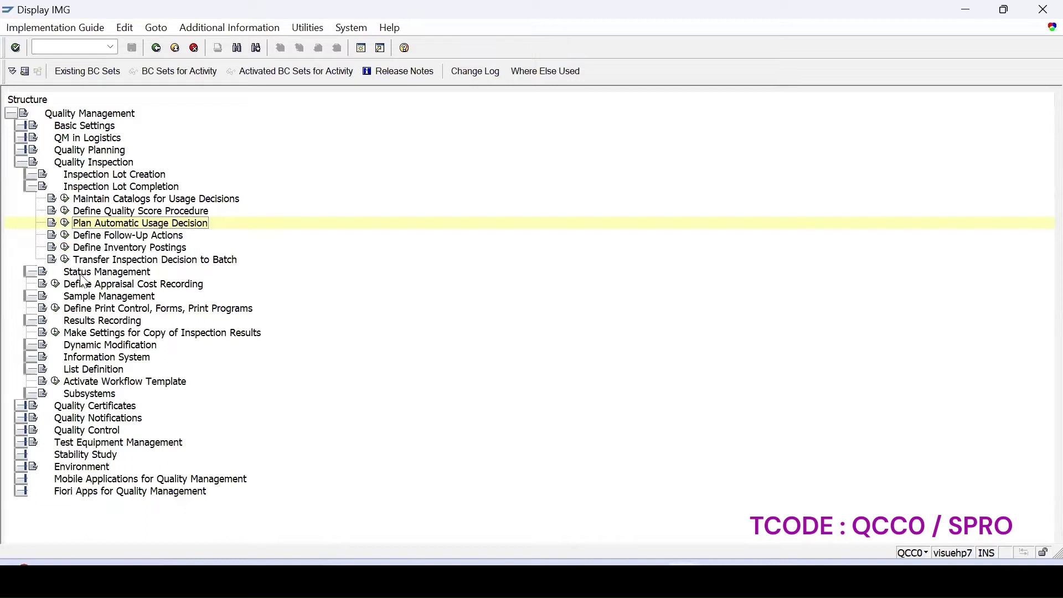
click(65, 200)
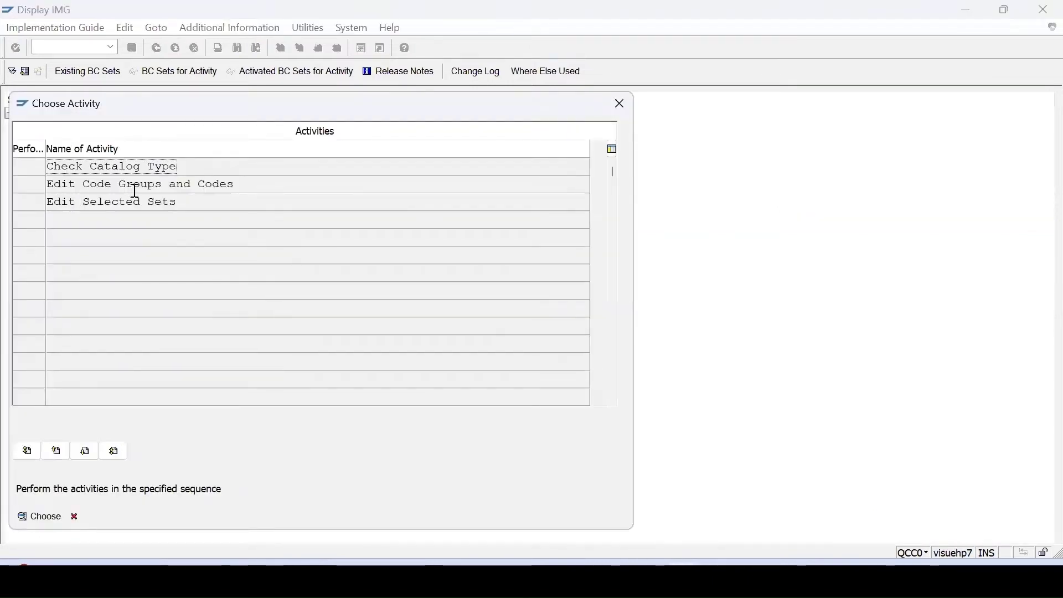
double_click(126, 201)
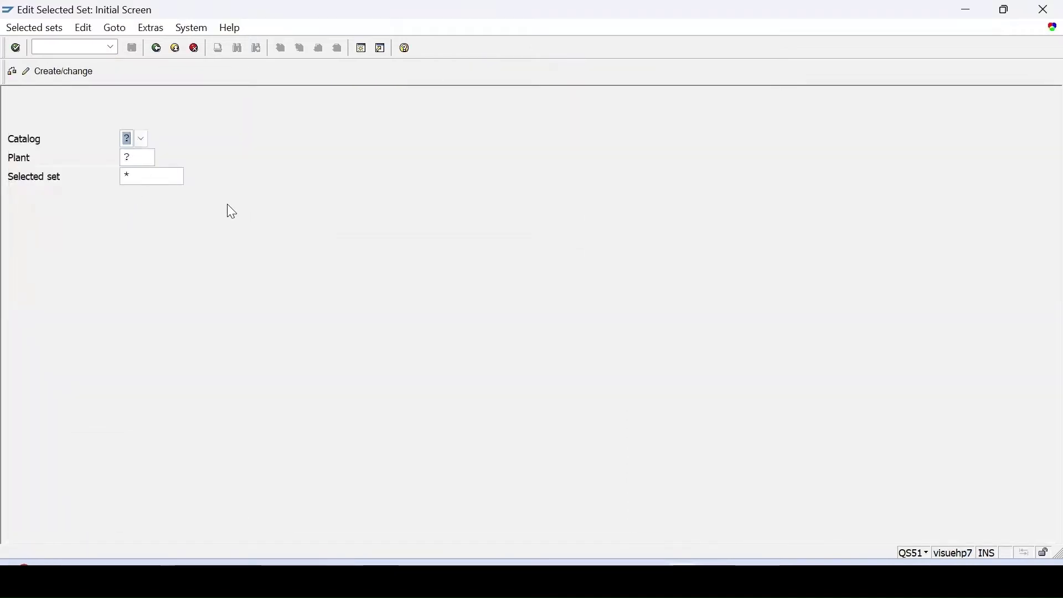
Step: Display the selected sets for catalog 3 in plant 1100
text(3)
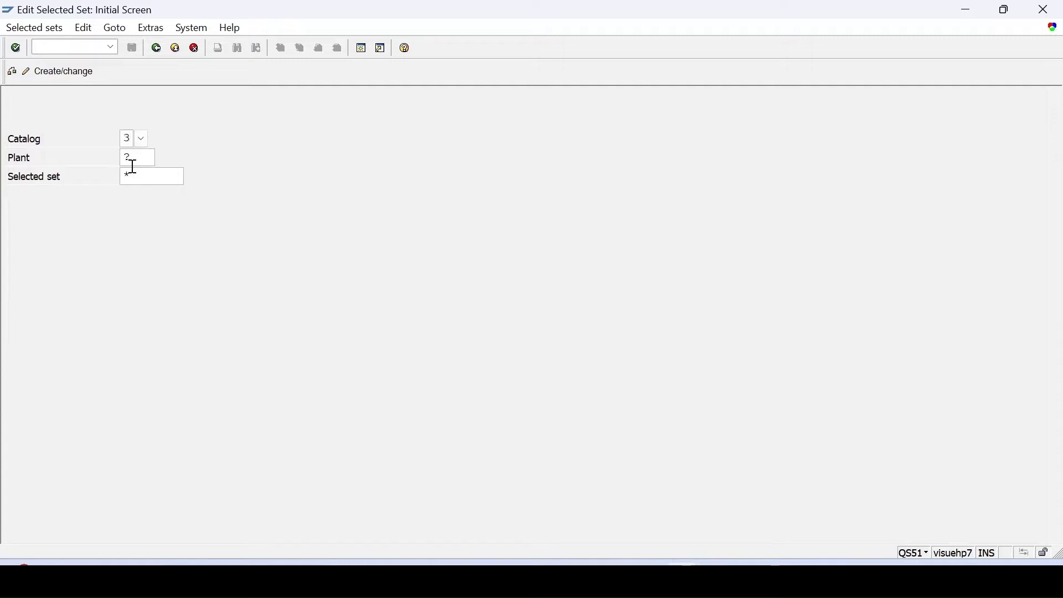
key(Tab)
text(1100)
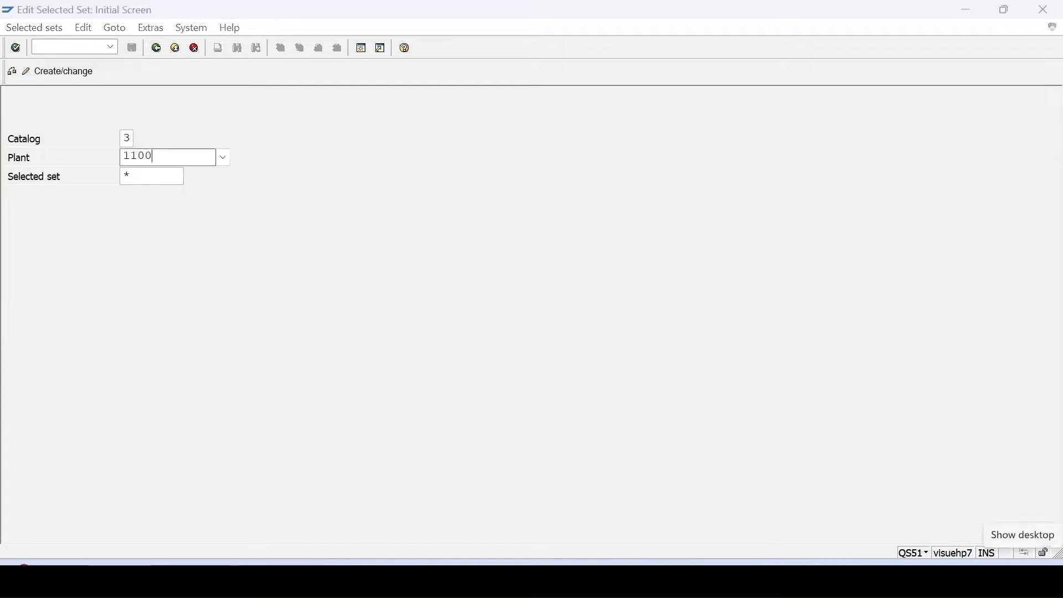
key(Return)
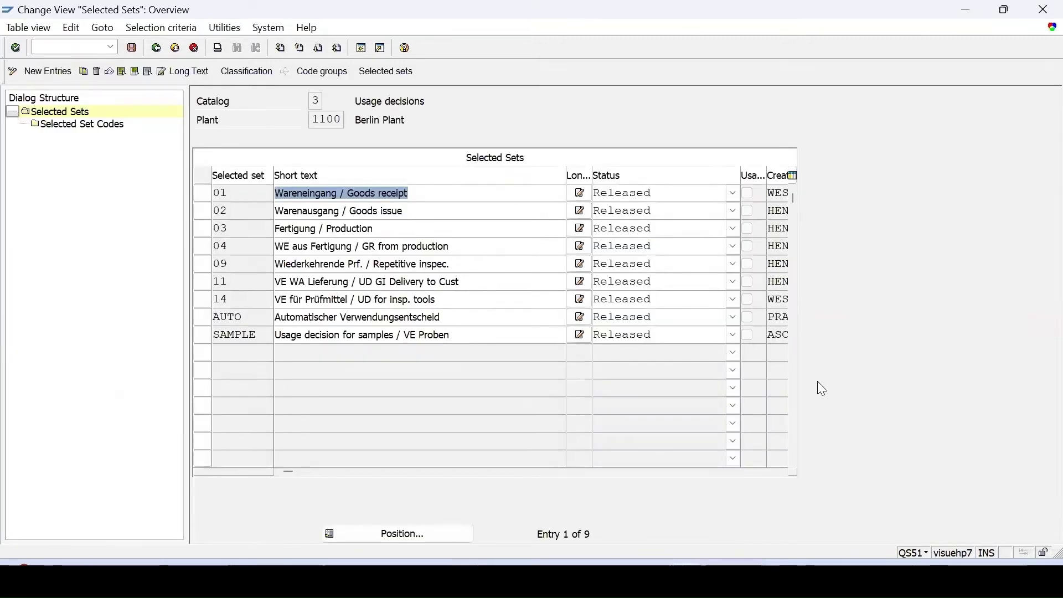
Step: Open the codes of selected set AUTO and narrow the short text column to reveal more of the posting settings
click(204, 318)
double_click(93, 127)
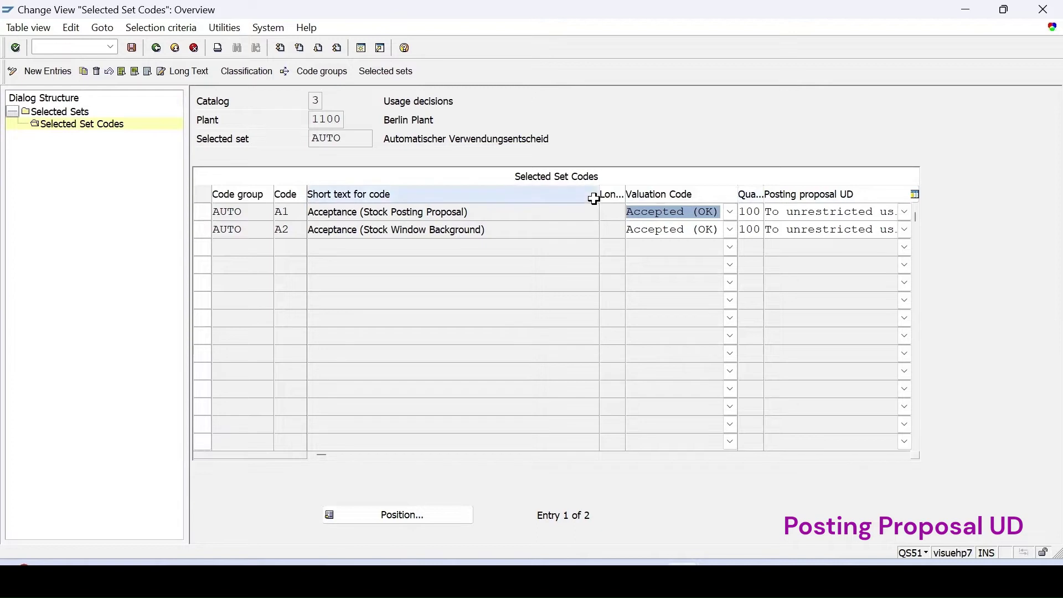
drag(598, 198, 520, 198)
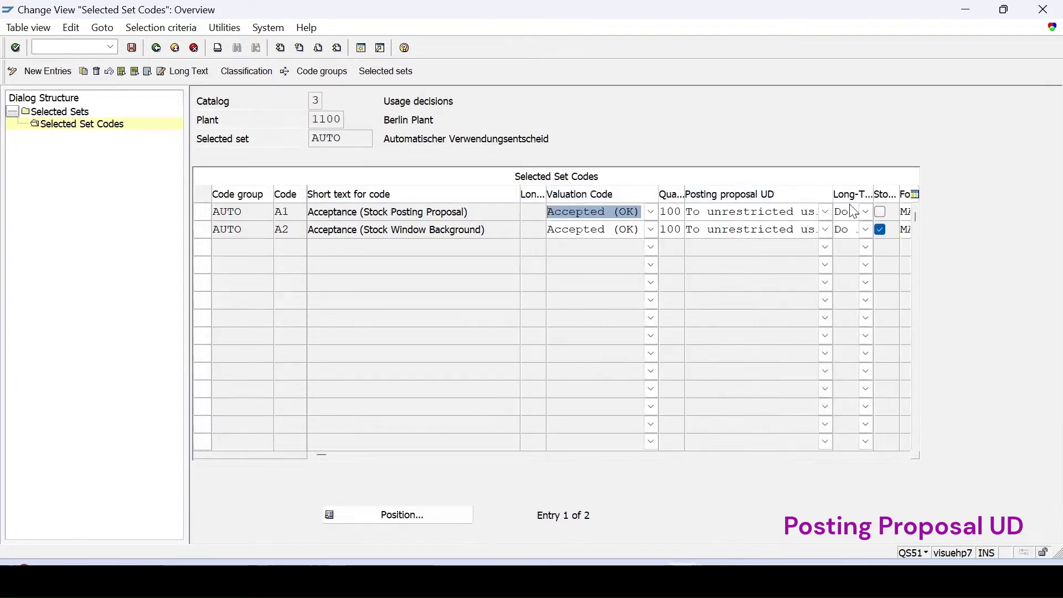
Step: Review the posting proposal, valuation and follow-up action settings of codes A1 and A2 in selected set AUTO
click(351, 455)
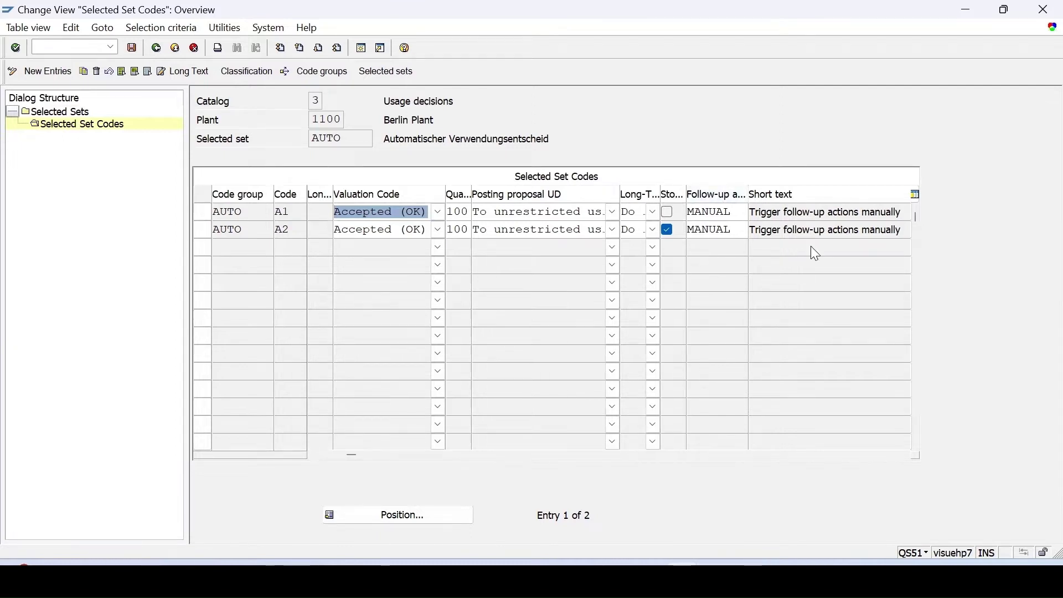
click(385, 455)
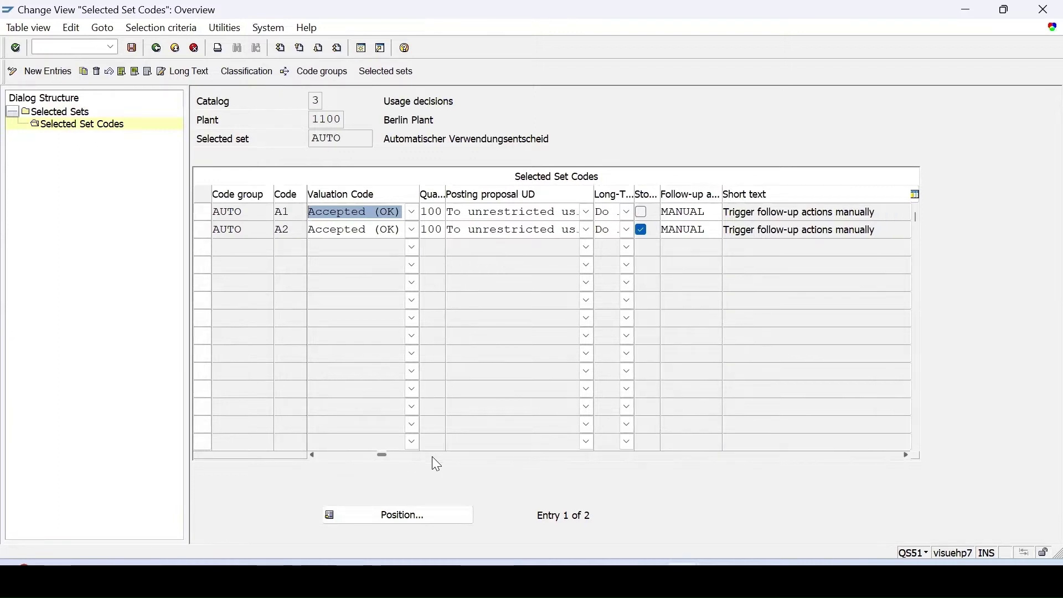
click(432, 456)
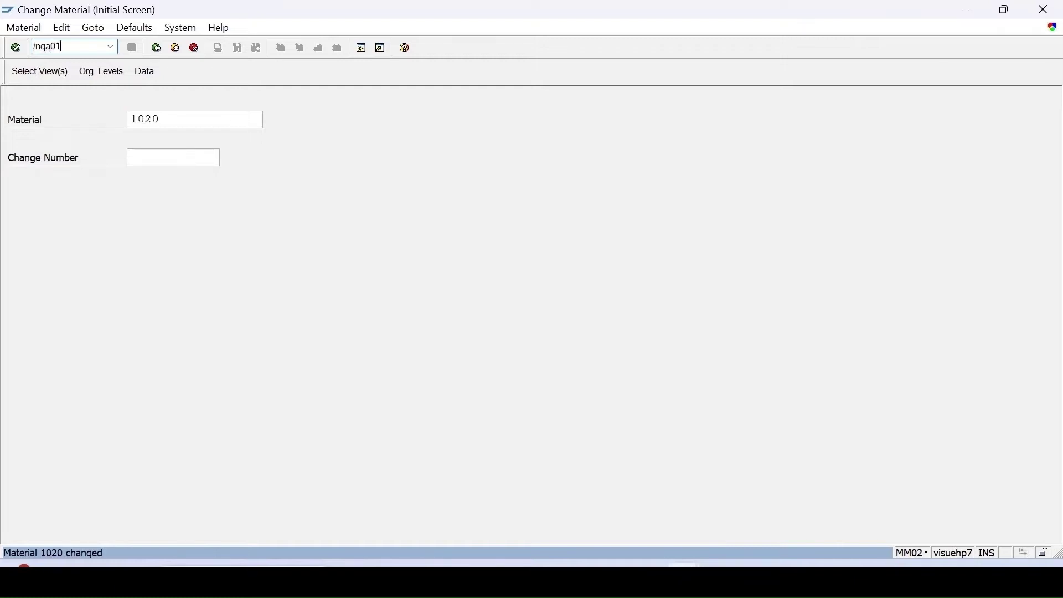
Step: In transaction QA01, start a manual inspection lot for material 1020 in plant 1100 with lot origin 89
key(Return)
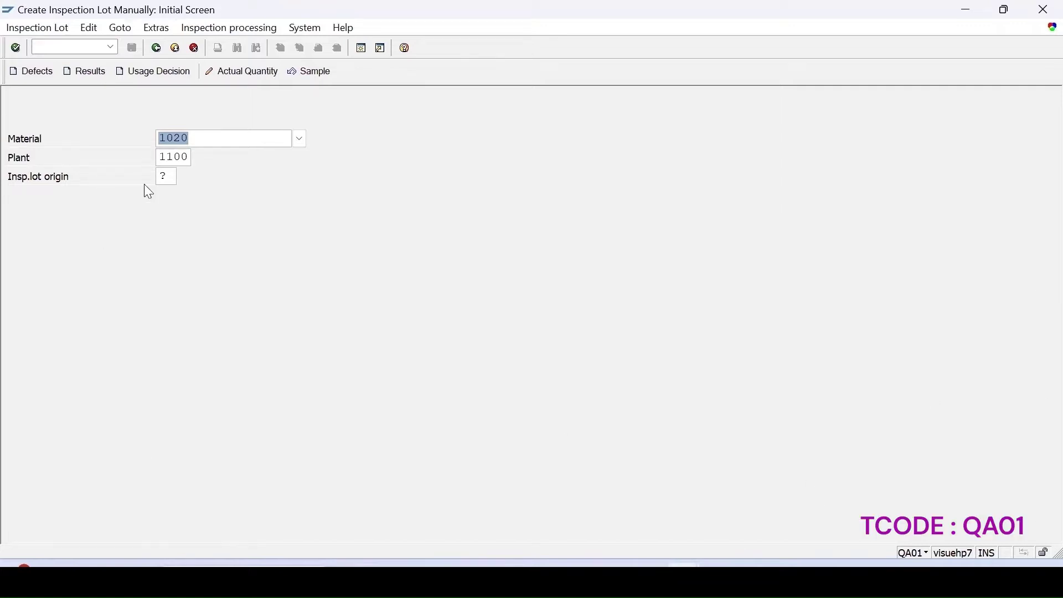
click(167, 176)
text(89)
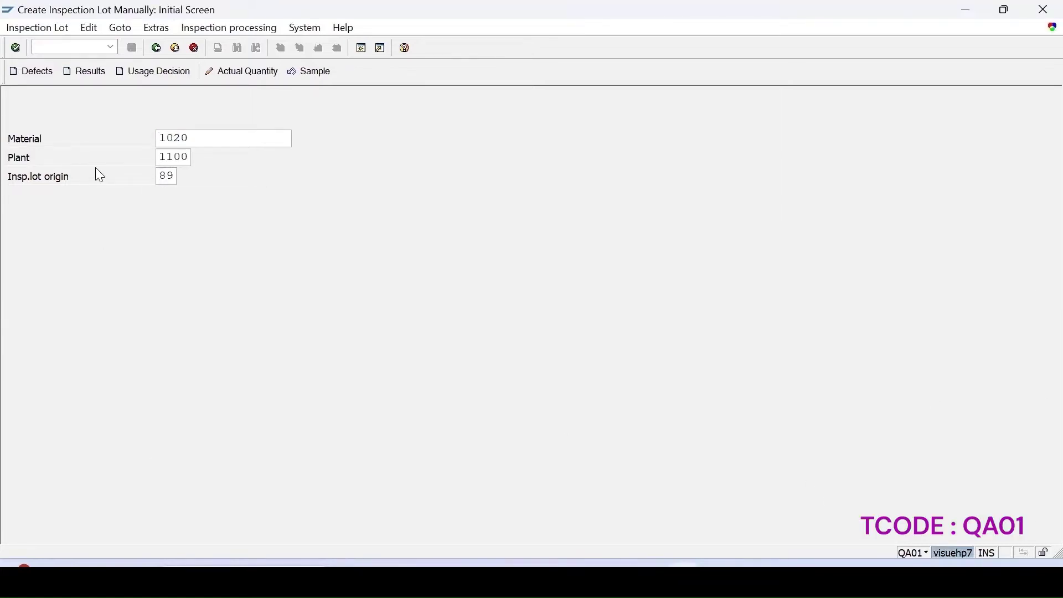
key(Return)
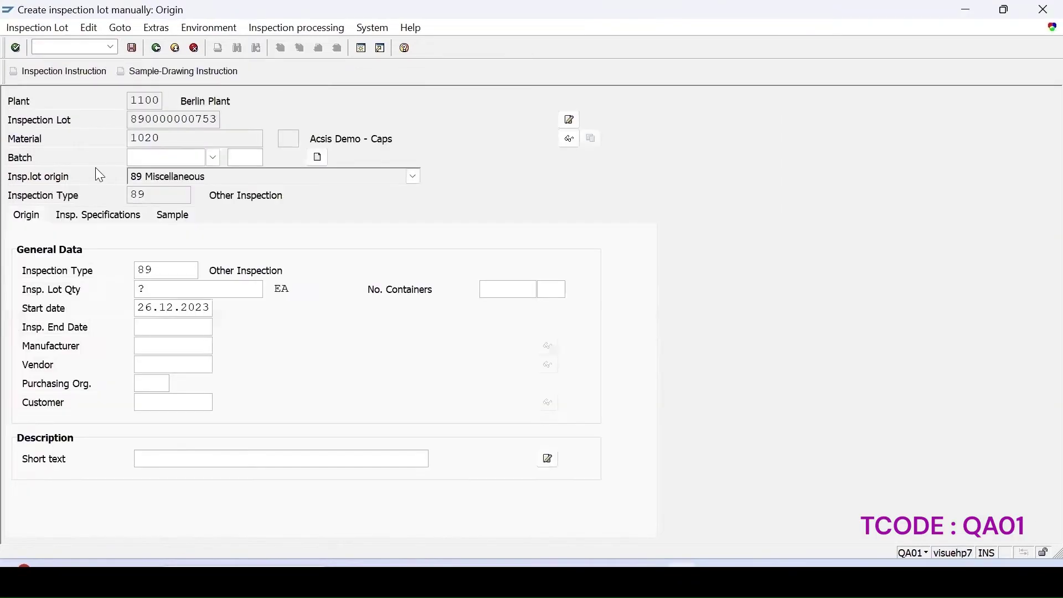
Step: Enter batch 123 and an inspection lot quantity of 7 EA, and save the inspection lot
click(129, 159)
text(123)
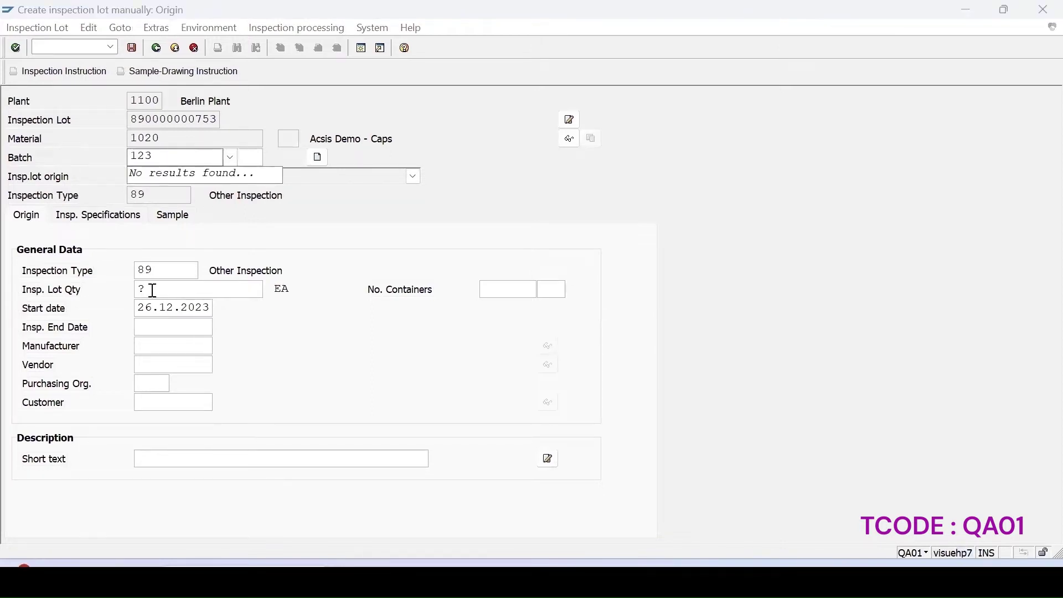
click(153, 290)
text(7)
key(Return)
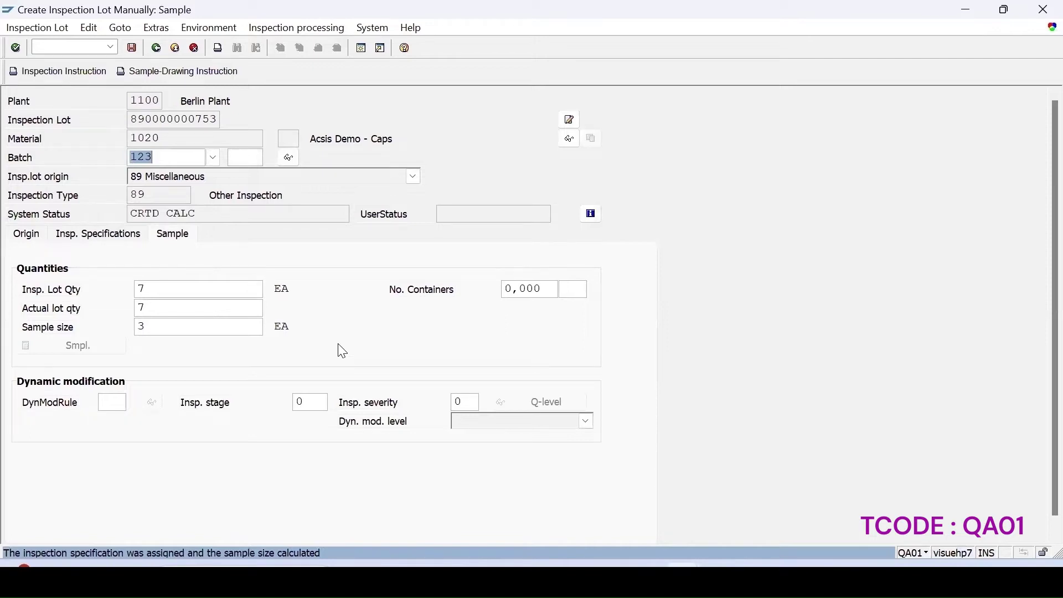
click(132, 48)
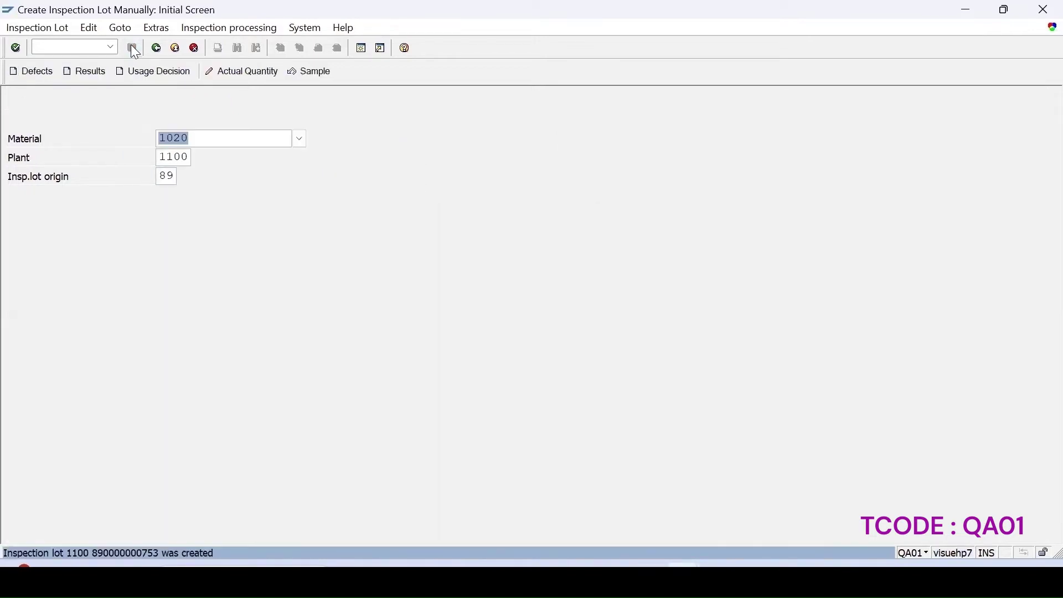
Step: Create and save a second origin 89 inspection lot for material 1020 with batch 123 and quantity 8 EA
key(Return)
text(123)
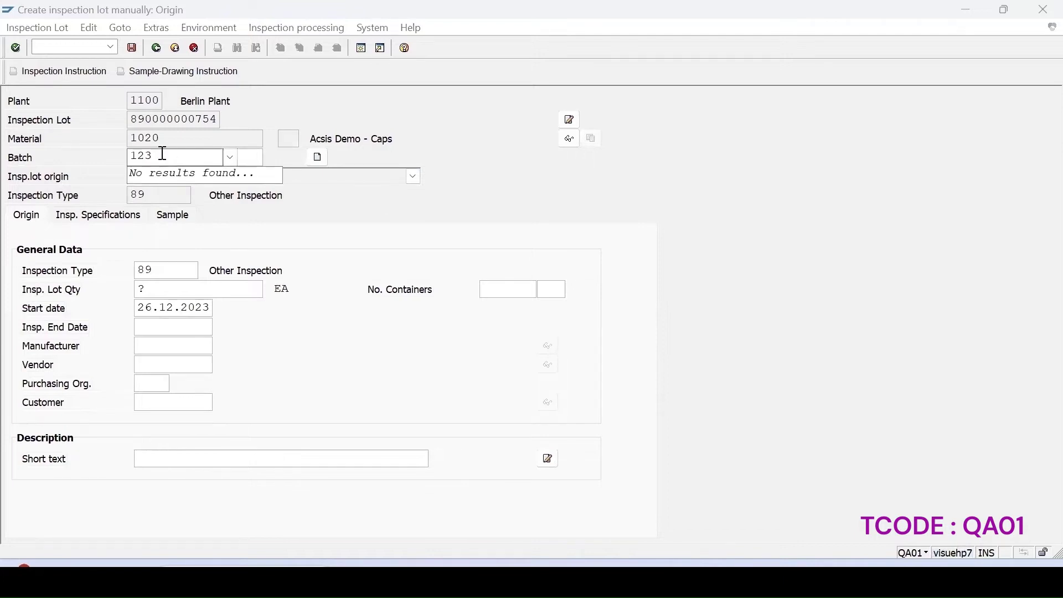
key(Return)
text(8)
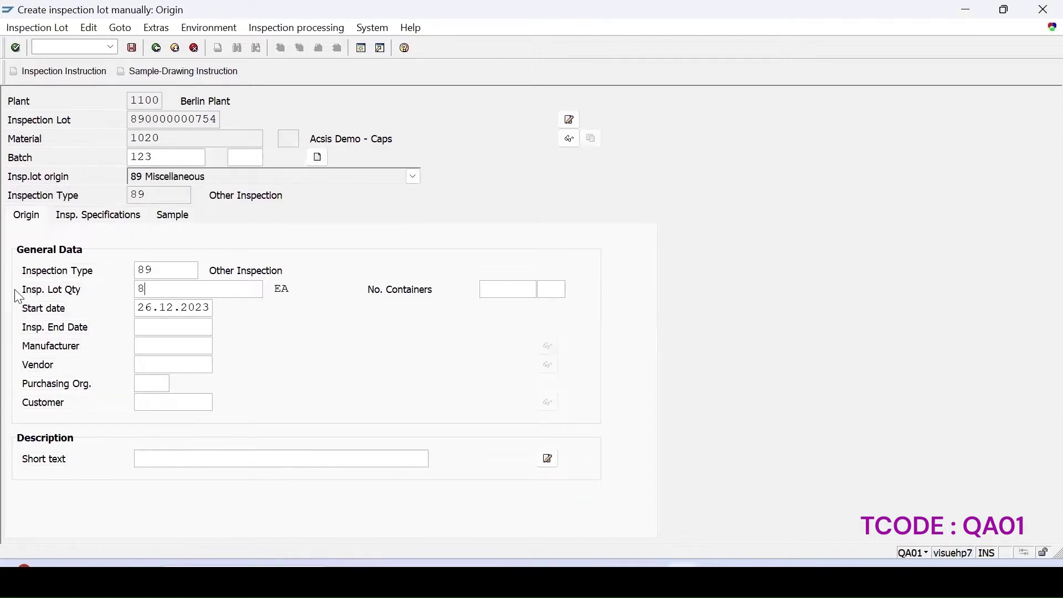
key(Return)
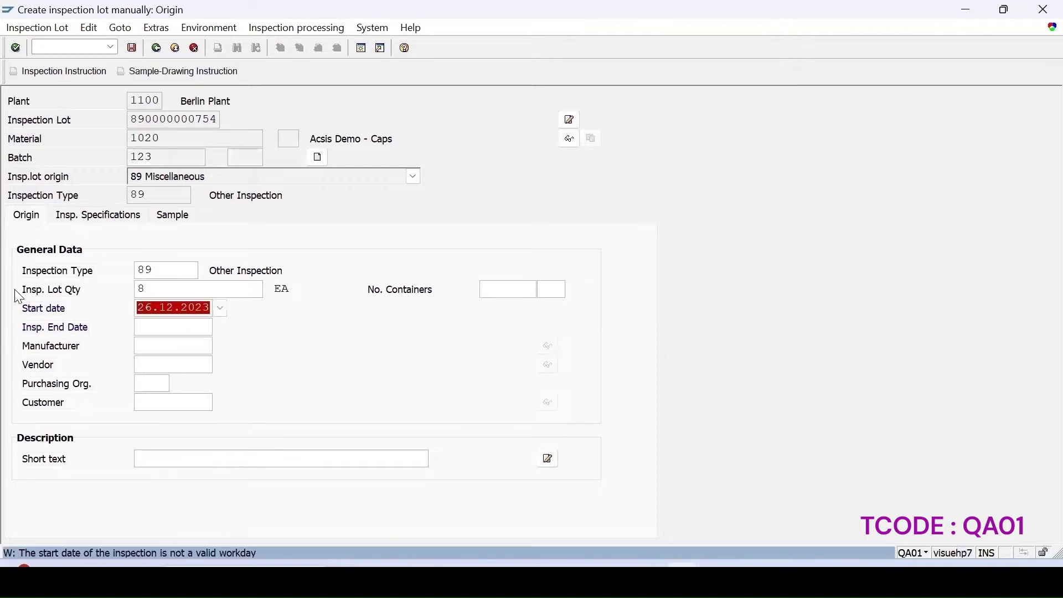
key(Return)
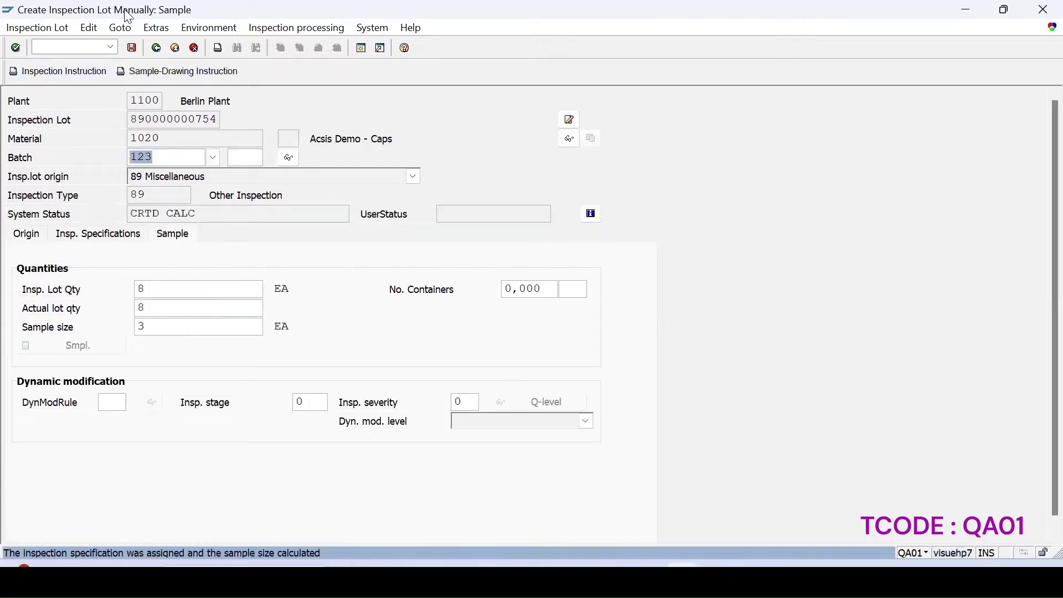
click(131, 48)
Step: Create and save a third origin 89 inspection lot for material 1020 with batch 123 and quantity 10 EA
key(Return)
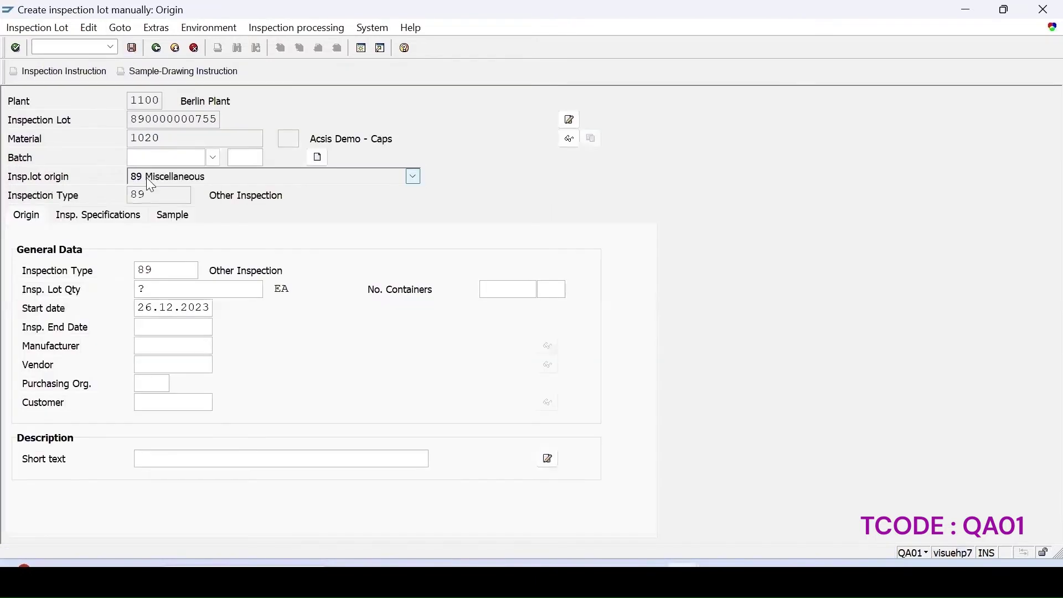
double_click(164, 290)
text(10)
key(Return)
key(Return)
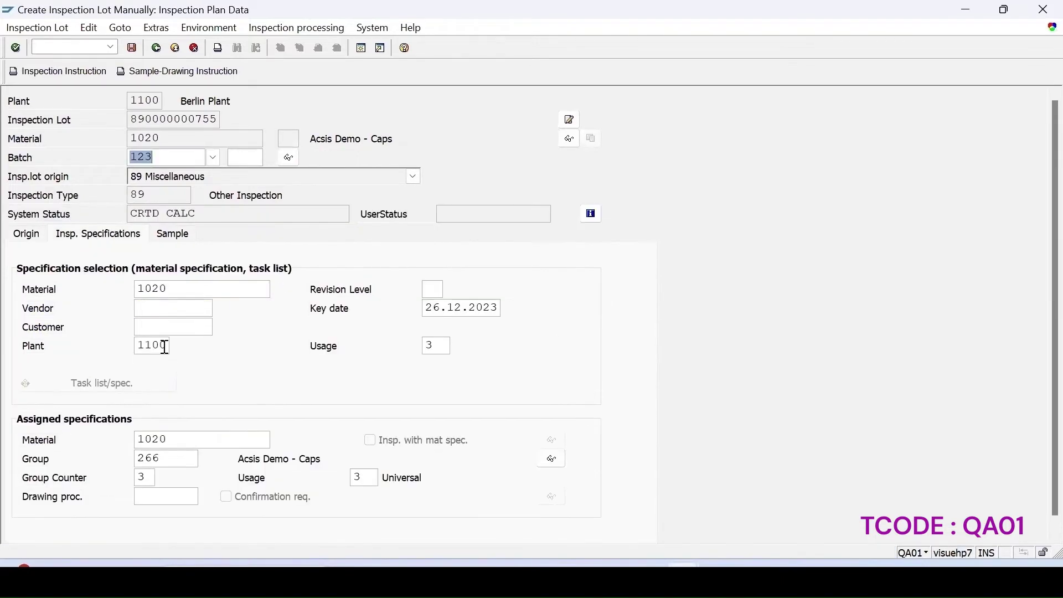
click(133, 48)
Step: In transaction QA32, list the plant 1100 inspection lots that have no usage decision
click(66, 47)
text(/nq)
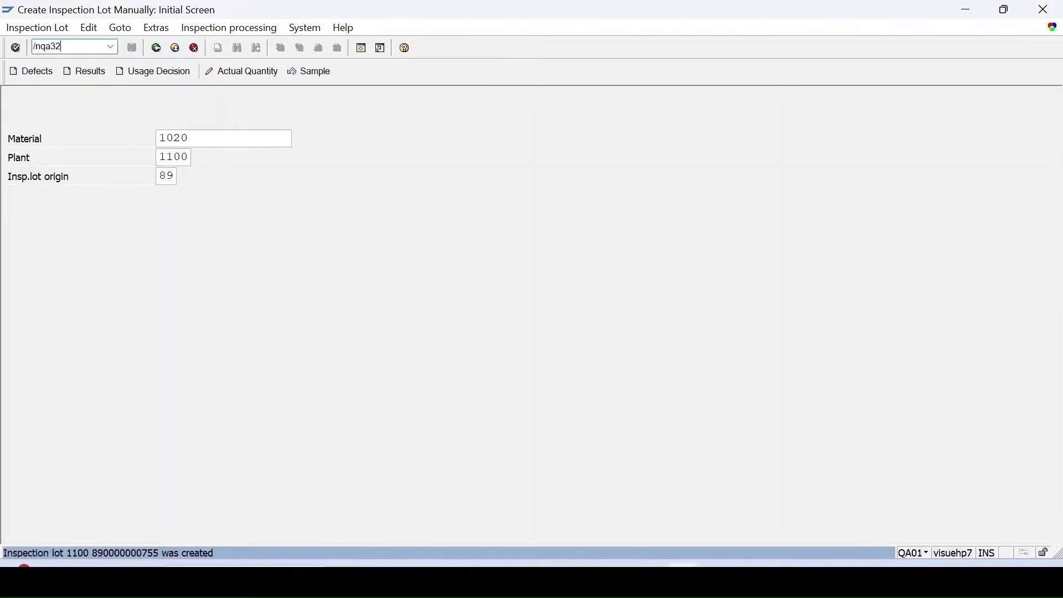
text(a32)
key(Return)
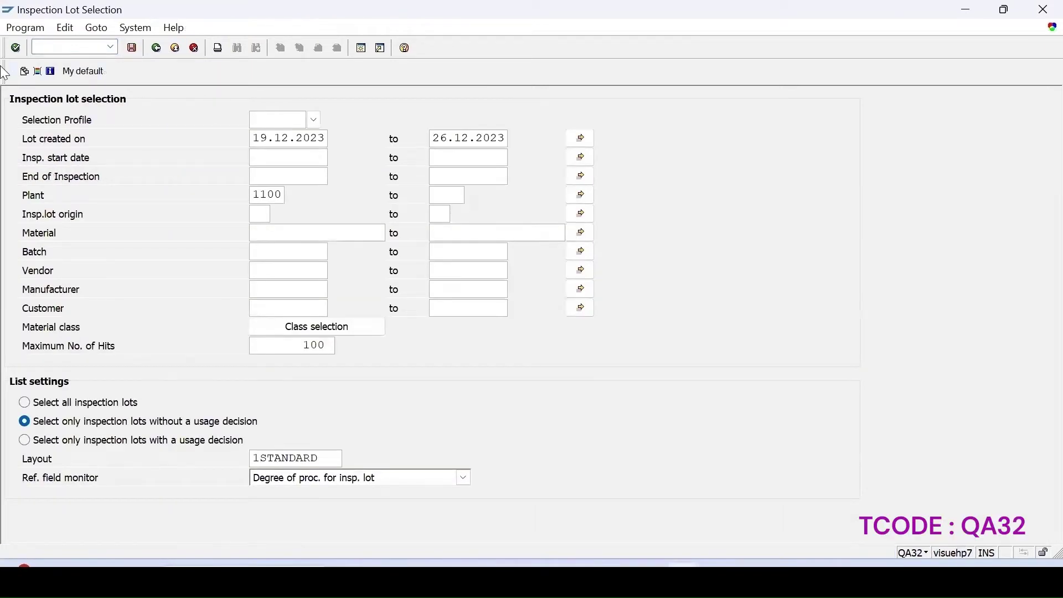
click(11, 71)
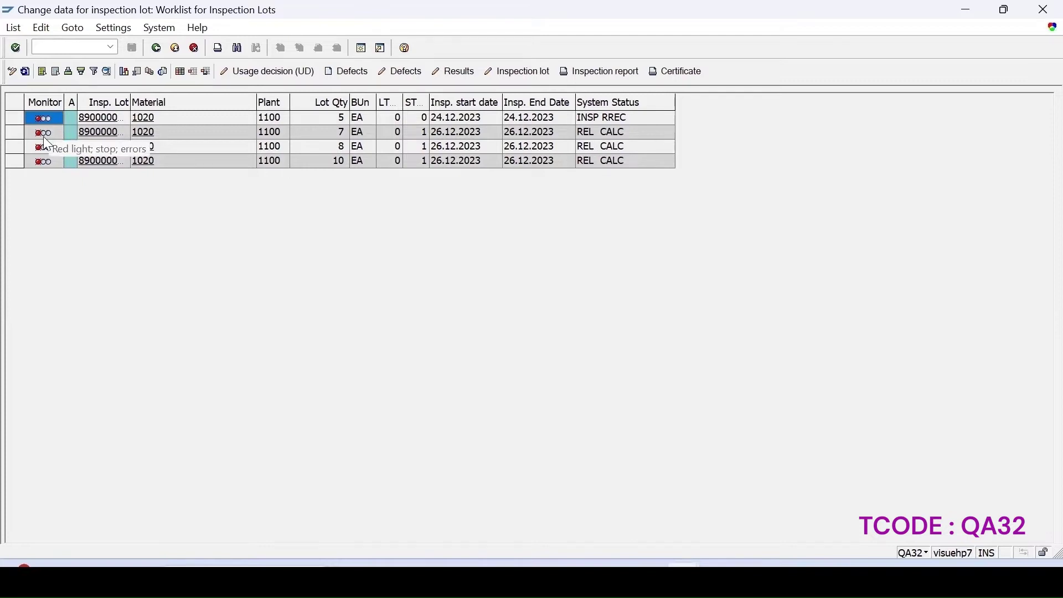
Step: Record the PH results 5, 6 and 7 for the 7 EA inspection lot and save them
click(15, 130)
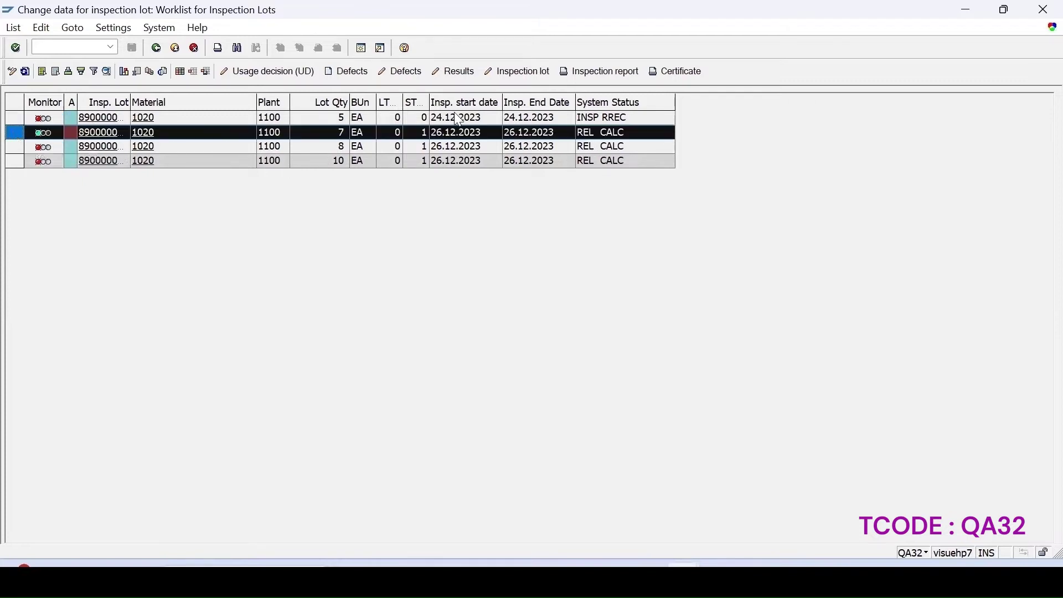
click(469, 78)
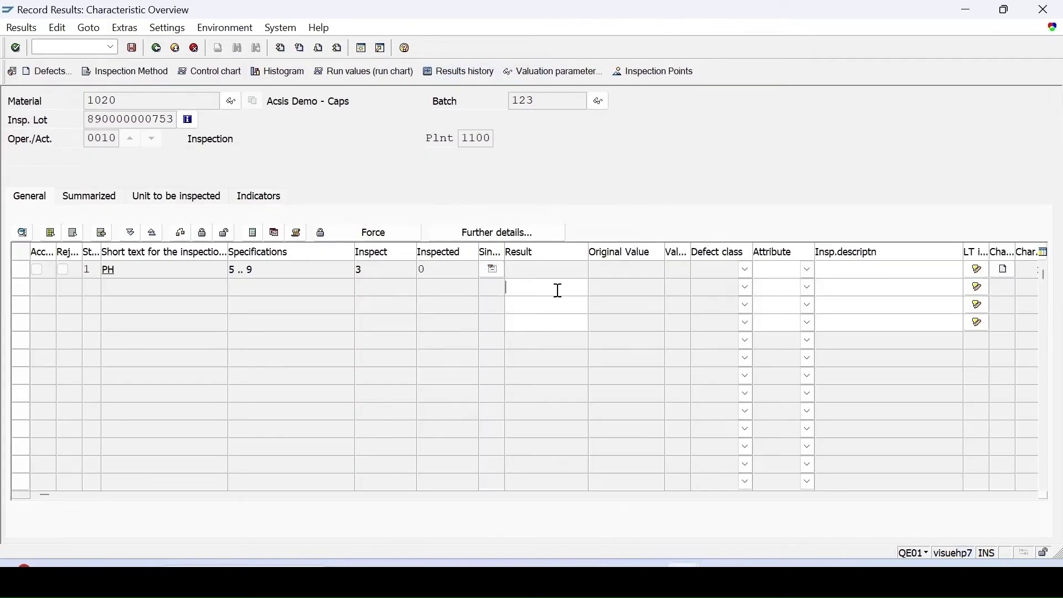
text(5)
key(Down)
text(6)
key(Down)
text(7)
key(Return)
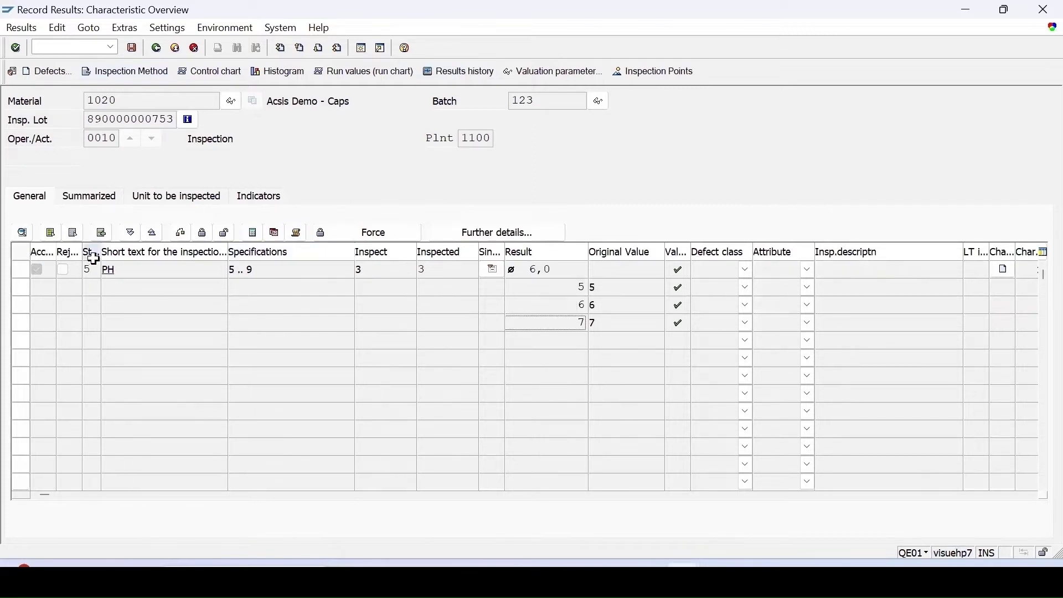
click(131, 49)
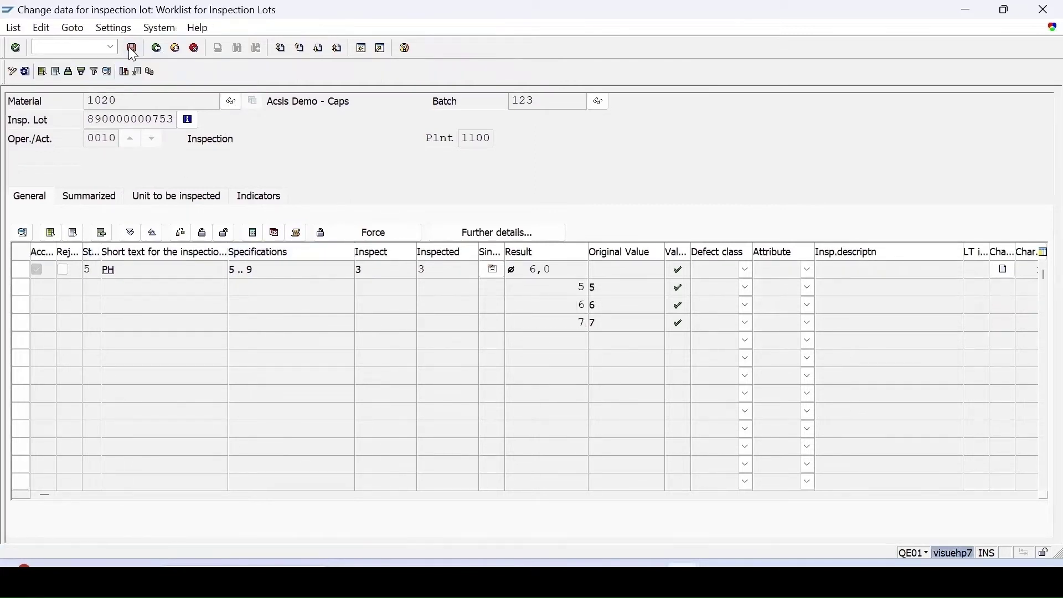
Step: Record the PH results 4, 10 and 5 for the 8 EA inspection lot and save them
click(12, 147)
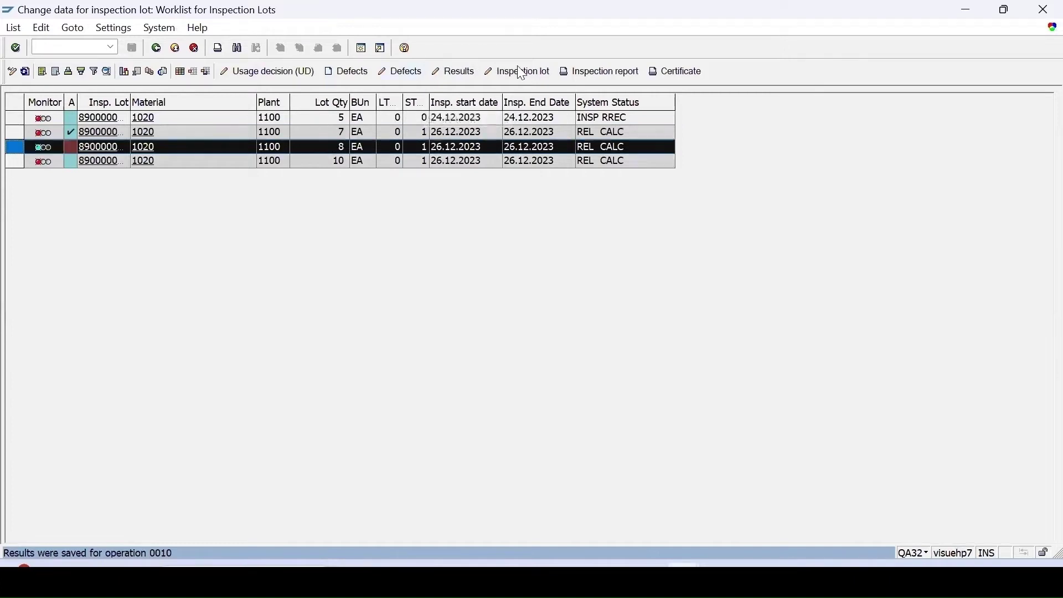
click(454, 71)
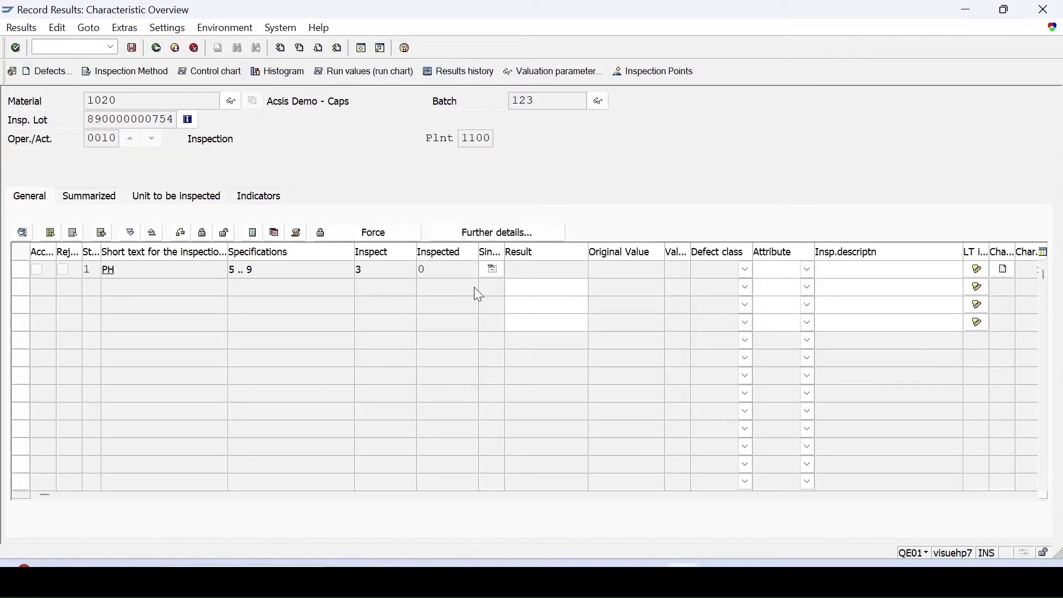
click(523, 286)
text(4)
text(10)
click(525, 328)
text(5)
key(Return)
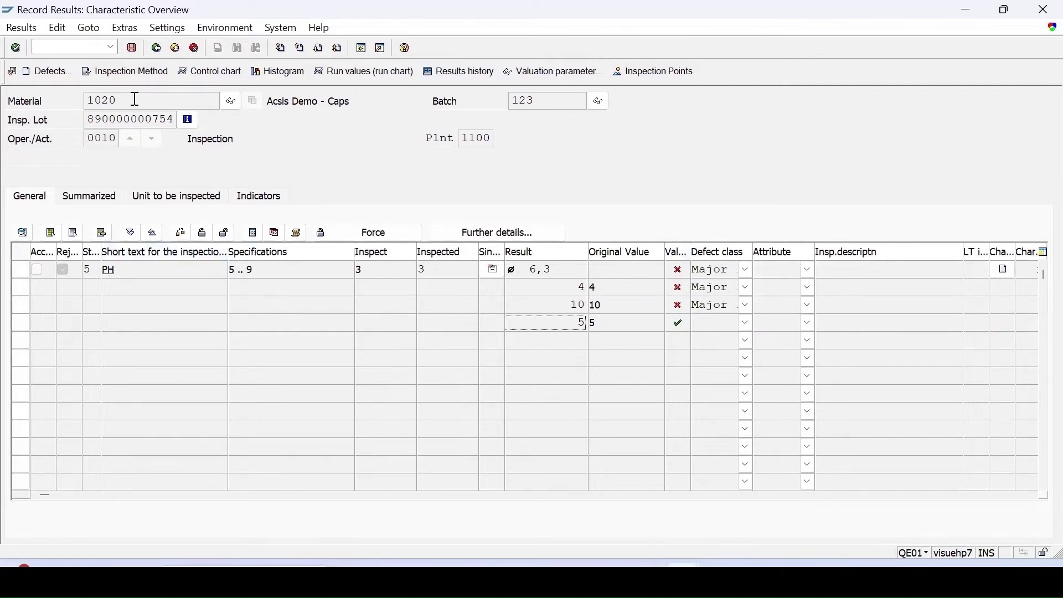
click(132, 48)
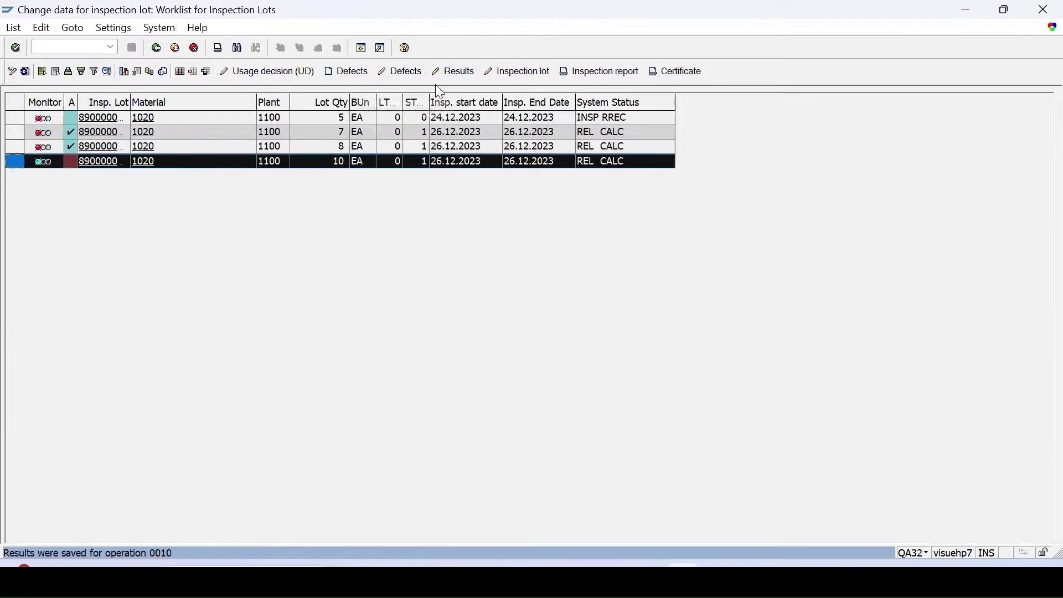
Step: Record and save the PH results 5, 6 and 6 for the 10 EA inspection lot, and refresh the worklist
click(453, 70)
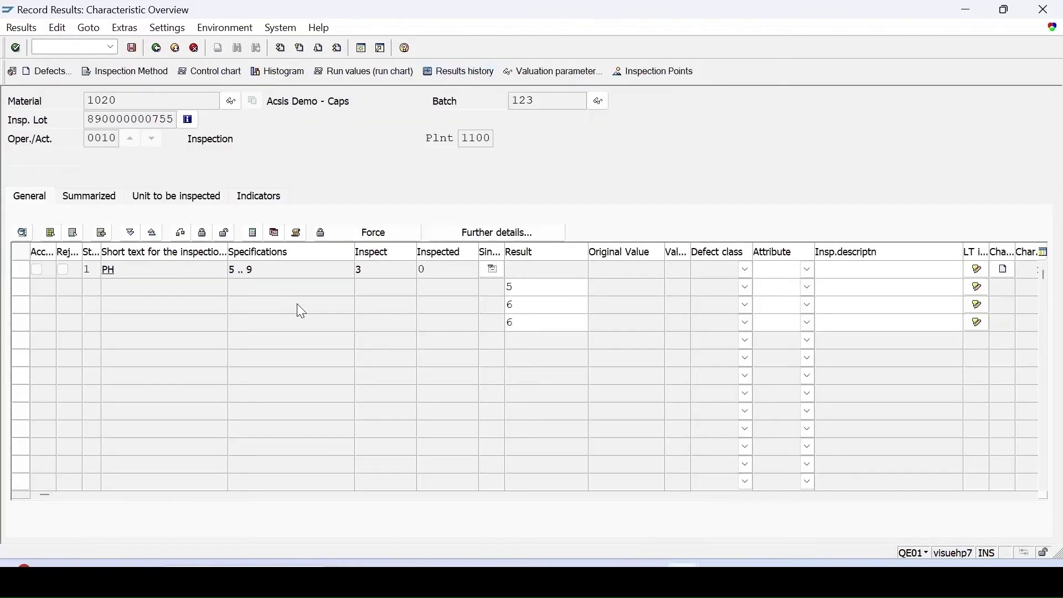
click(136, 49)
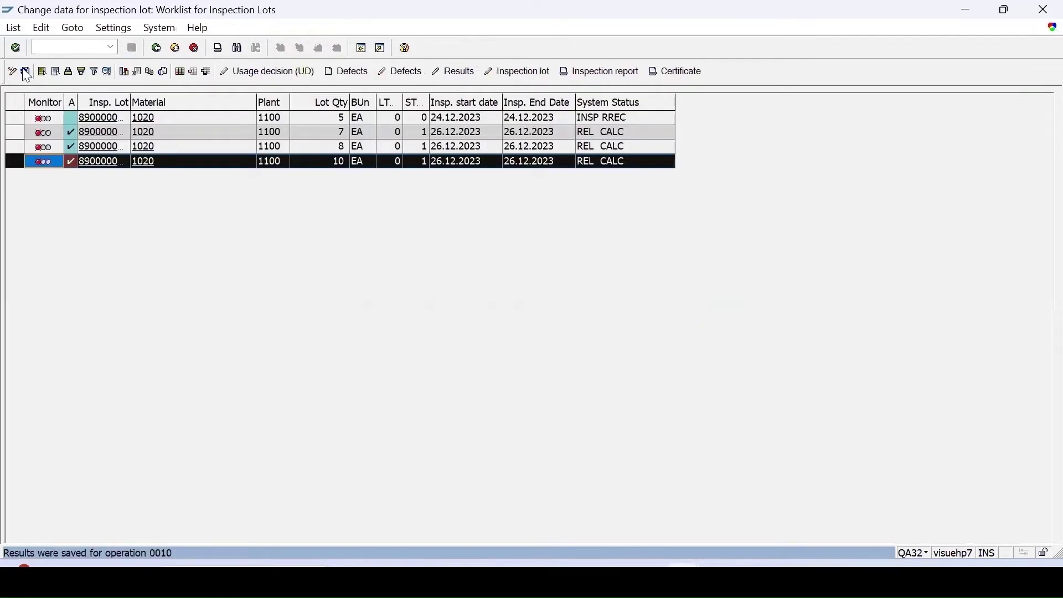
click(25, 72)
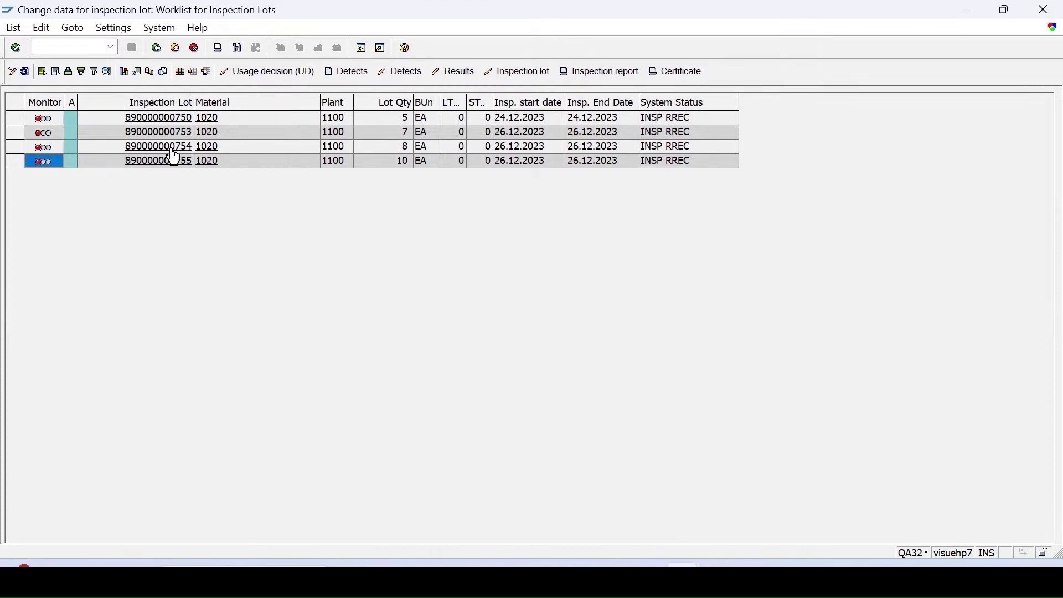
Step: Open transaction QA10, the lot selection for automatic usage decisions
click(16, 148)
text(1)
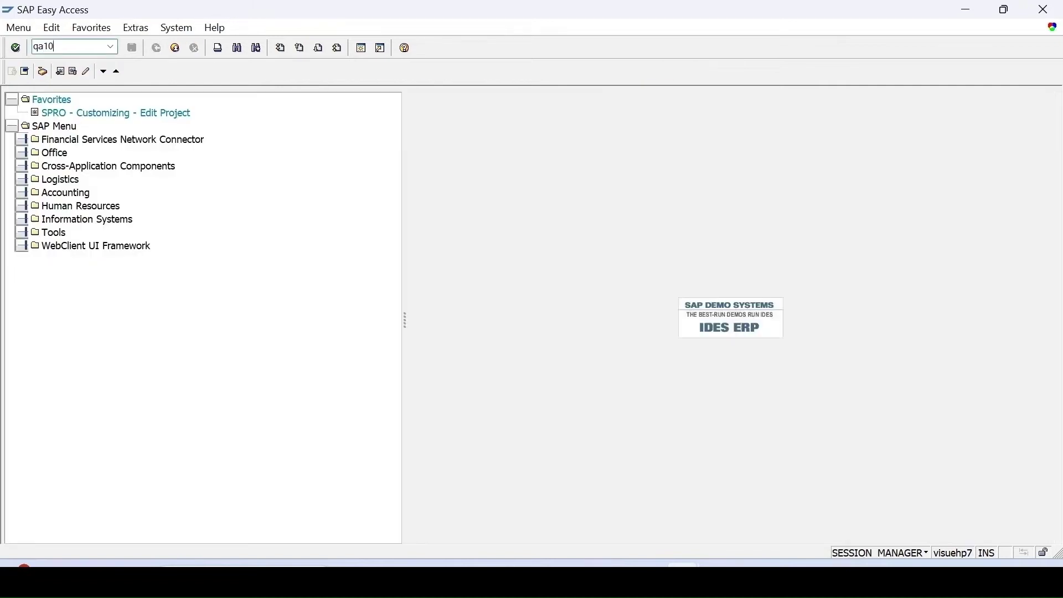
text(0)
key(Return)
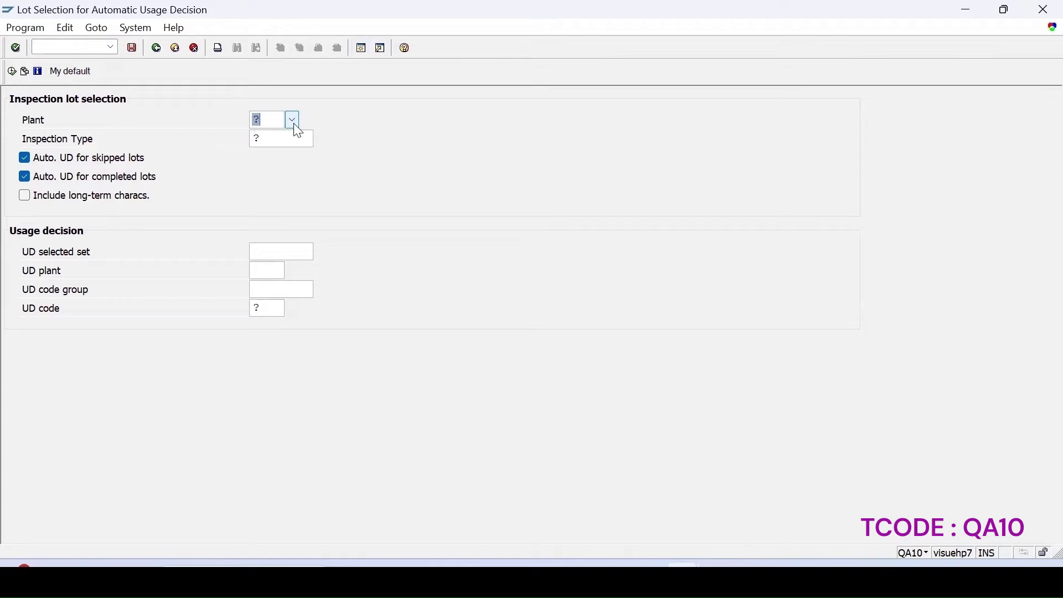
Step: Set the lot selection to plant 1100 and inspection type 89
text(1100)
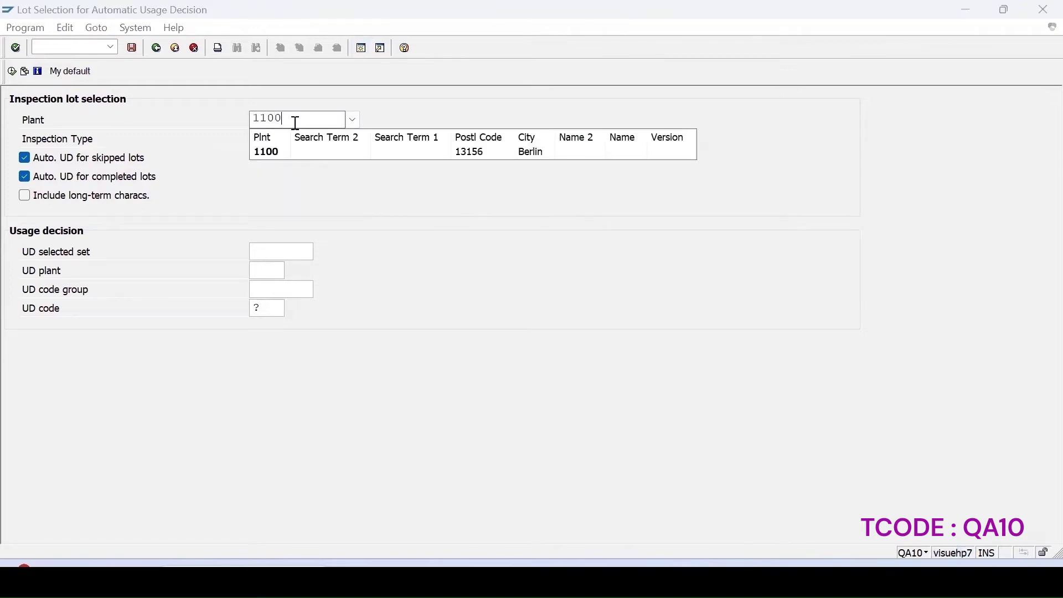
click(267, 151)
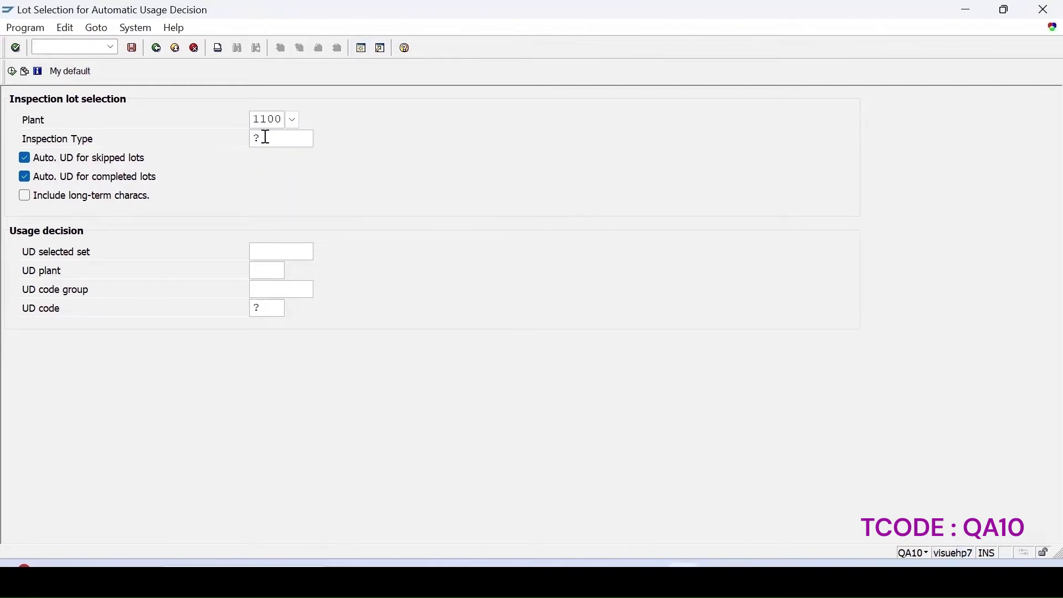
key(Tab)
text(89)
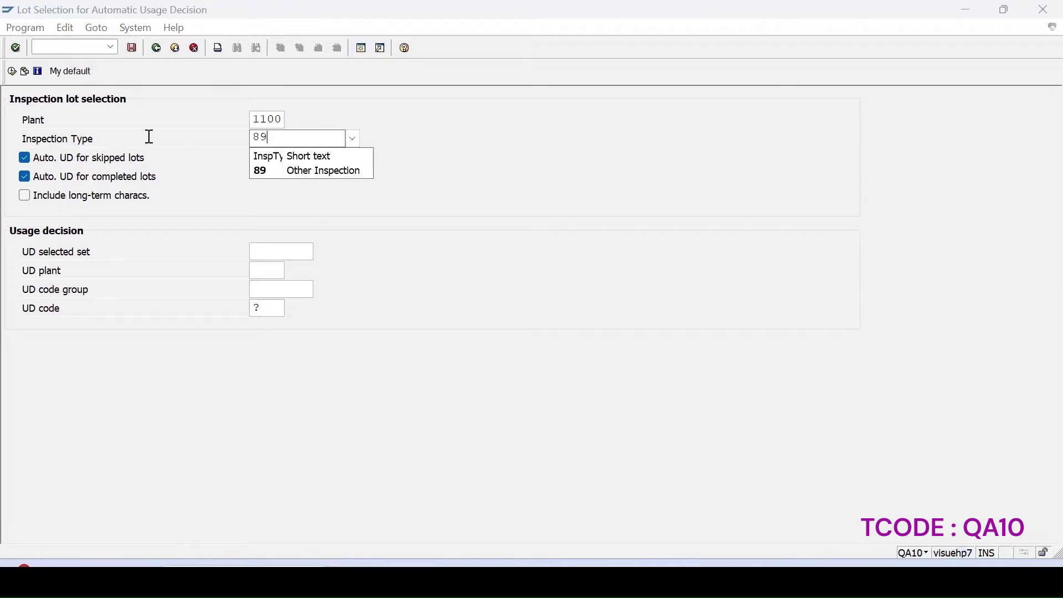
click(284, 171)
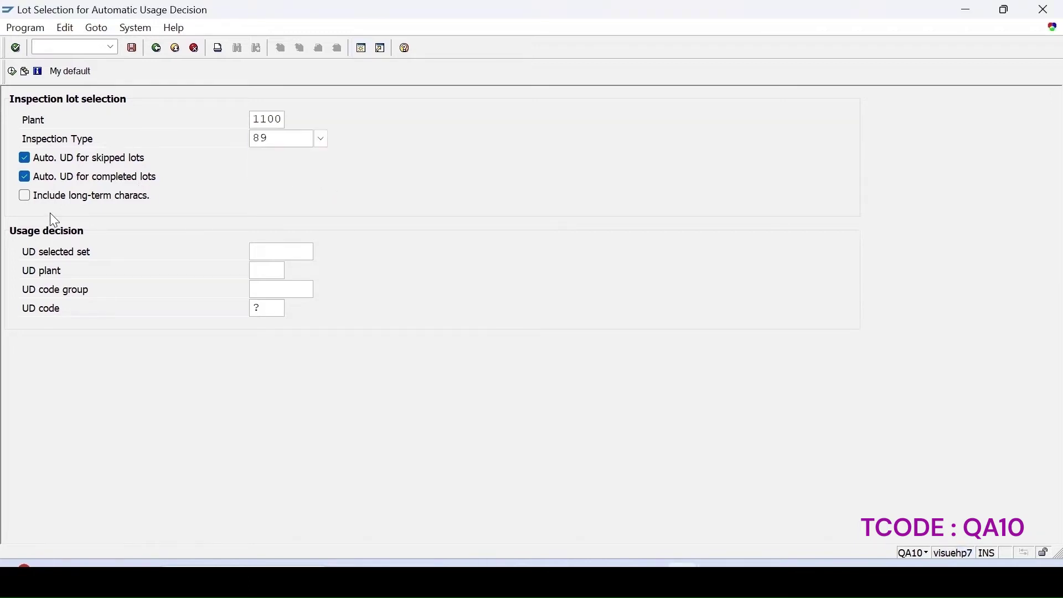
Step: Set the UD plant to 1100 and choose the AUTO selected set with UD code A1 for the usage decision
click(265, 272)
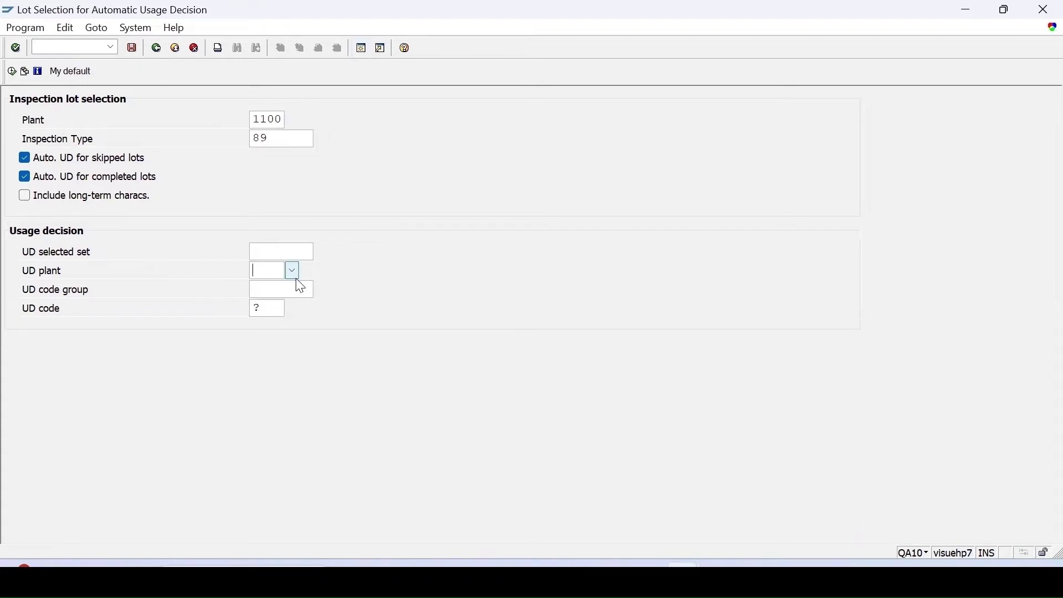
text(1100)
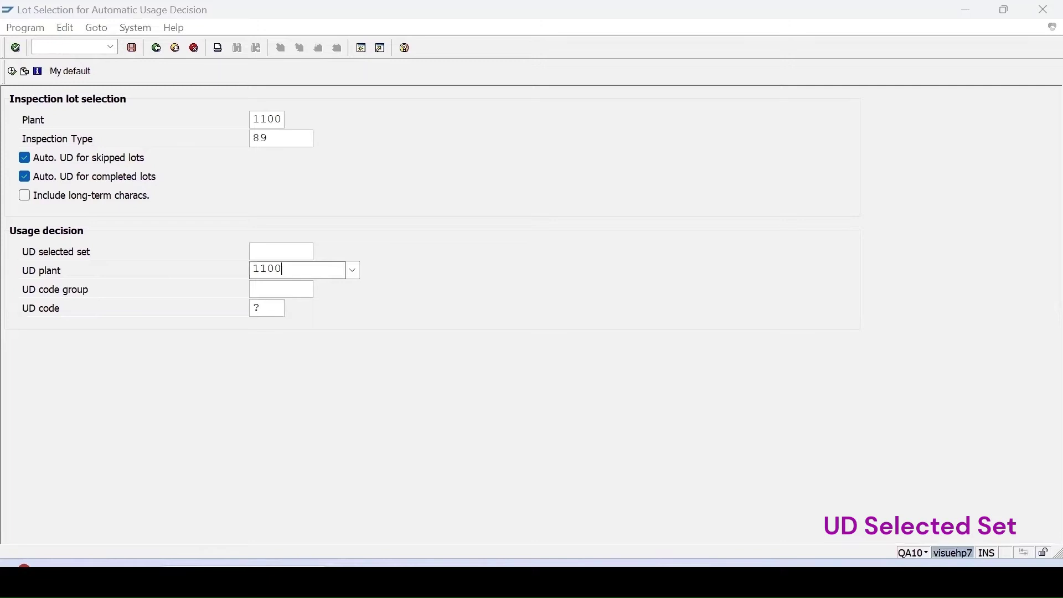
key(Return)
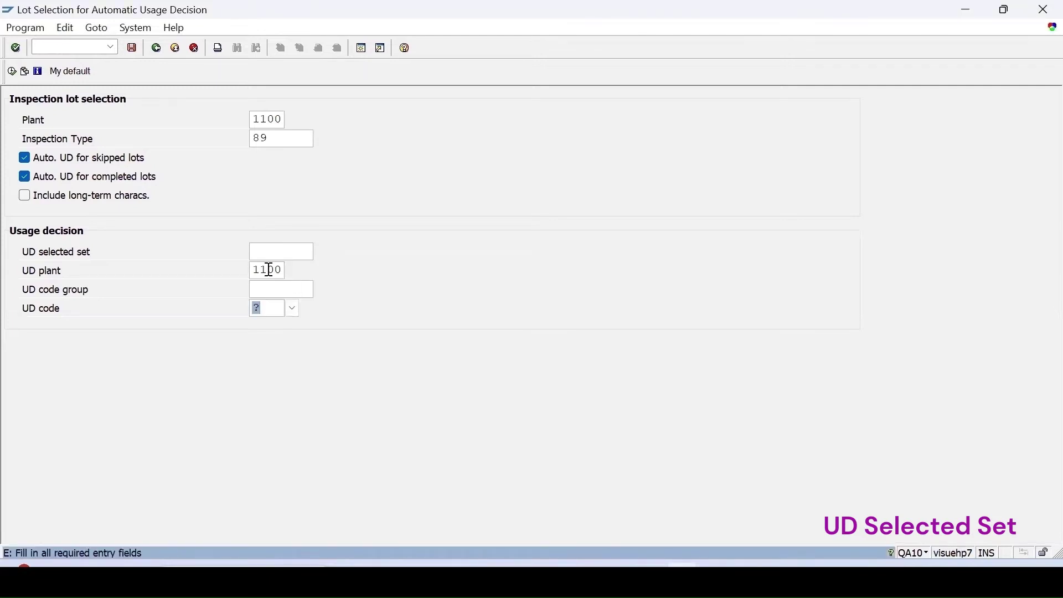
click(274, 252)
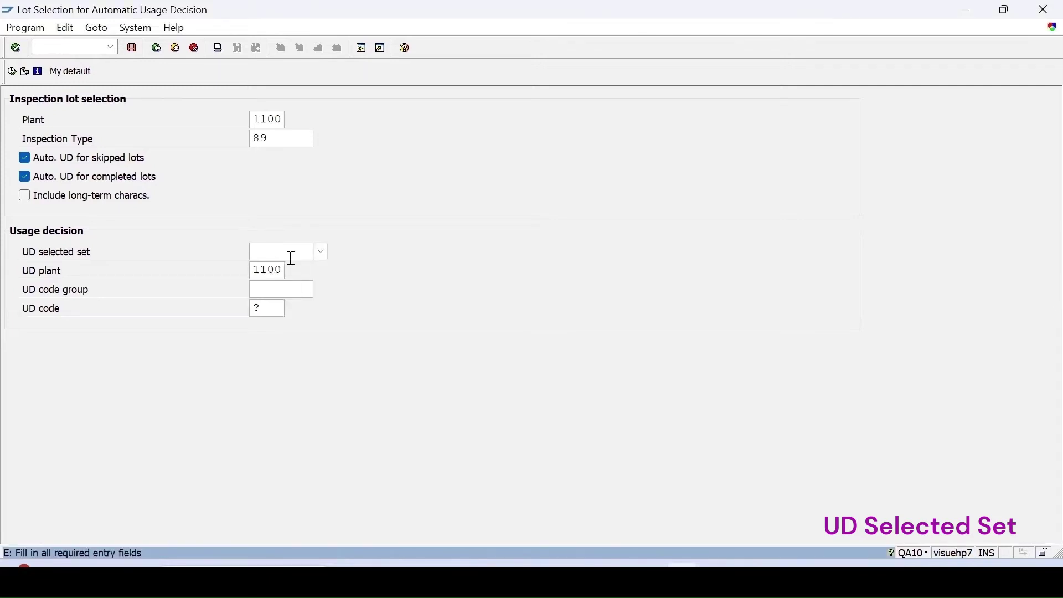
click(320, 255)
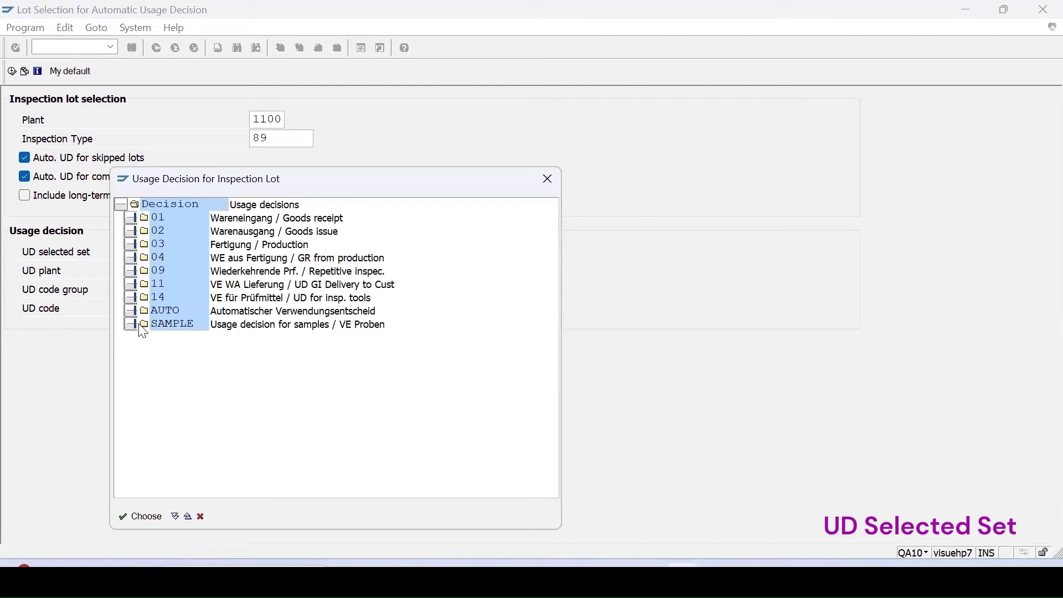
click(130, 311)
double_click(176, 325)
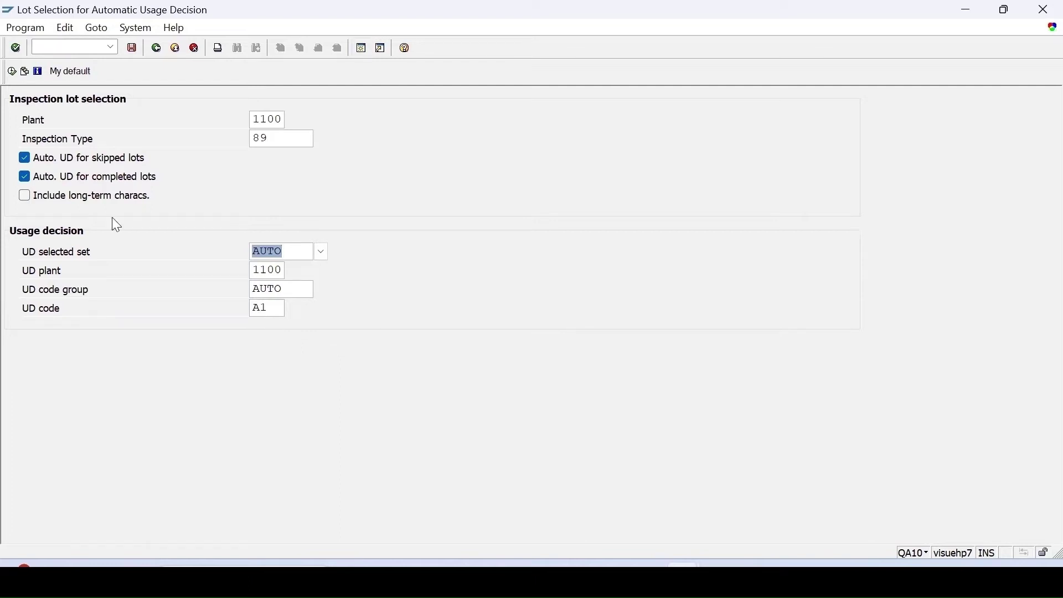
Step: Execute the automatic usage decision run and display the log details listing the processed inspection lots
click(12, 72)
click(619, 272)
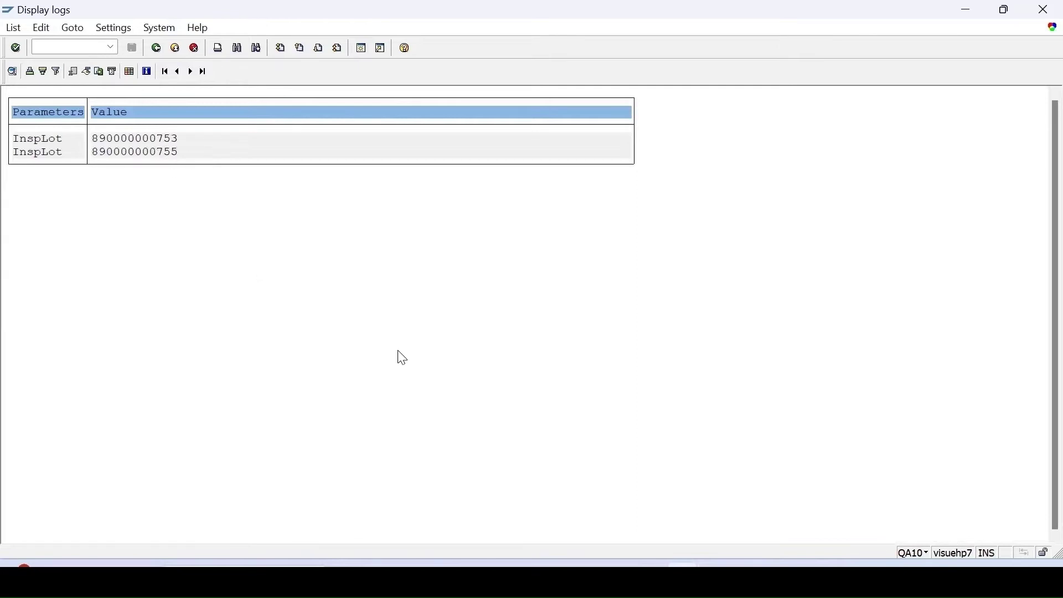
click(580, 523)
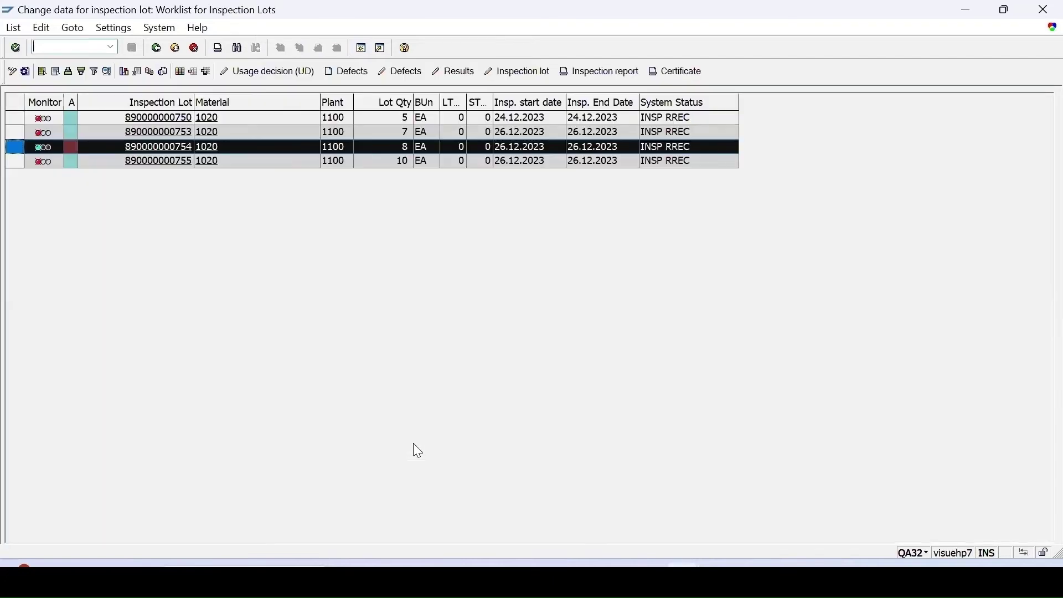
key(alt+Tab)
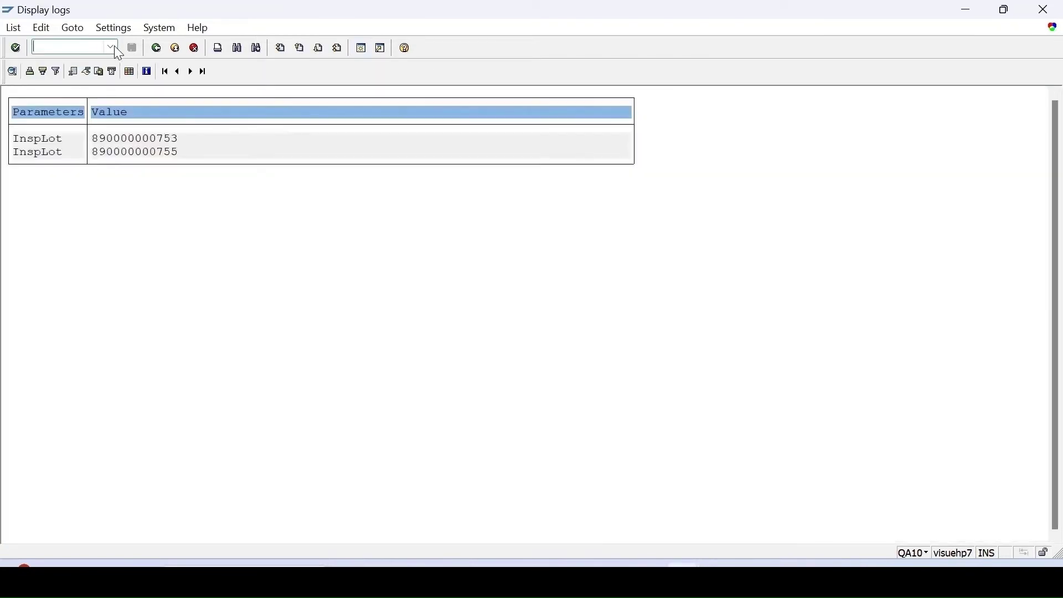
Step: Leave the run's logs and refresh the QA32 inspection lot worklist
click(156, 49)
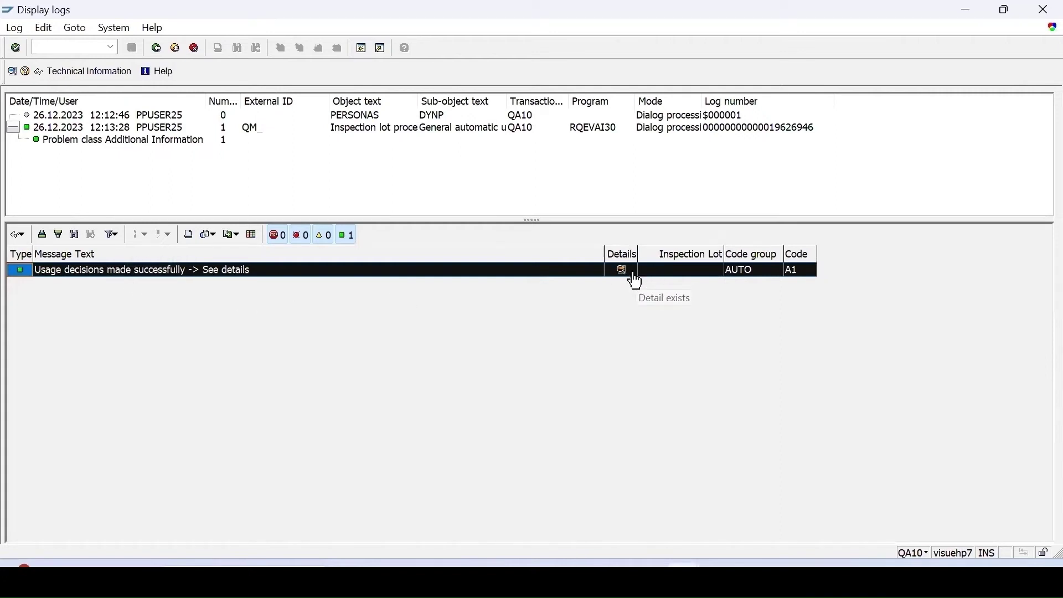
click(156, 49)
click(600, 491)
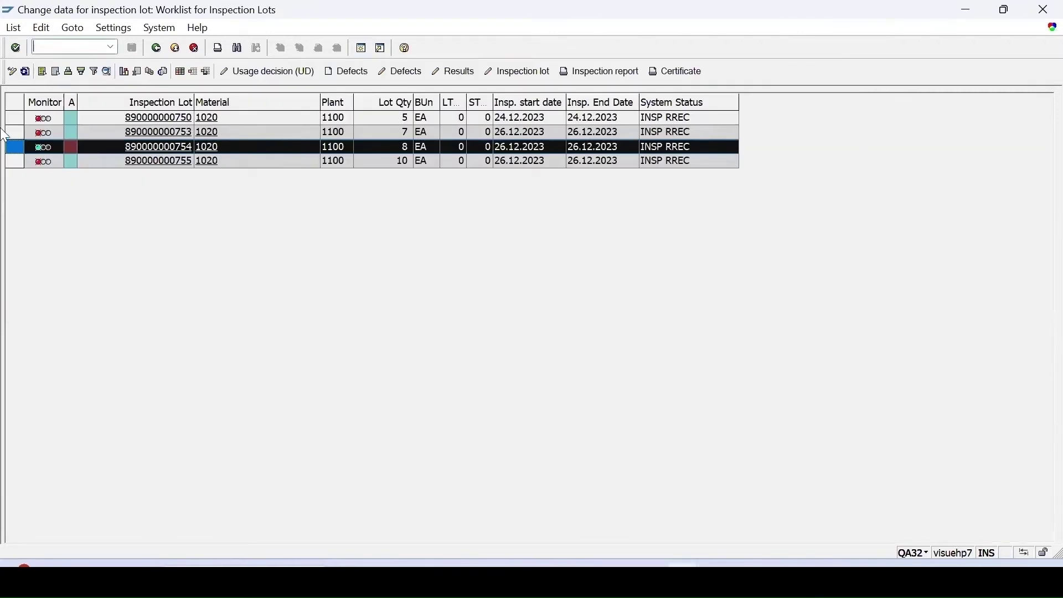
click(21, 75)
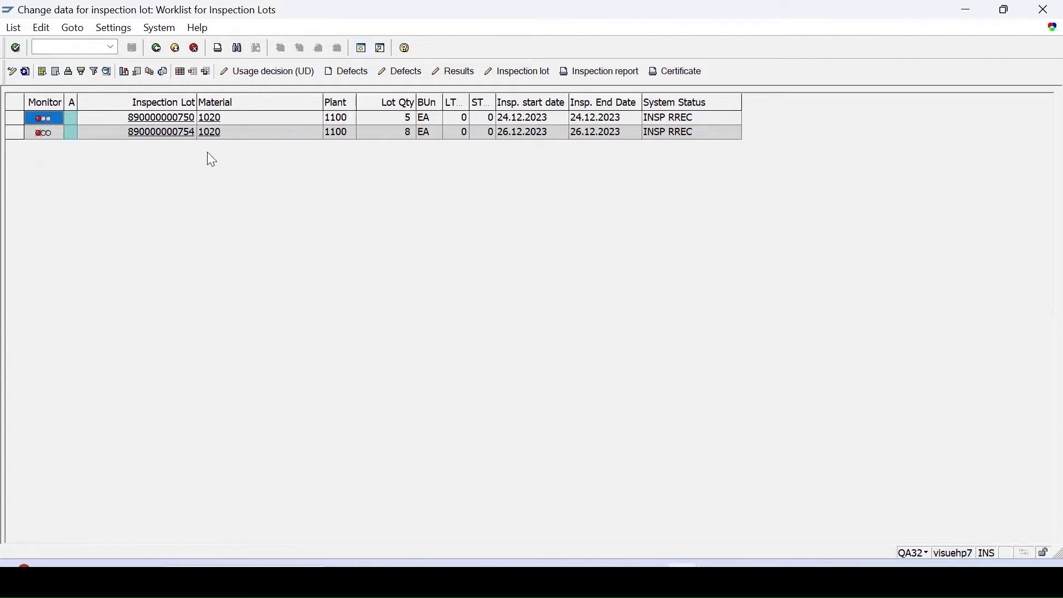
Step: Check the recorded single PH results of the 8 EA inspection lot and return to the worklist
click(13, 133)
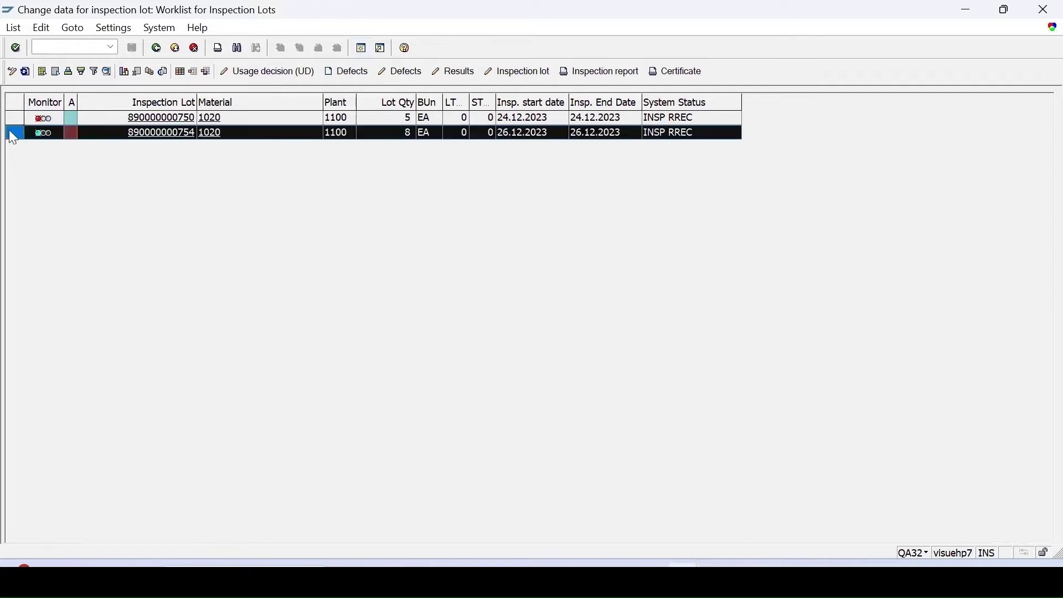
click(452, 70)
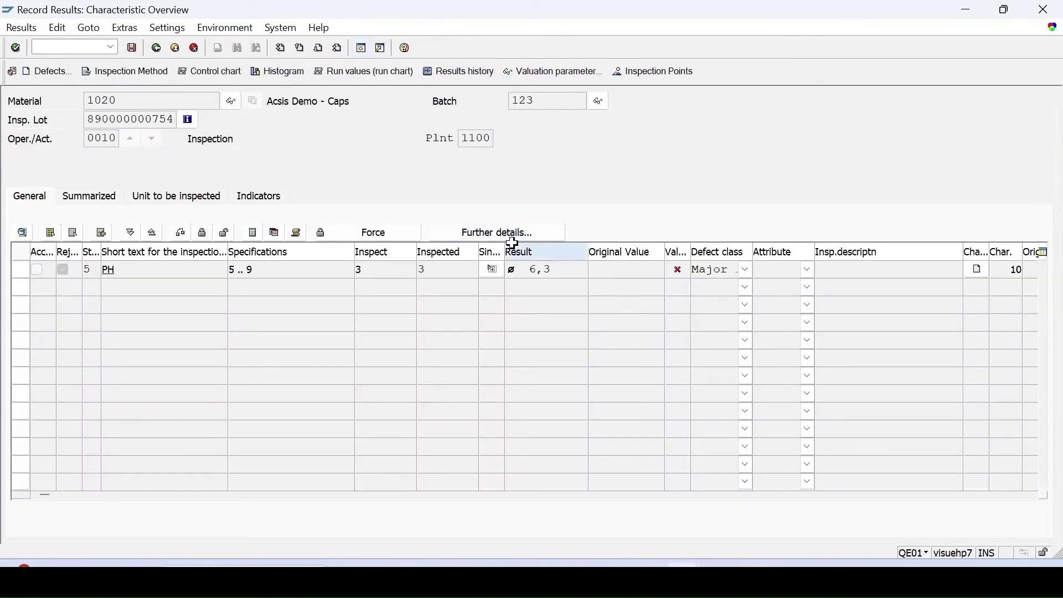
click(492, 271)
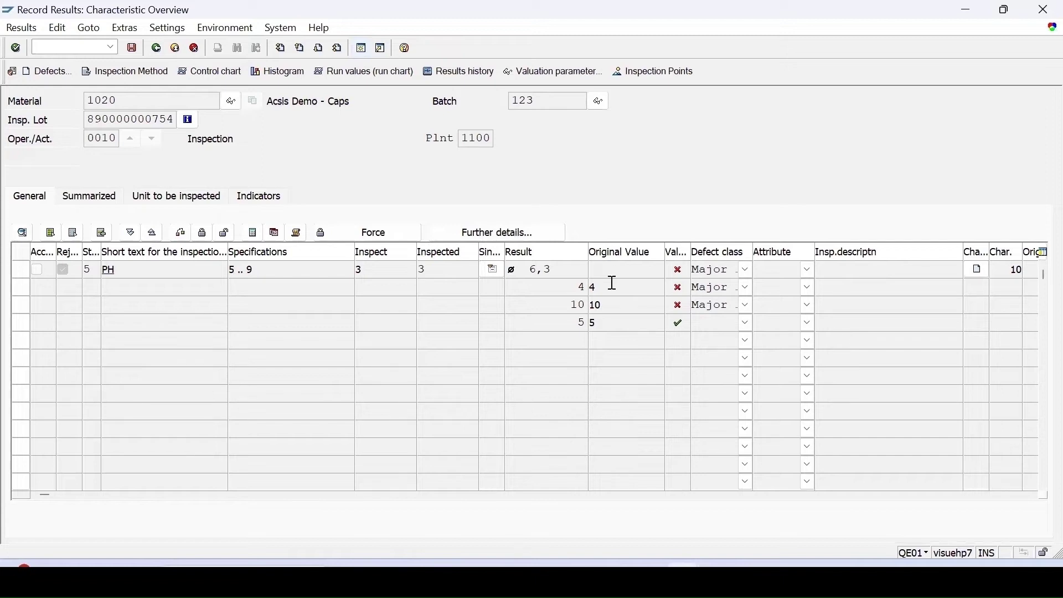
click(157, 48)
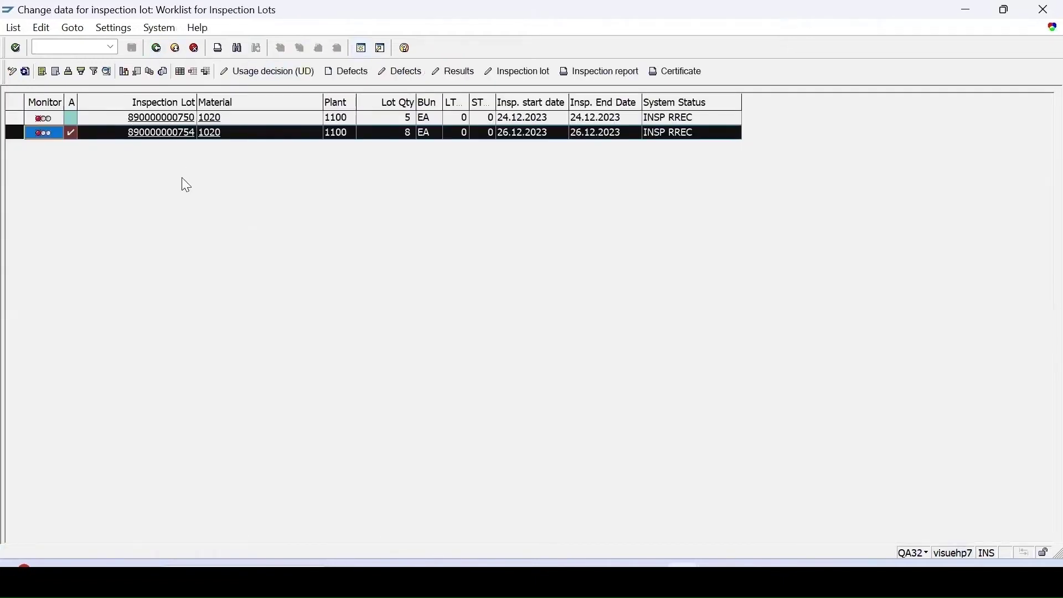
Step: Check the recorded PH result of the 5 EA inspection lot and return to the worklist
click(14, 118)
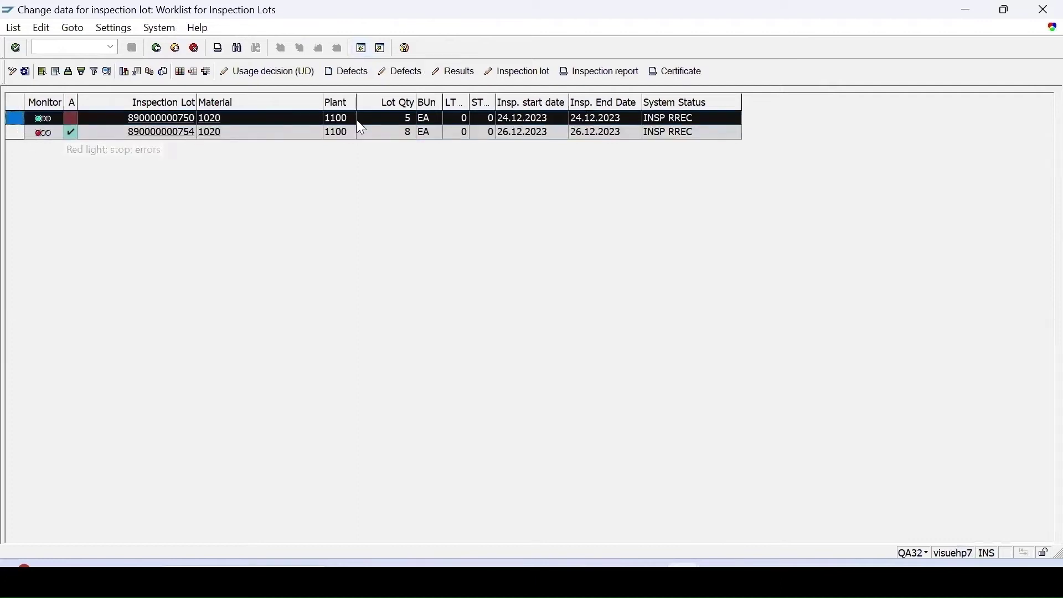
click(461, 72)
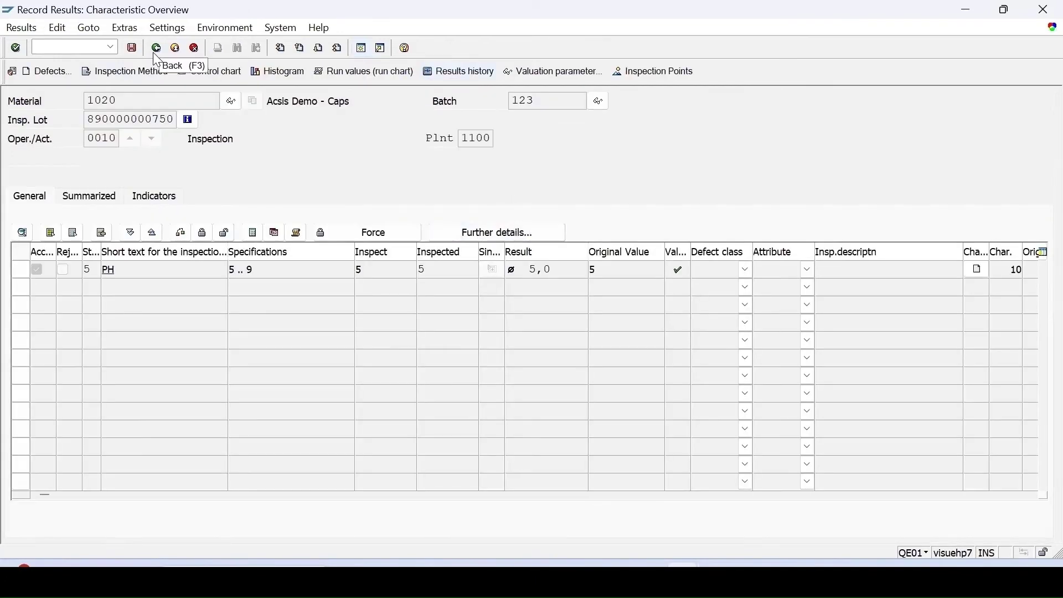
click(159, 53)
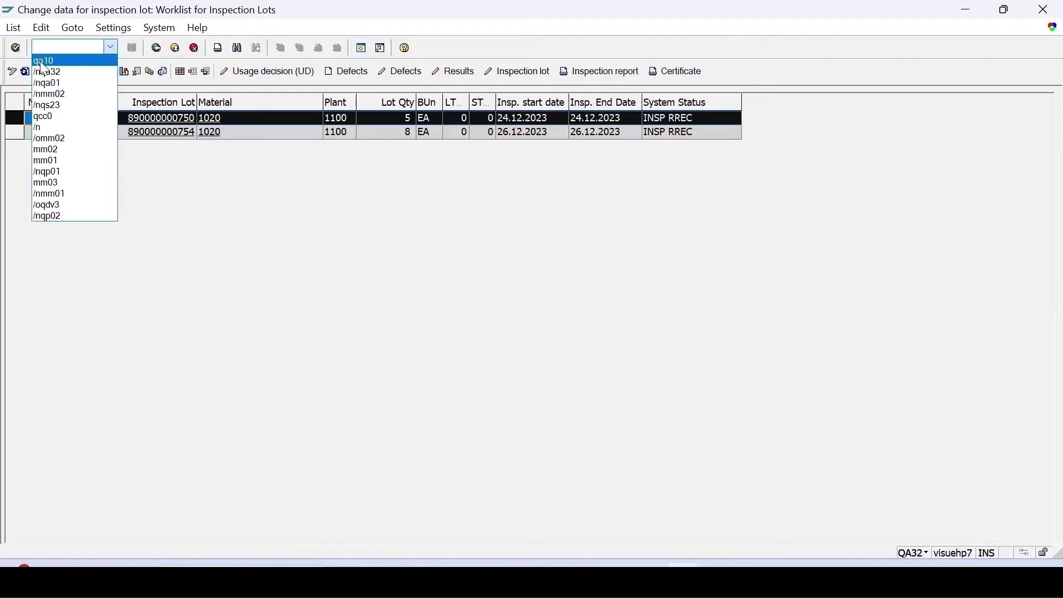
Step: Switch from the worklist to a fresh lot selection in transaction QA10
click(40, 60)
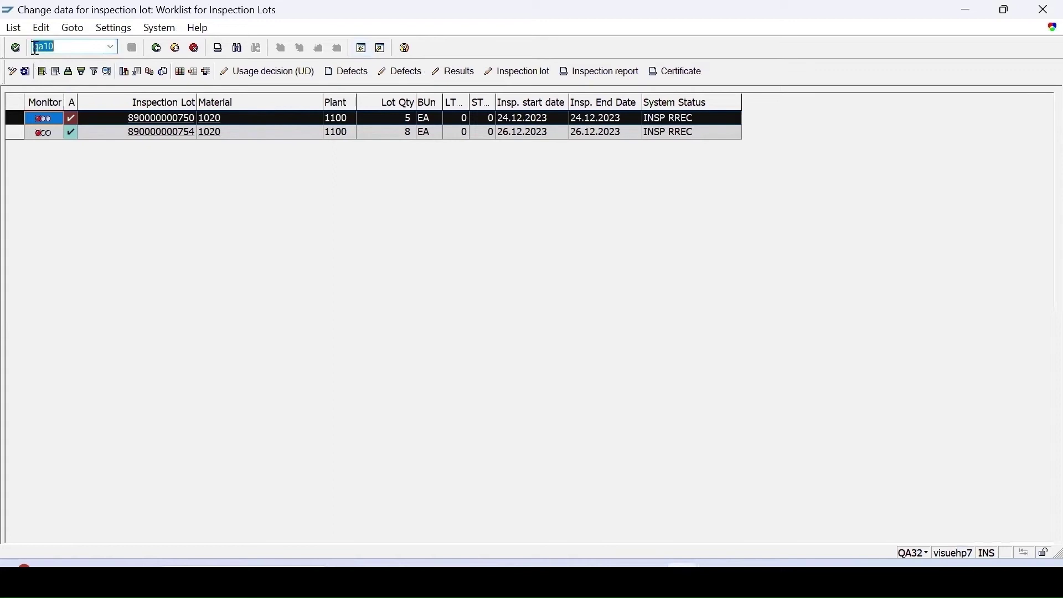
click(34, 49)
text(/n)
key(Return)
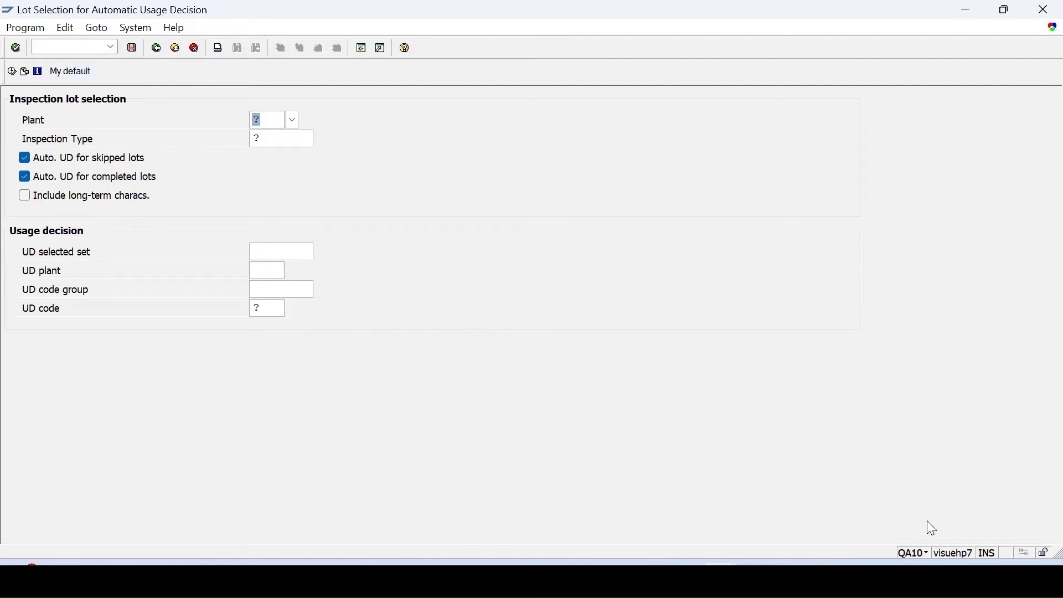
Step: Enter plant 1100 and inspection type 89 as the lot selection criteria
click(264, 118)
text(1100)
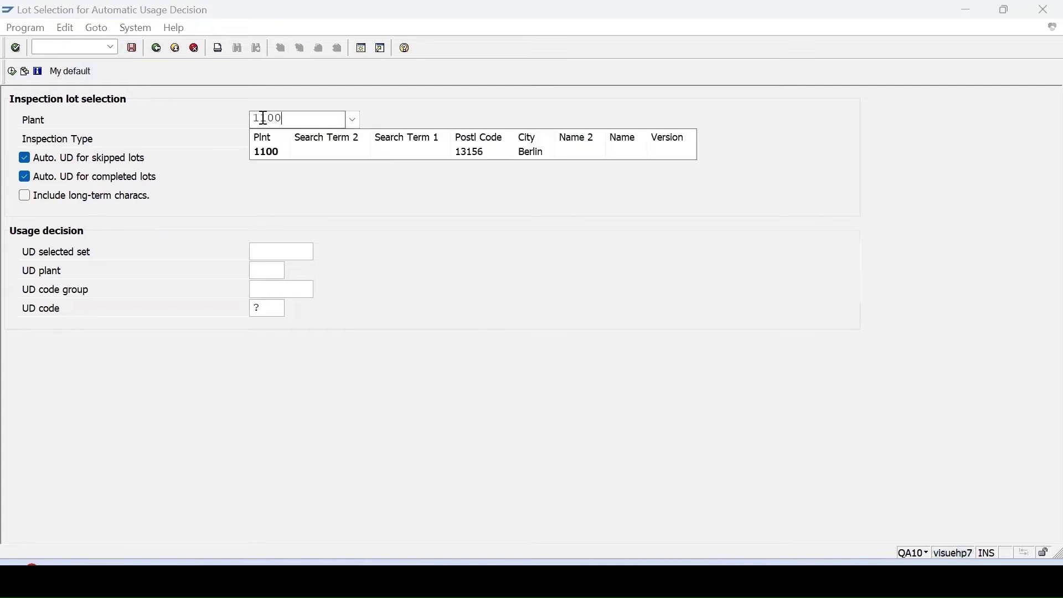
click(264, 159)
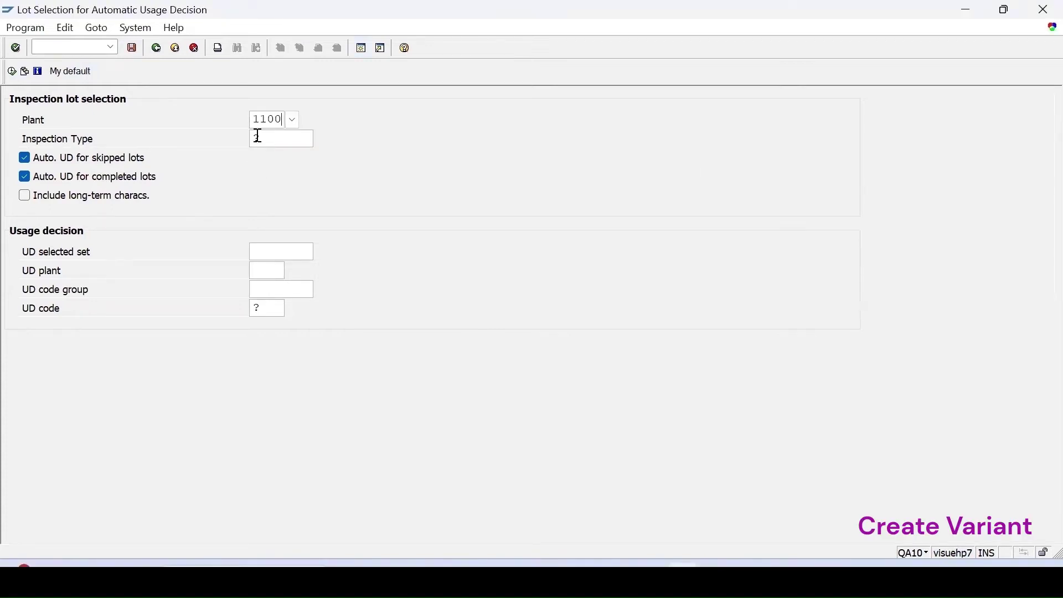
click(257, 136)
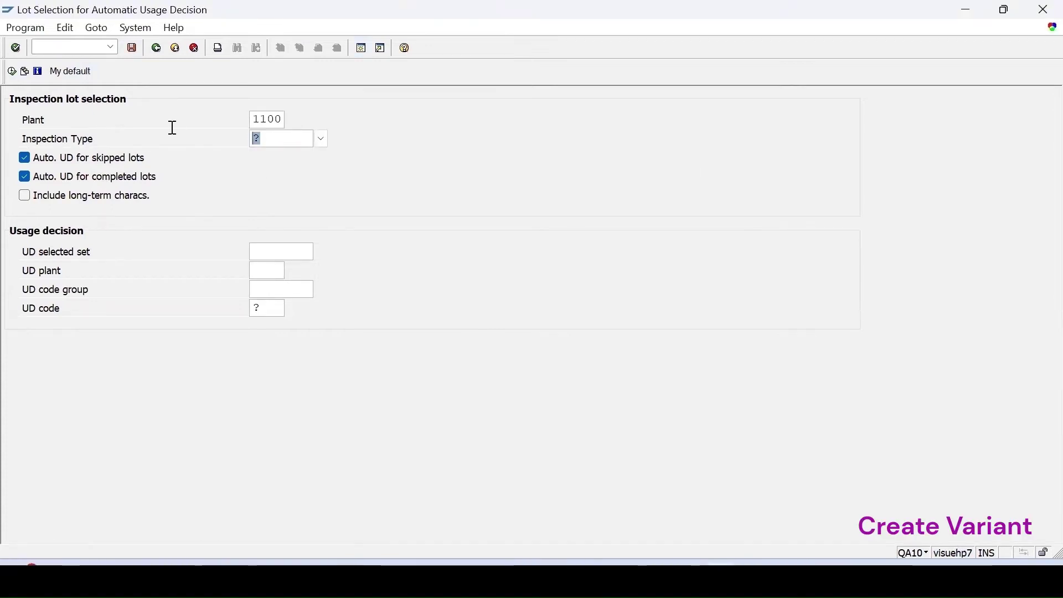
text(89)
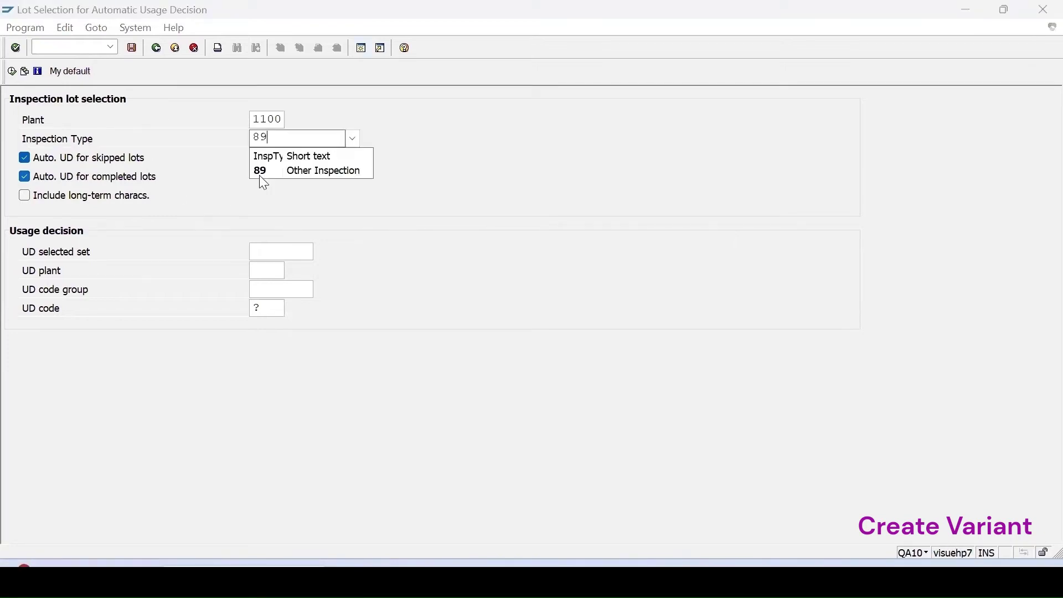
Step: Enter UD plant 1100 and pick UD code A1 from the AUTO selected set
click(261, 276)
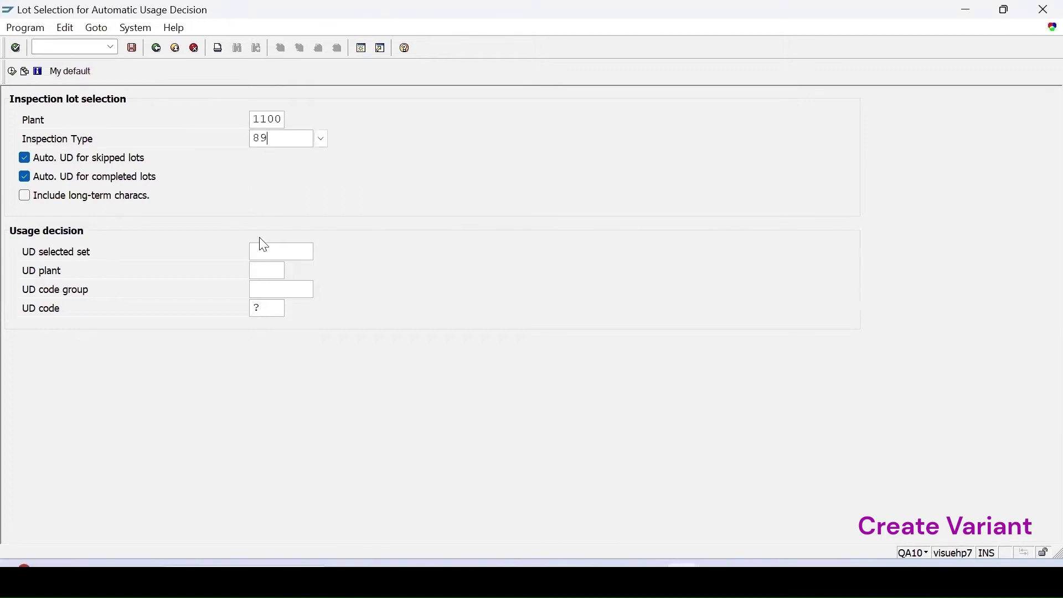
text(1100)
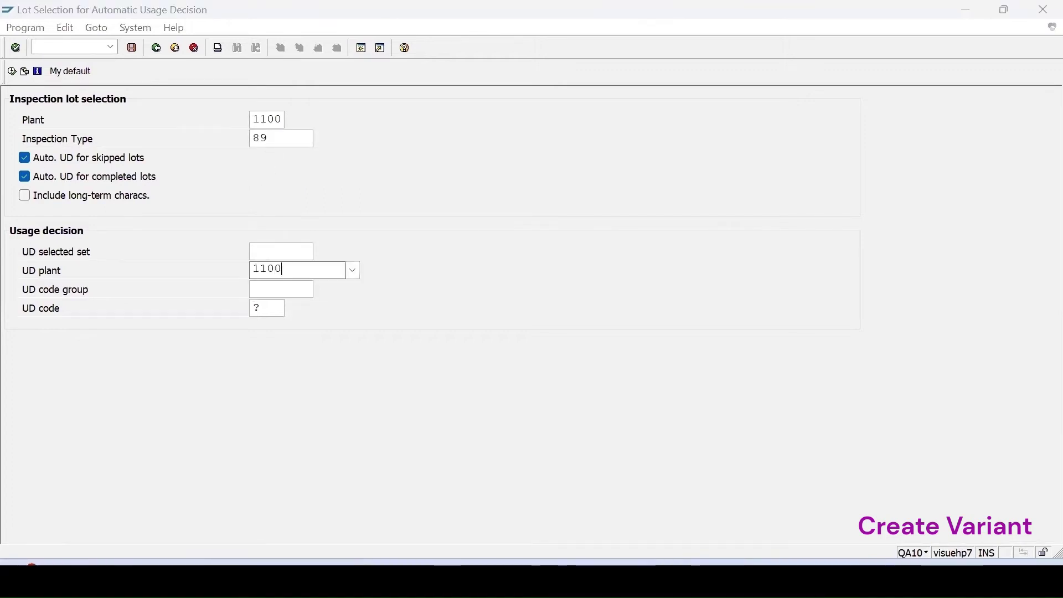
click(269, 303)
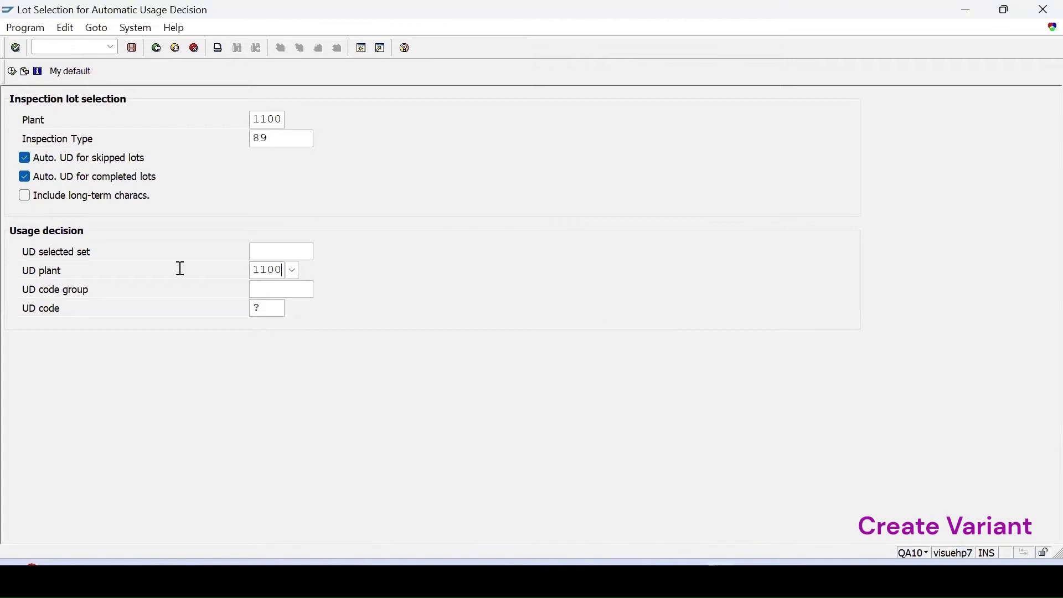
click(273, 252)
click(321, 252)
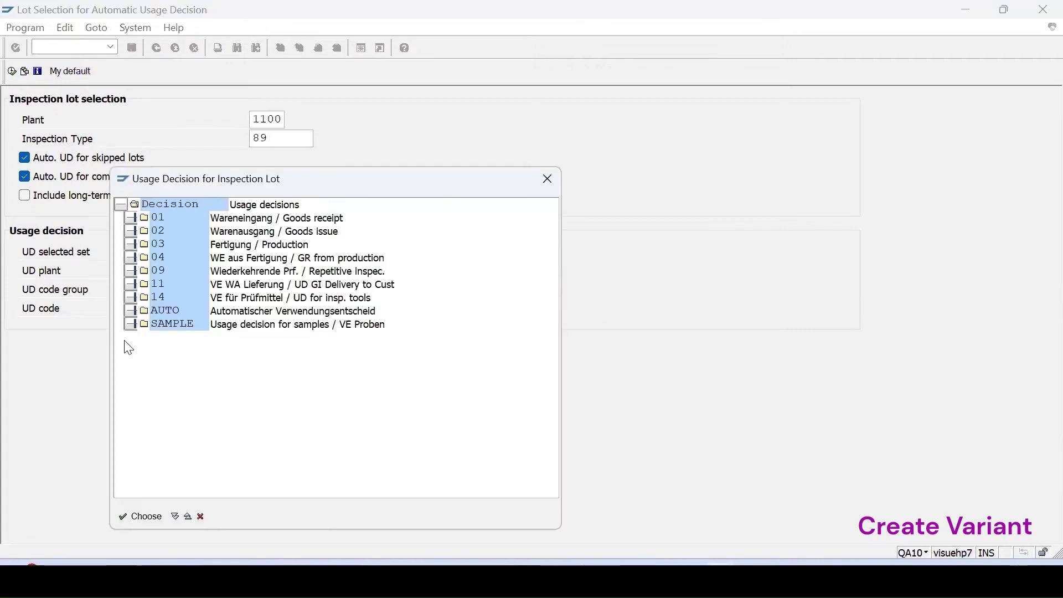
click(132, 311)
double_click(173, 324)
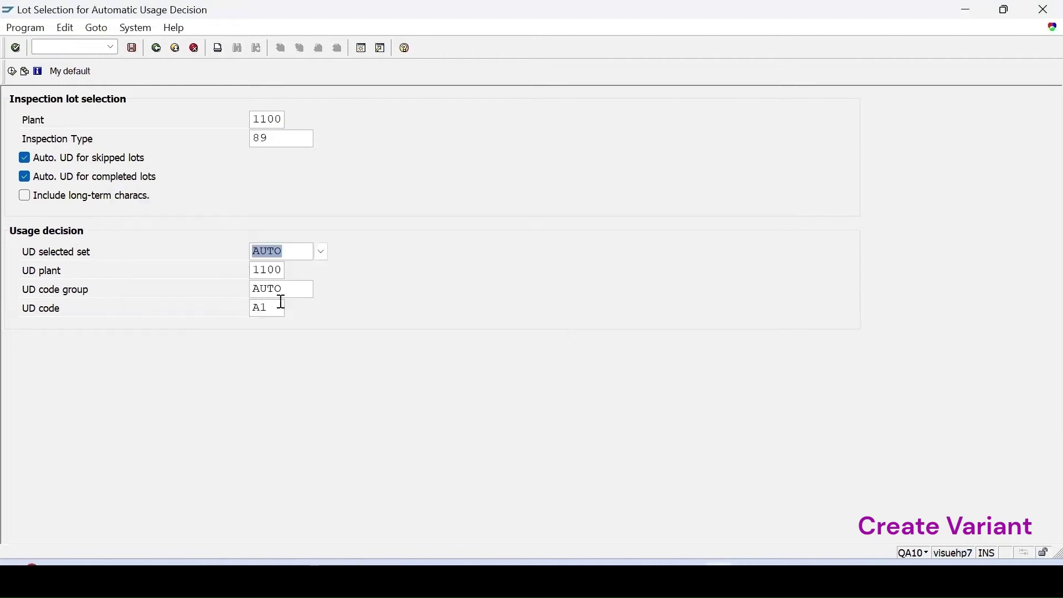
Step: Save the selection as variant /AutoUD, reusing its name for the description, and open the save message's details
click(131, 49)
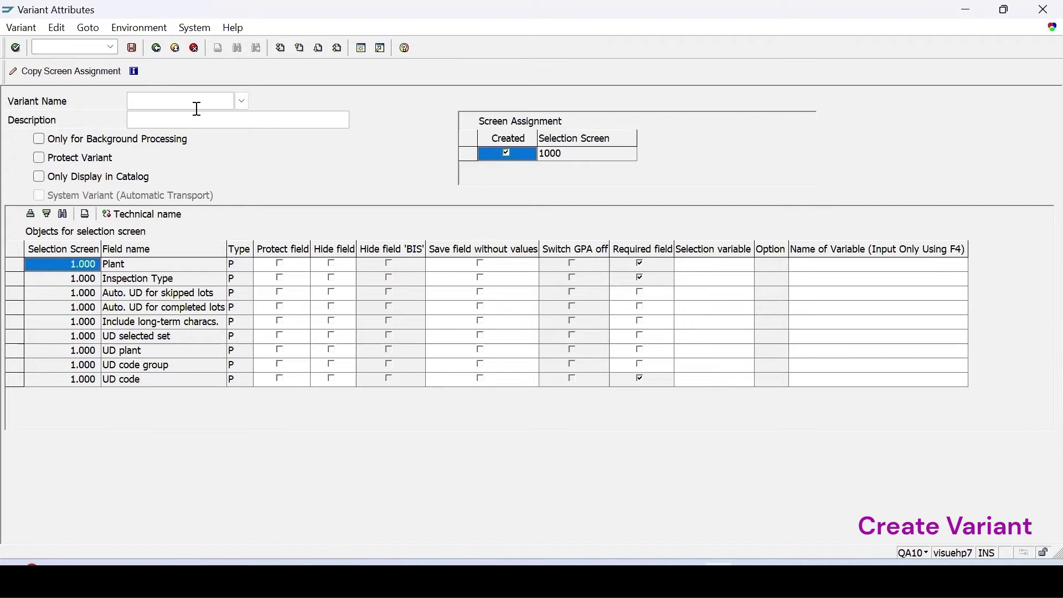
text(/AutoUD)
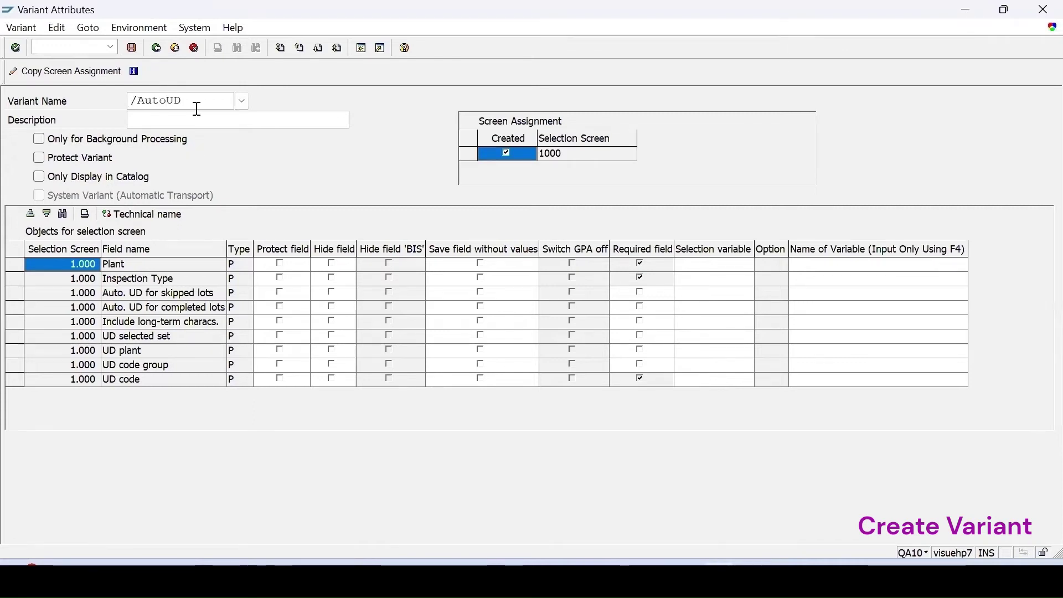
double_click(159, 105)
key(ctrl+c)
click(159, 114)
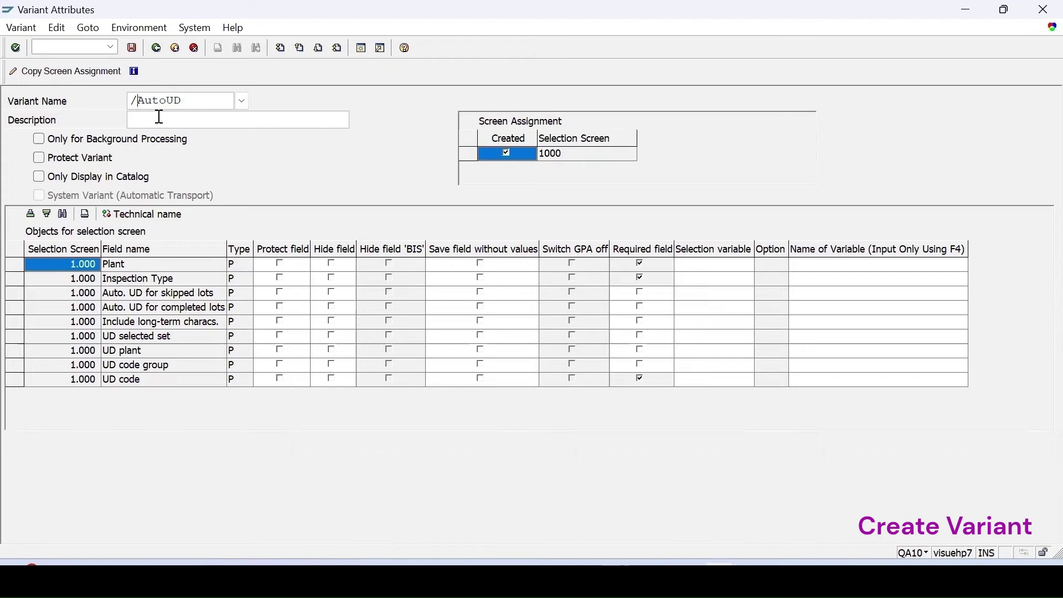
key(ctrl+v)
click(131, 48)
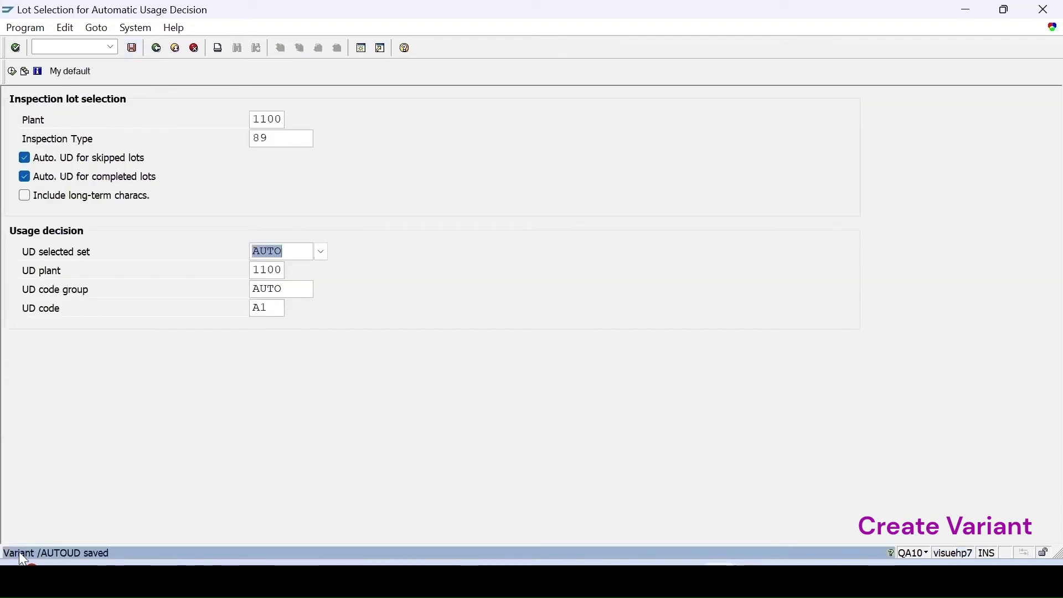
click(30, 553)
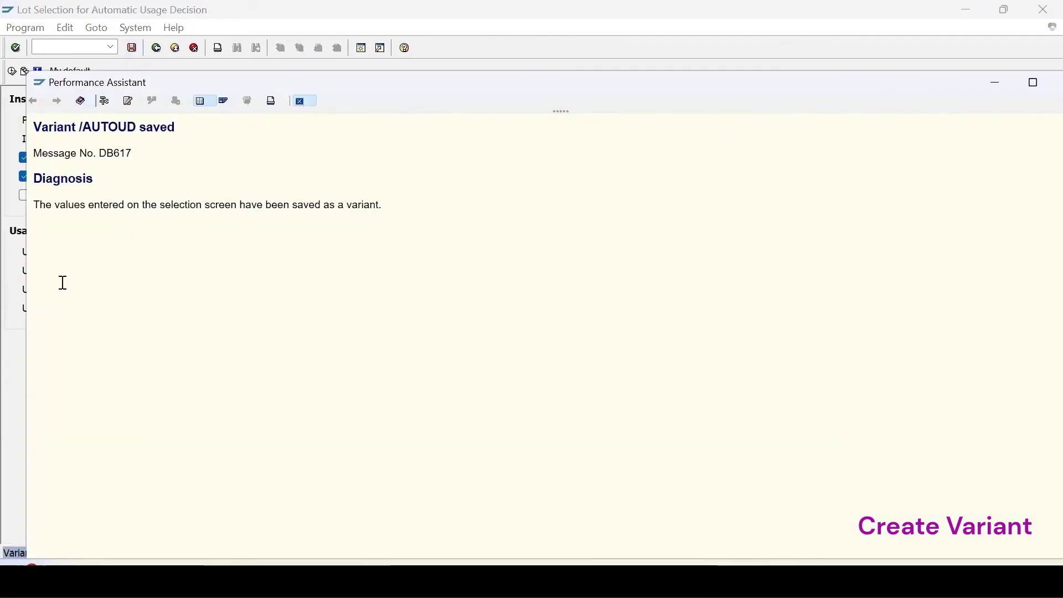
Step: Close the save message's details and load the saved /AUTOUD variant into the lot selection
key(Escape)
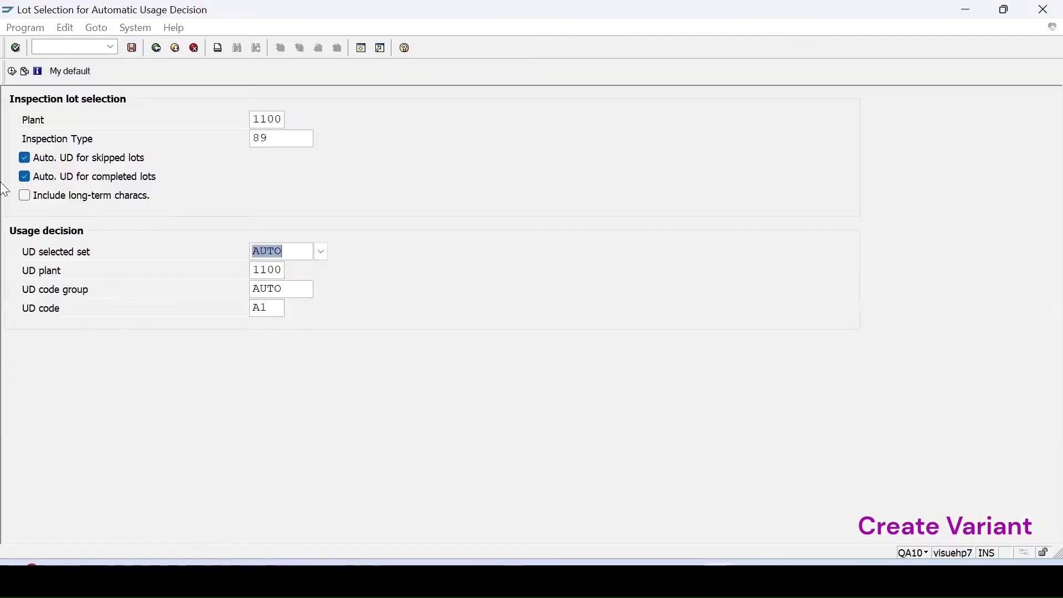
click(25, 71)
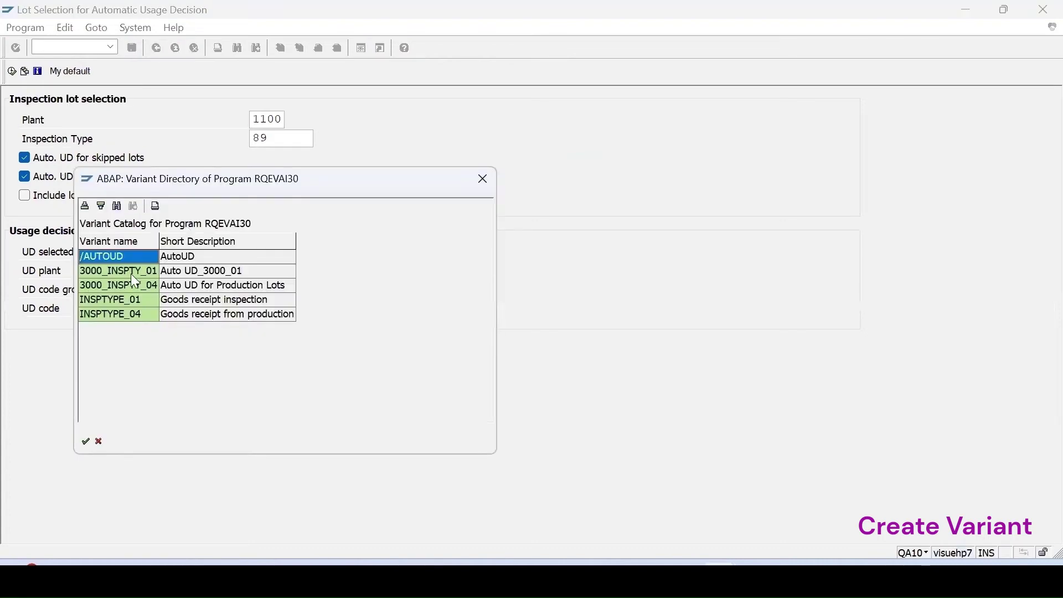
double_click(176, 256)
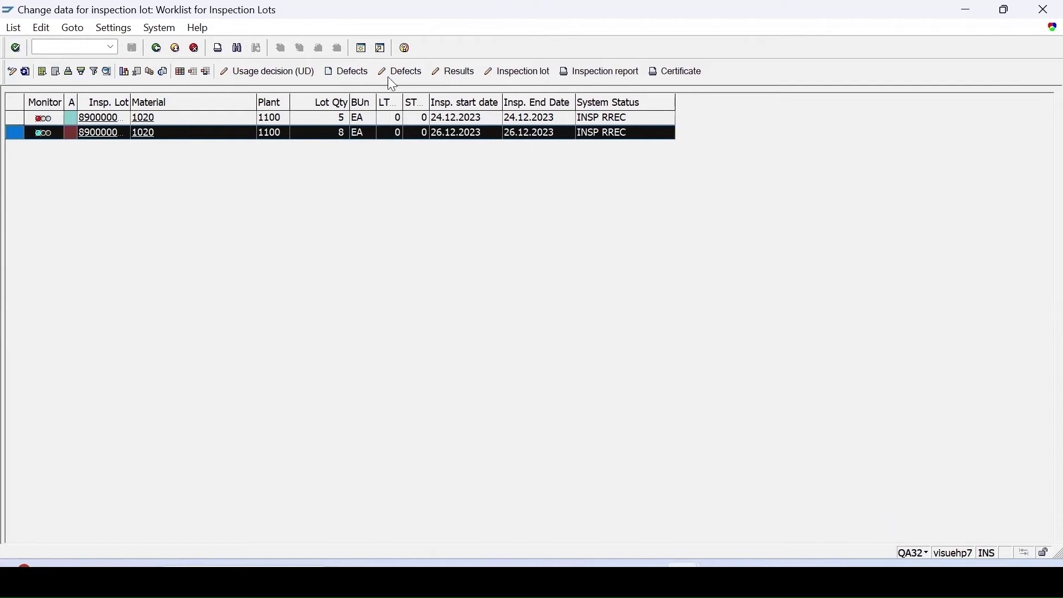
Step: Open the usage decision for the 8 EA lot and display the UD codes under group 01 Goods receipt
click(288, 74)
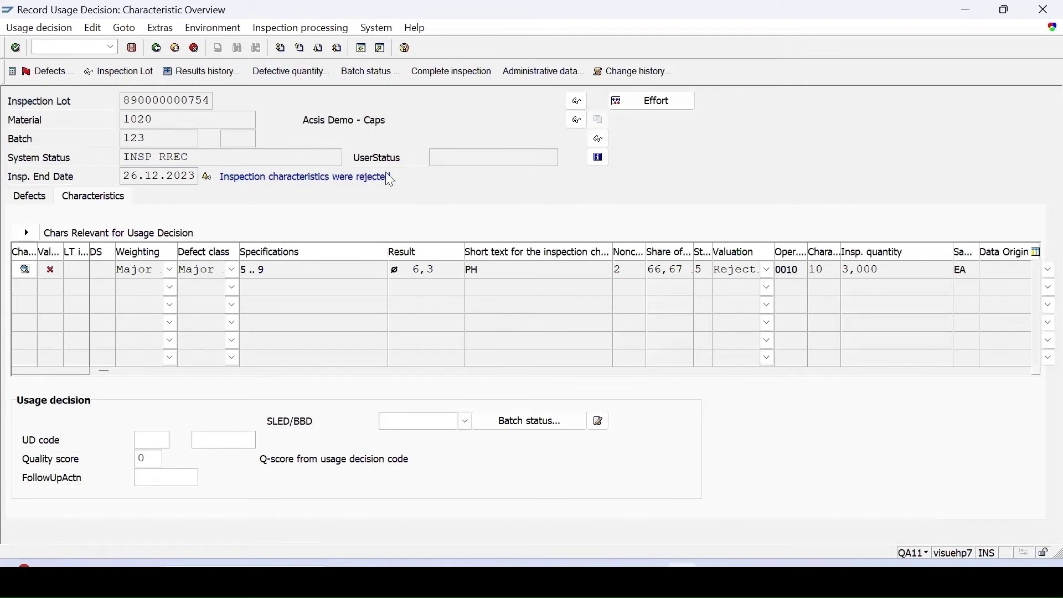
click(148, 437)
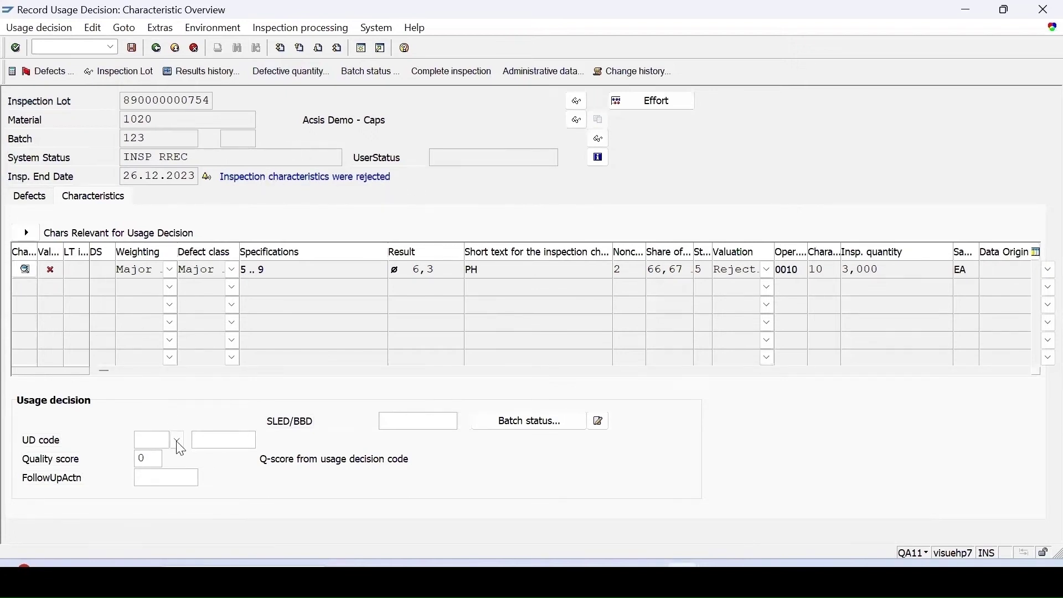
key(F4)
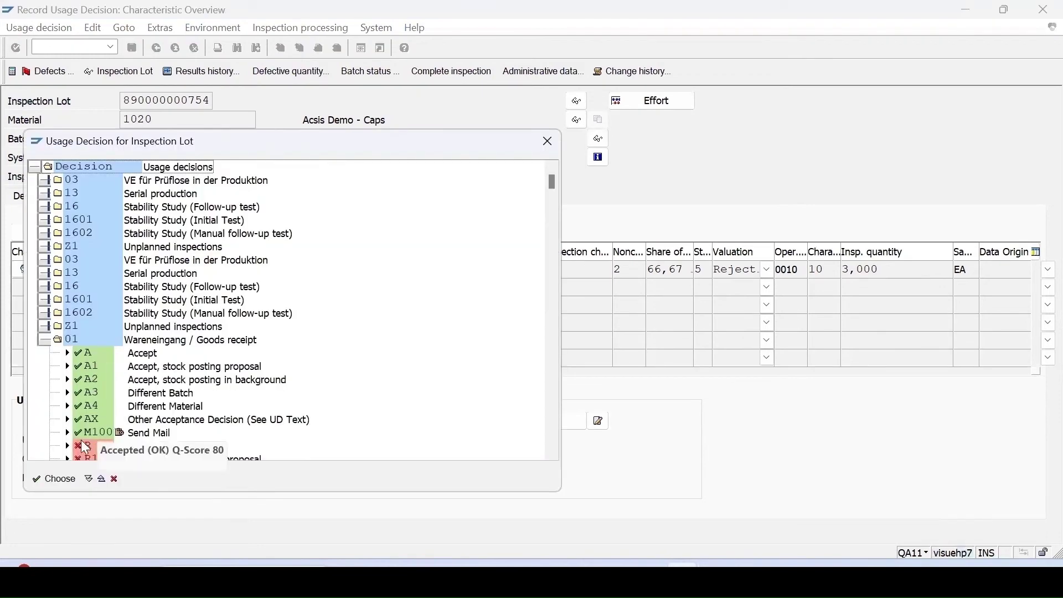
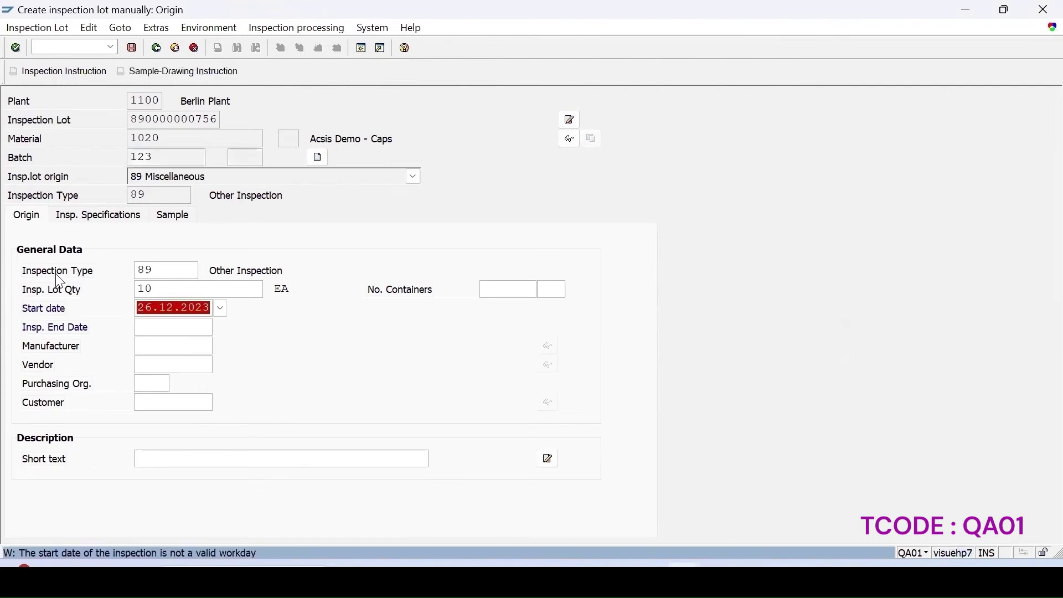
Step: Save the new 10 EA inspection lot for material 1020 and list the plant 1100 lots without a usage decision in QA32
key(Return)
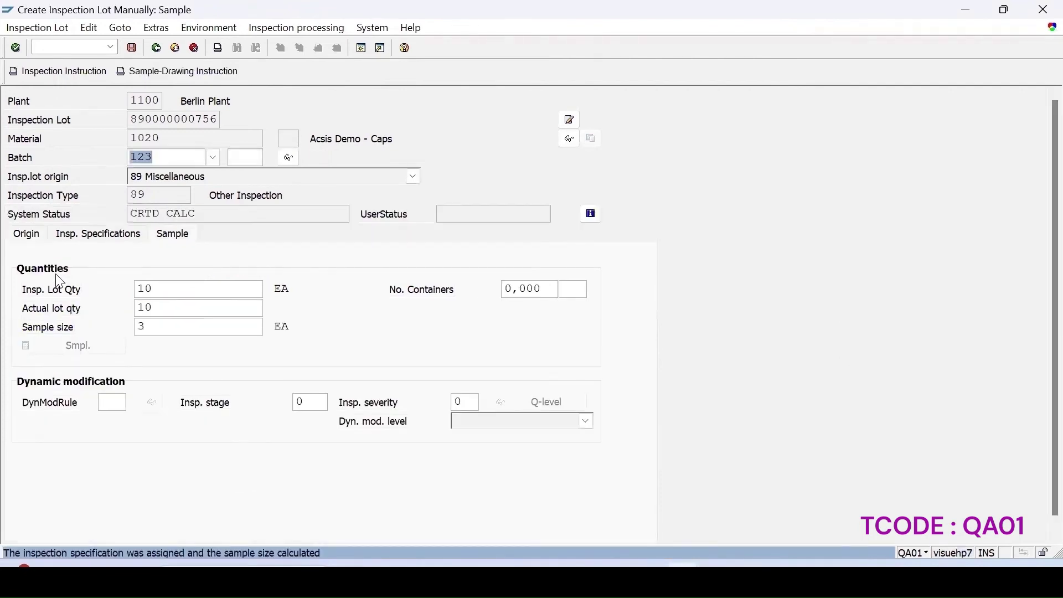
click(133, 48)
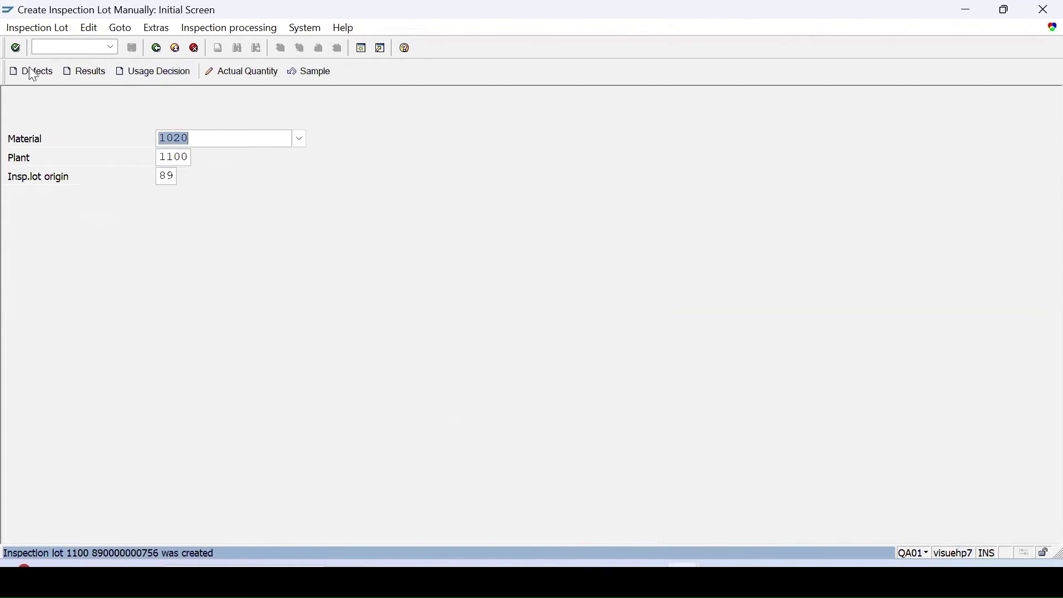
click(55, 48)
text(/nqa32)
key(Return)
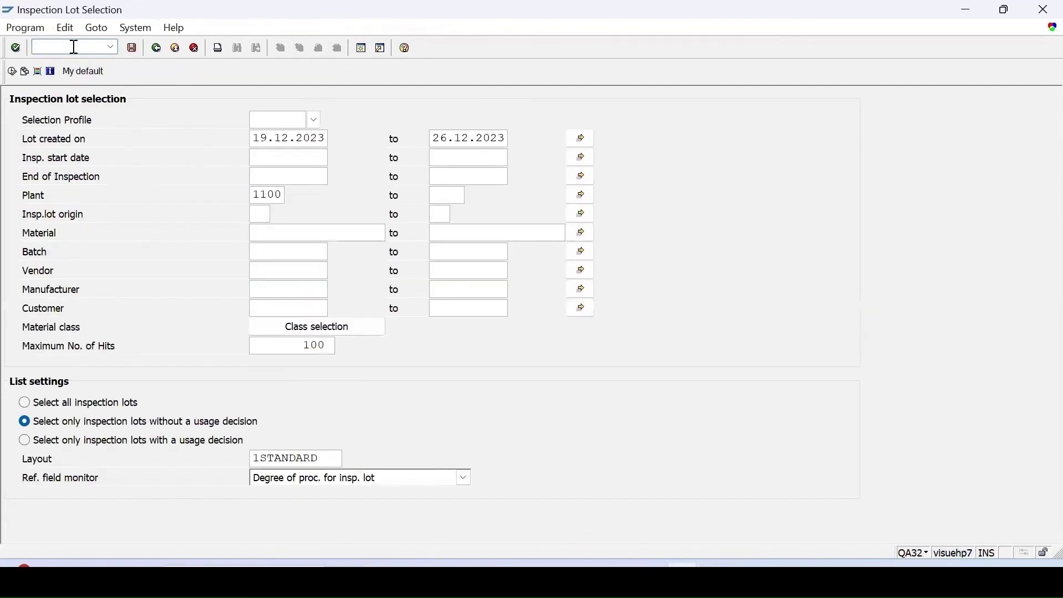
click(11, 70)
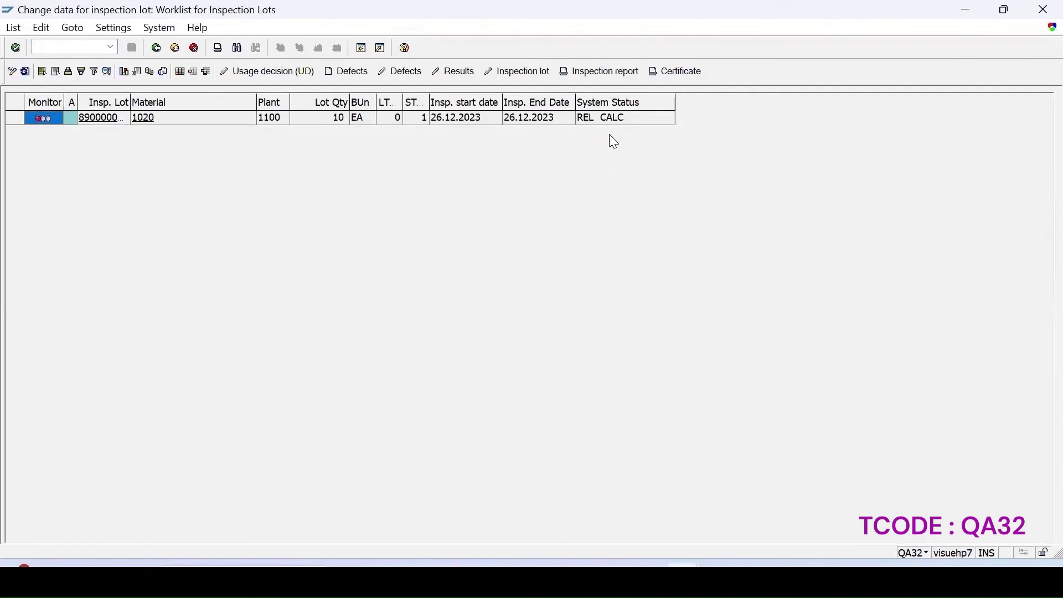
Step: Open the usage decision for the 10 EA lot and force inspection completion with its required characteristic still open
click(14, 118)
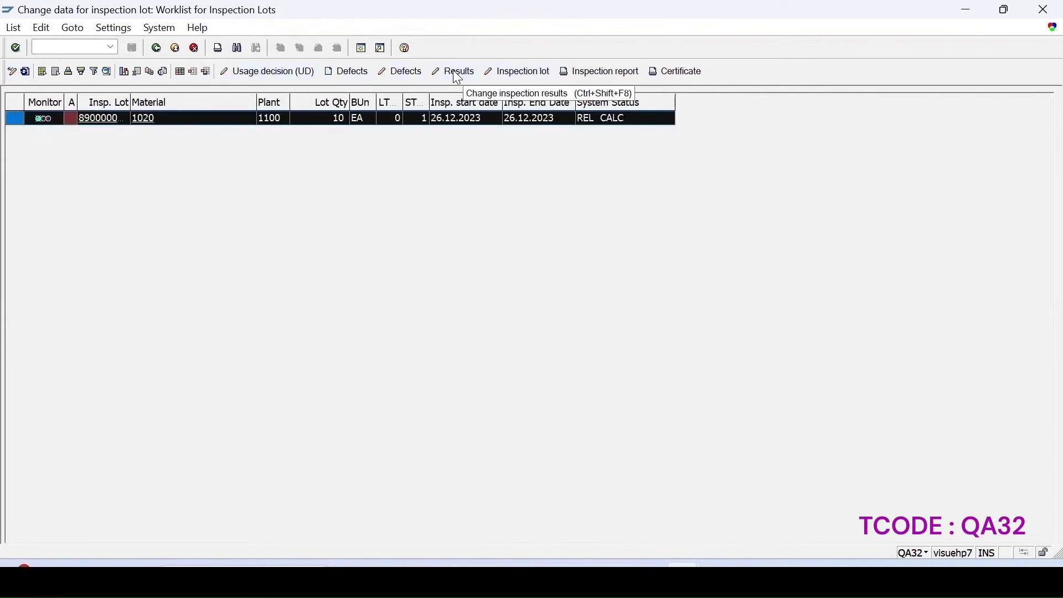
click(265, 72)
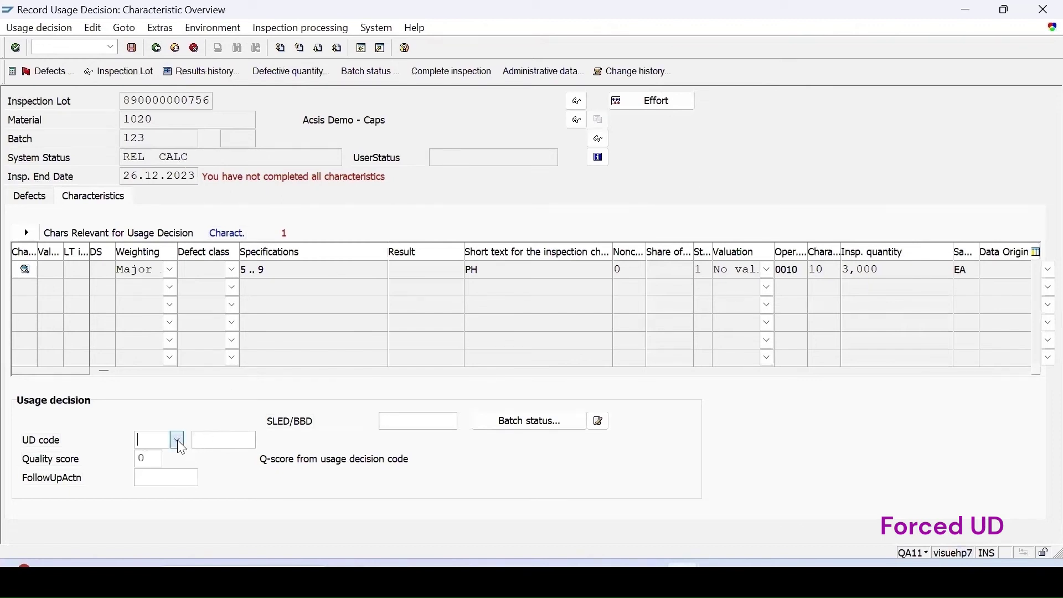
click(451, 71)
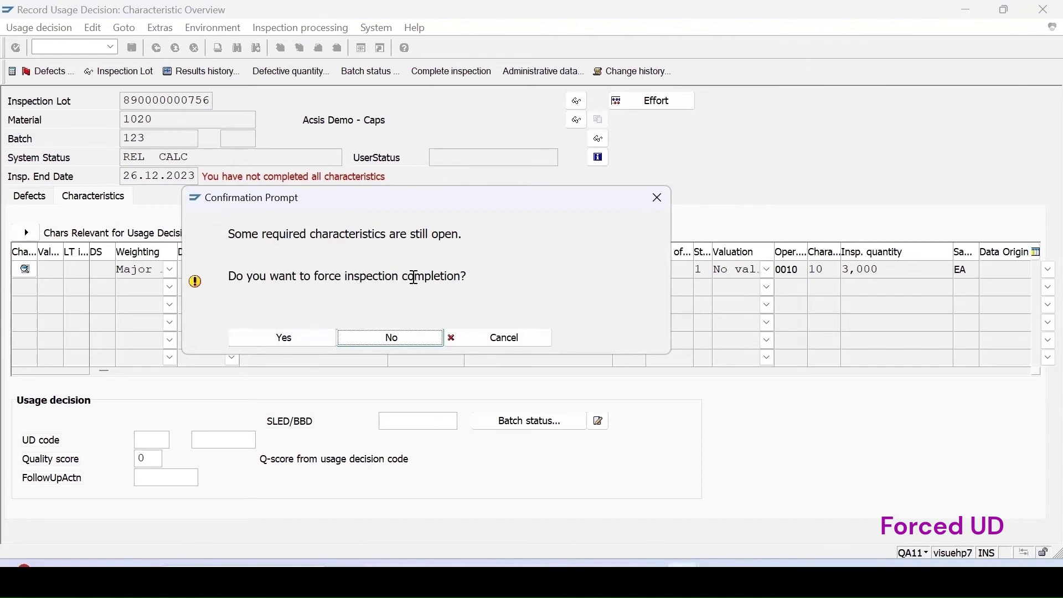
click(279, 344)
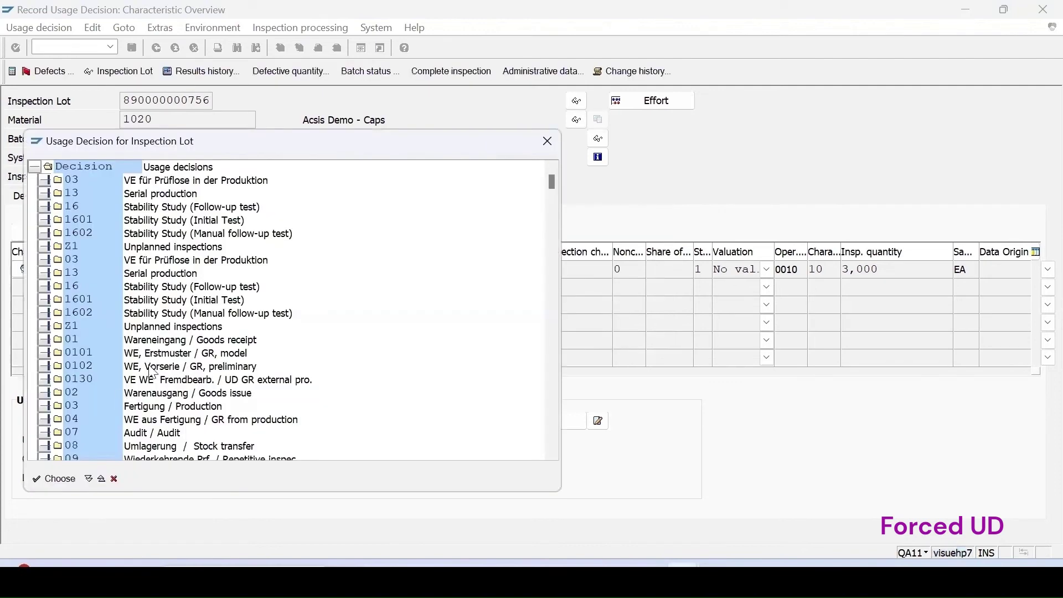
Step: Save the usage decision with code A (Accept) from code group 01 and refresh the worklist
click(43, 339)
double_click(88, 351)
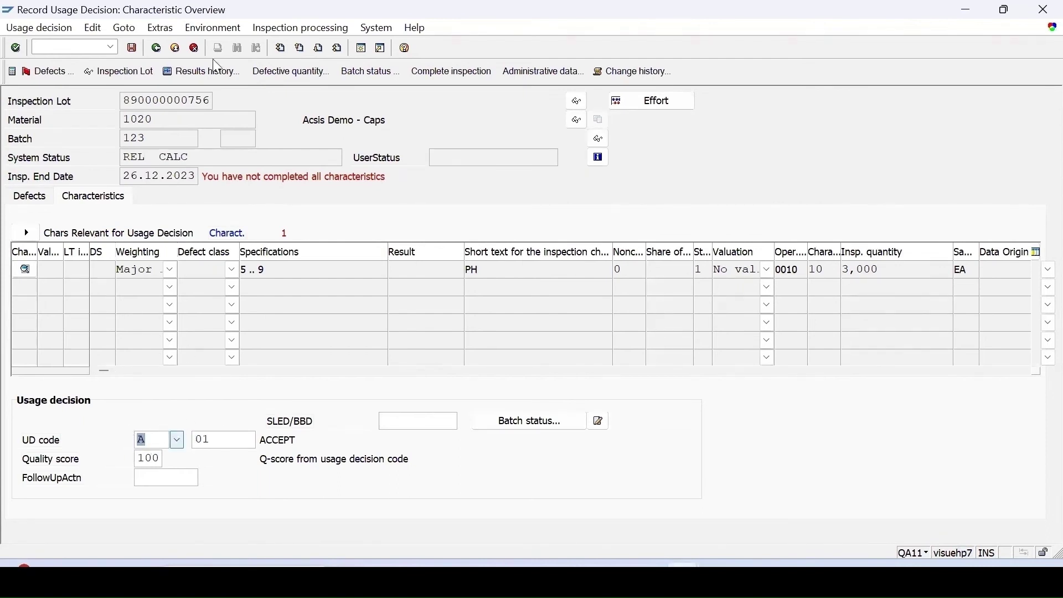
click(133, 48)
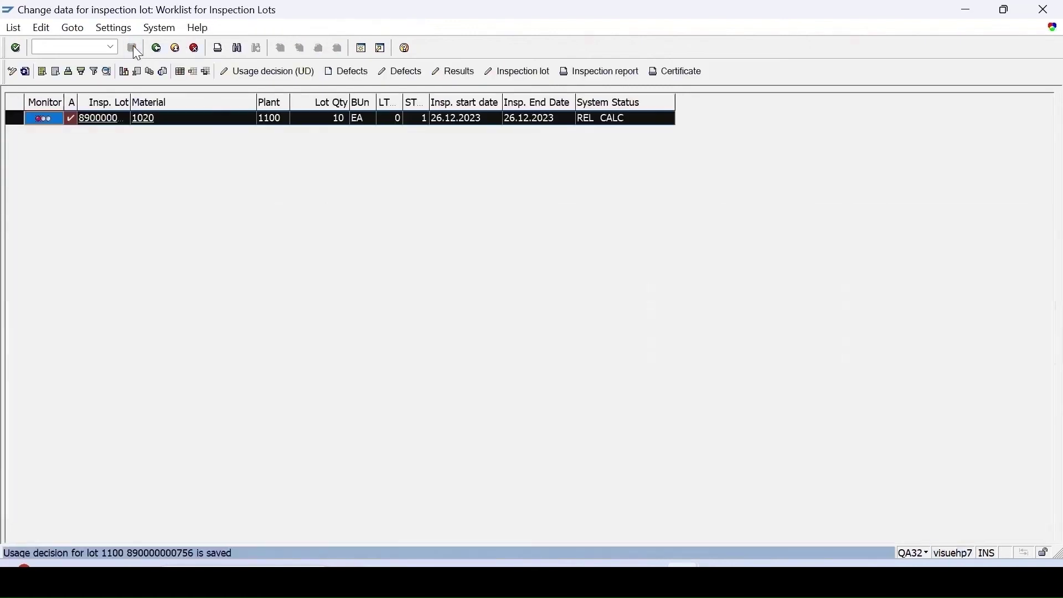
click(26, 71)
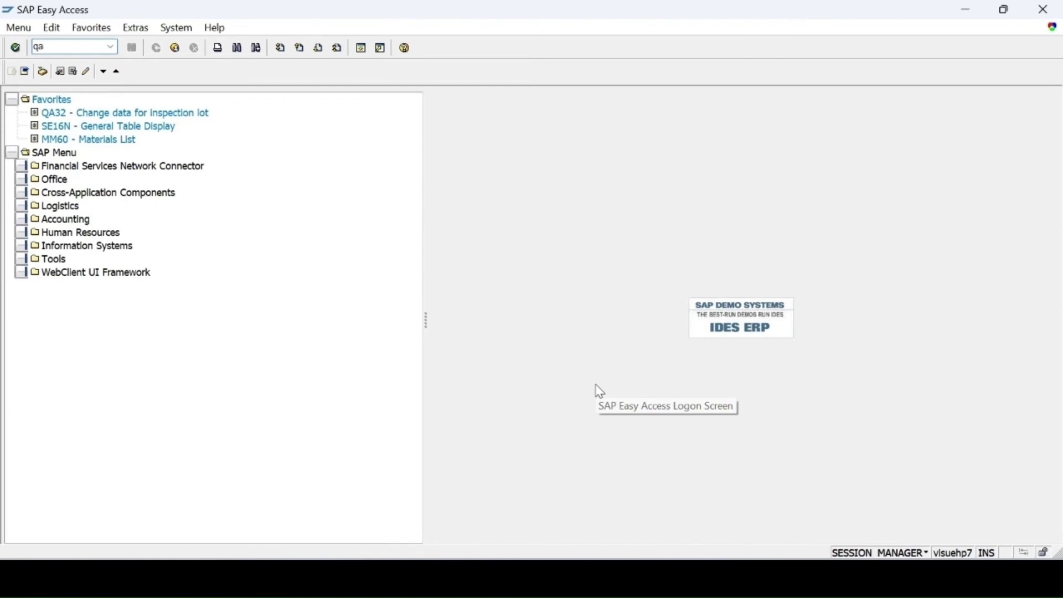
Step: Start a manual inspection lot in QA01 for material 1020, plant 1100 and lot origin 89
text(1)
key(Return)
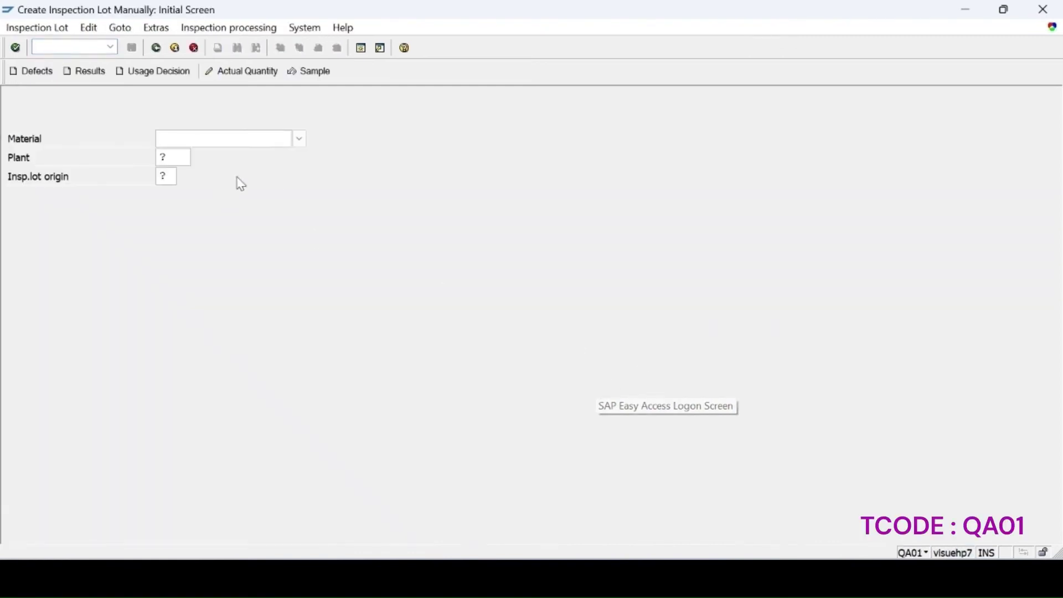
text(1020)
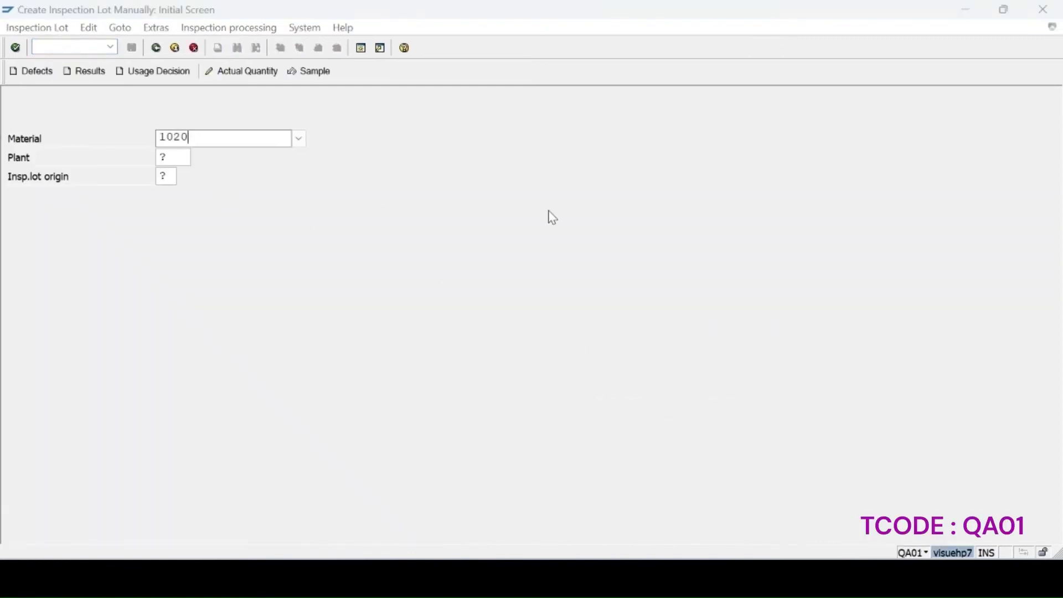
click(187, 170)
key(Tab)
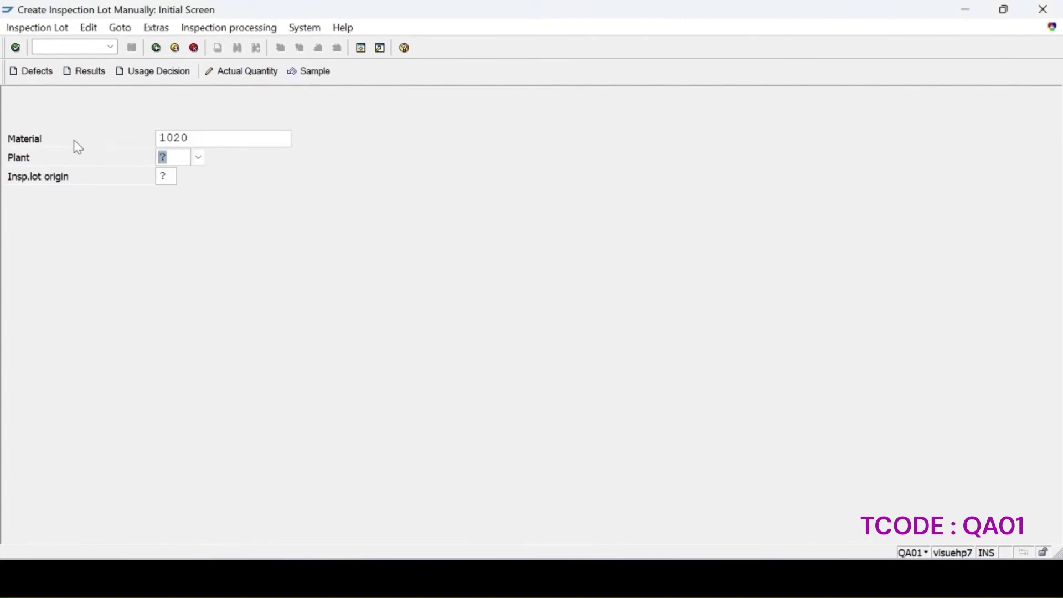
text(1100)
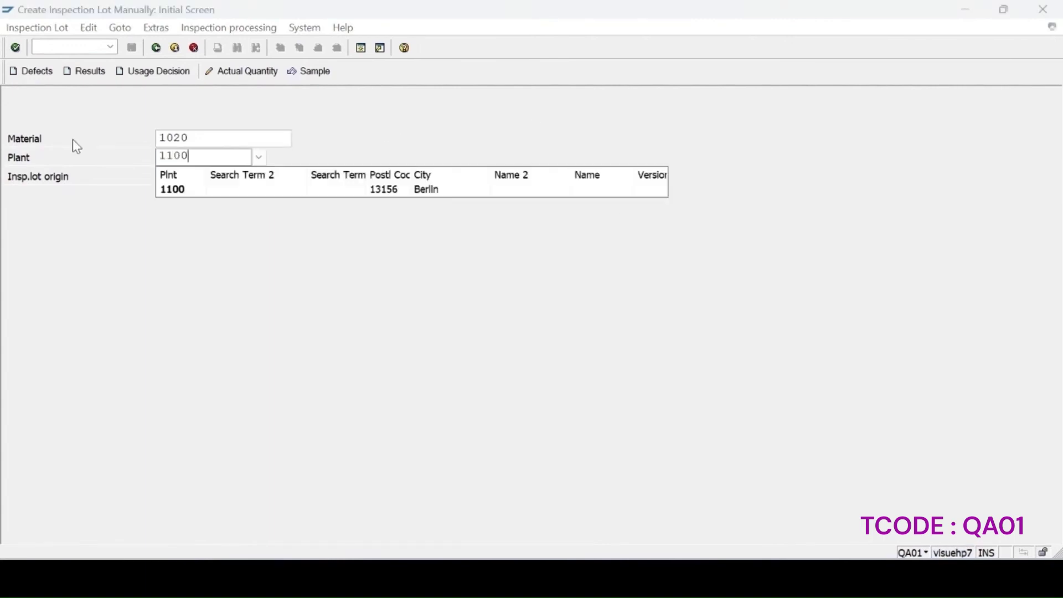
key(Down)
key(Tab)
text(89)
key(Return)
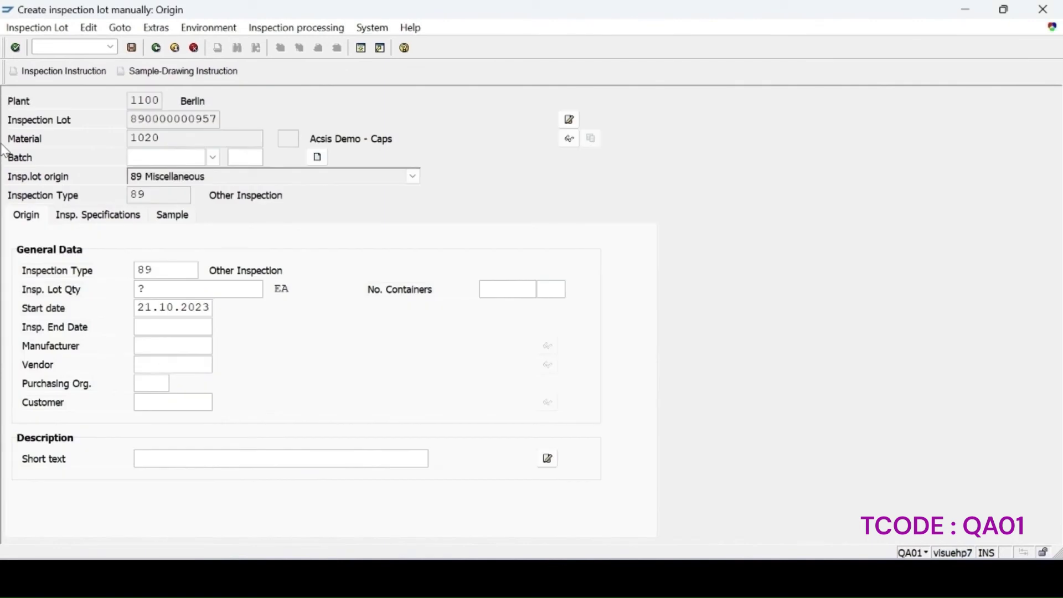
Step: Create the lot with batch 123, quantity 25 EA and the task list for usage 5, calculating its sample before saving
text(123)
key(Return)
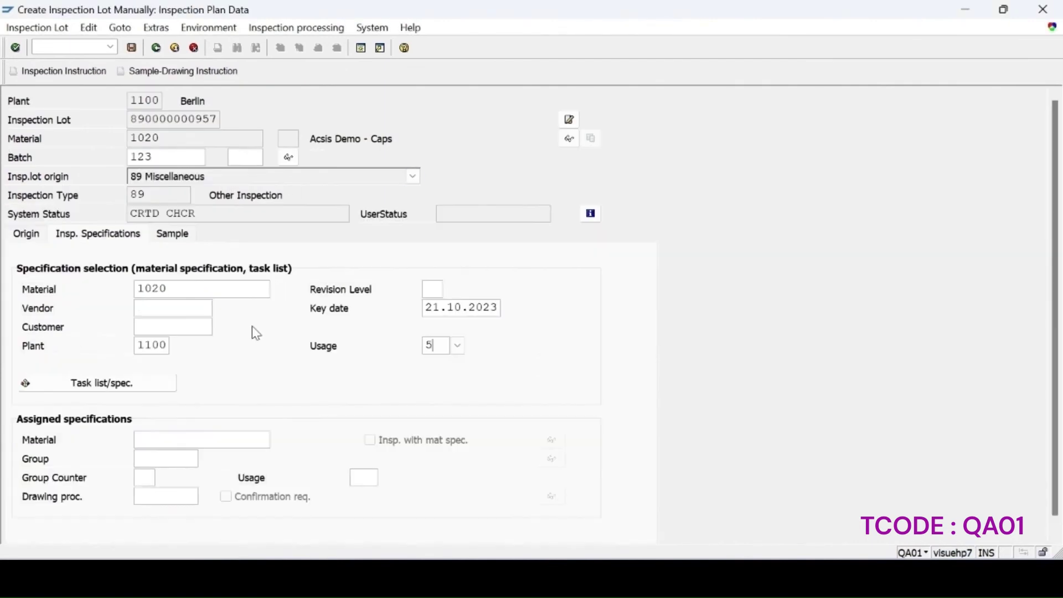
click(140, 383)
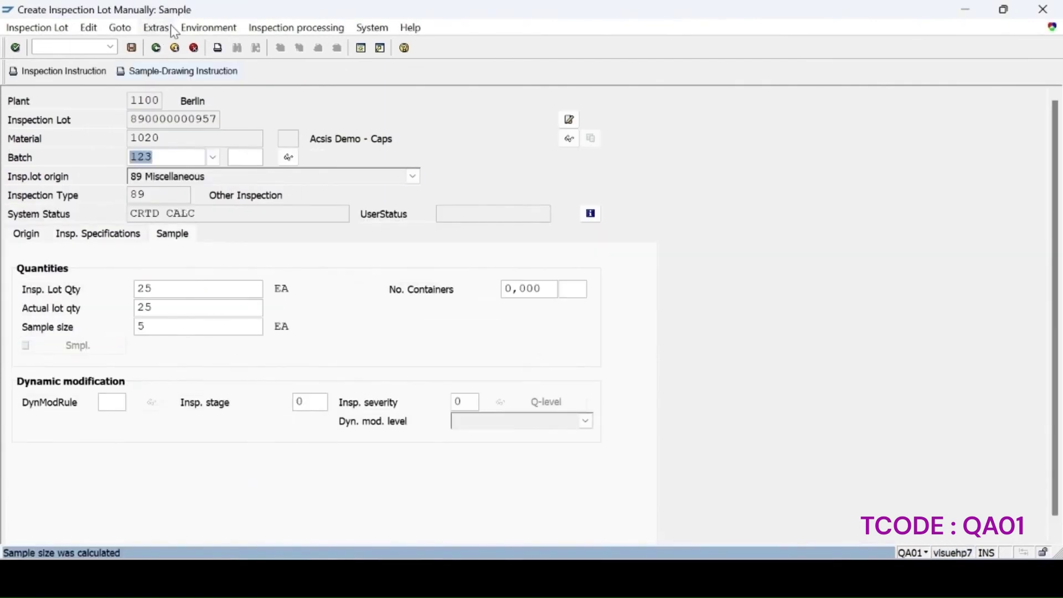
click(132, 48)
Step: Create a second inspection lot for the same material with batch 123 and quantity 10 EA, calculating its sample before saving
key(Return)
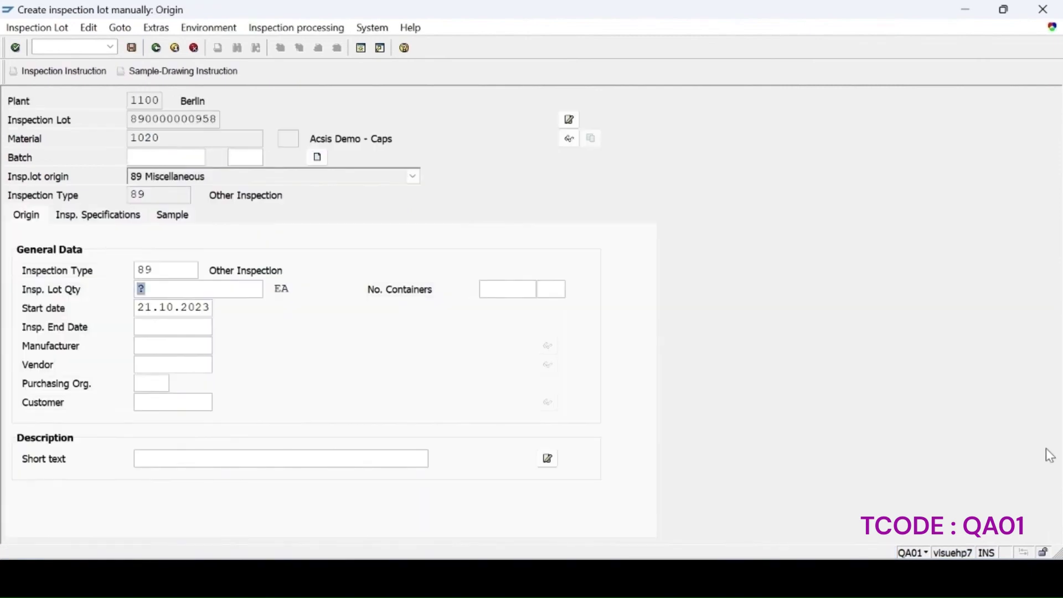
text(123)
key(Return)
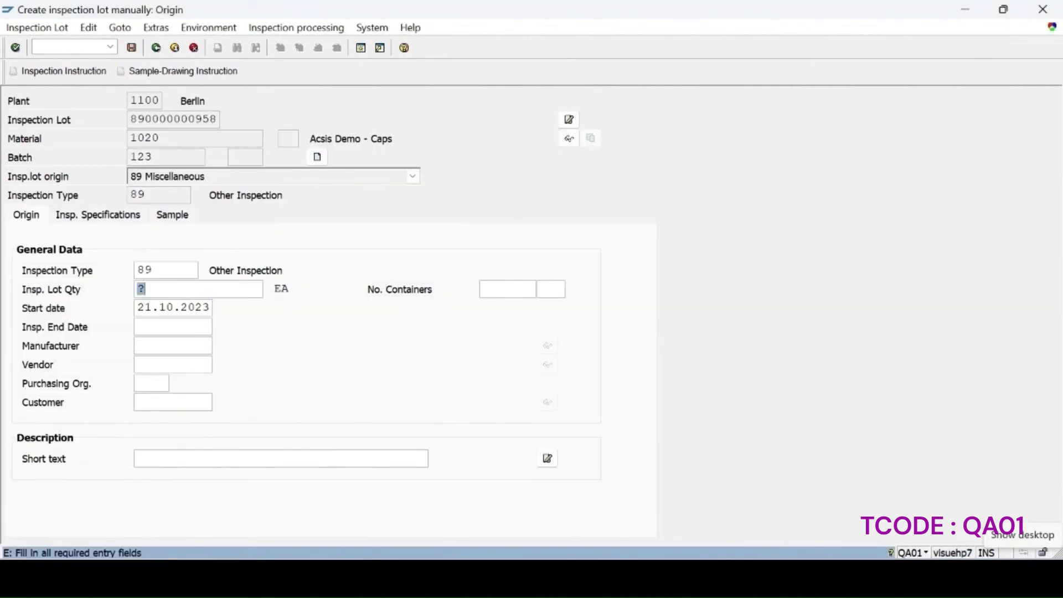
text(10)
key(Return)
key(Return)
click(171, 235)
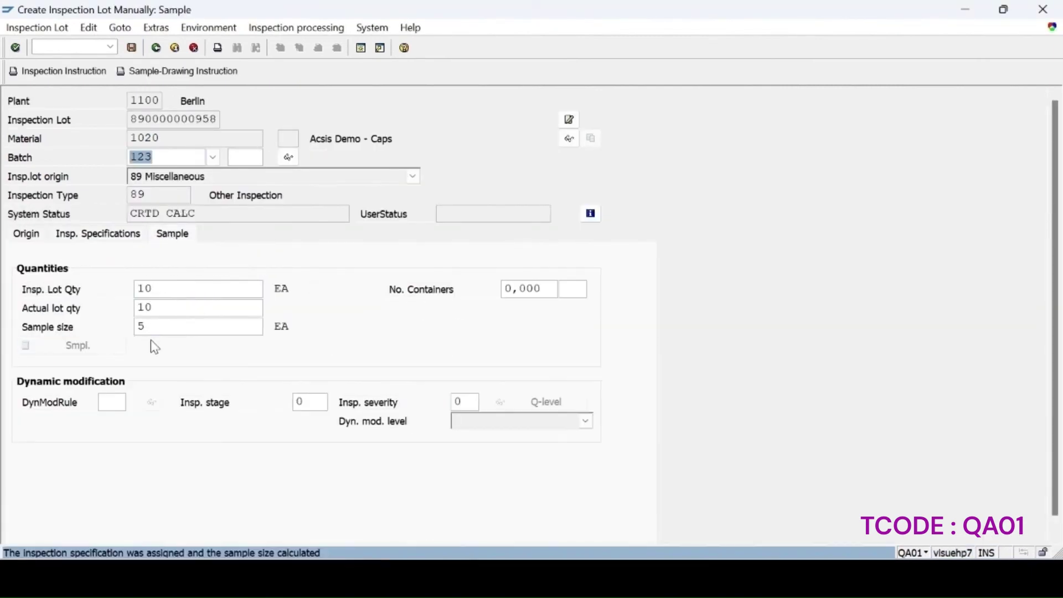
click(131, 47)
Step: Create a third inspection lot for batch 123 with quantity 6 EA, calculating its sample before saving
key(Return)
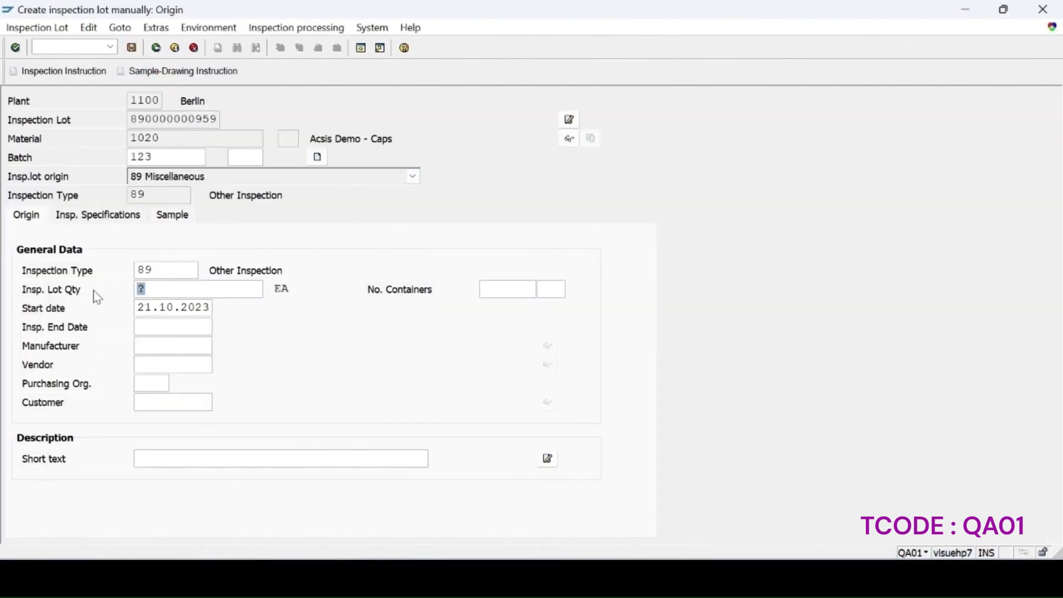
text(6)
key(Return)
key(Return)
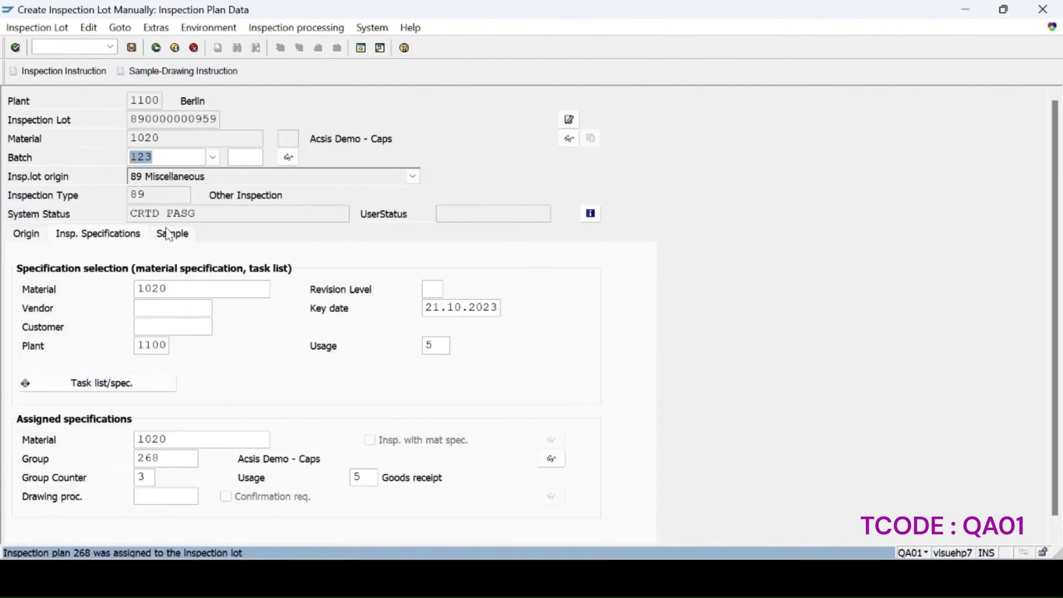
click(171, 233)
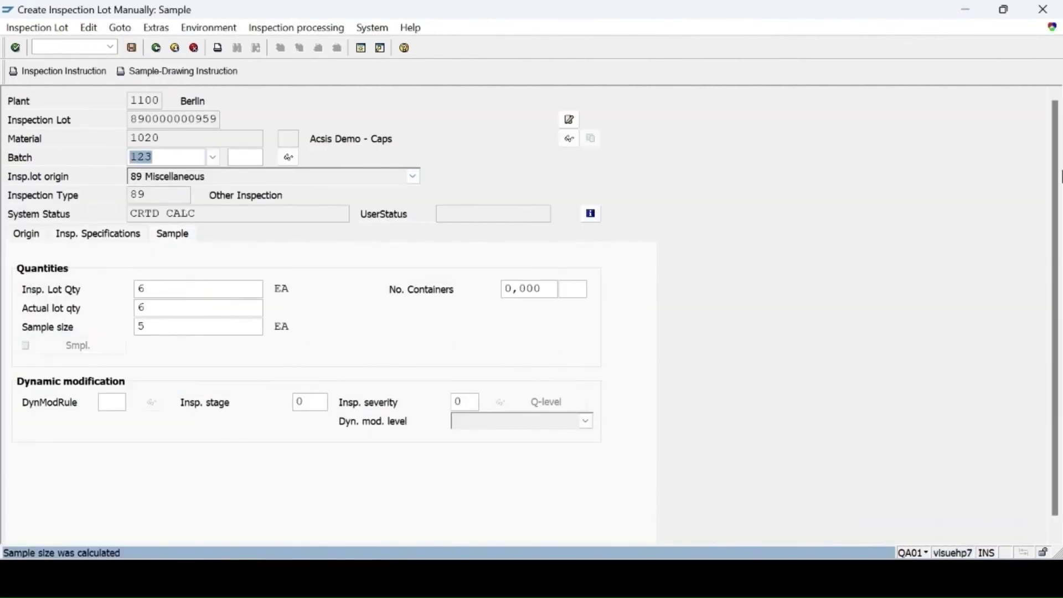
click(131, 48)
Step: Switch to QA32 and list the plant 1100 inspection lots without a usage decision
click(111, 47)
click(67, 91)
key(Return)
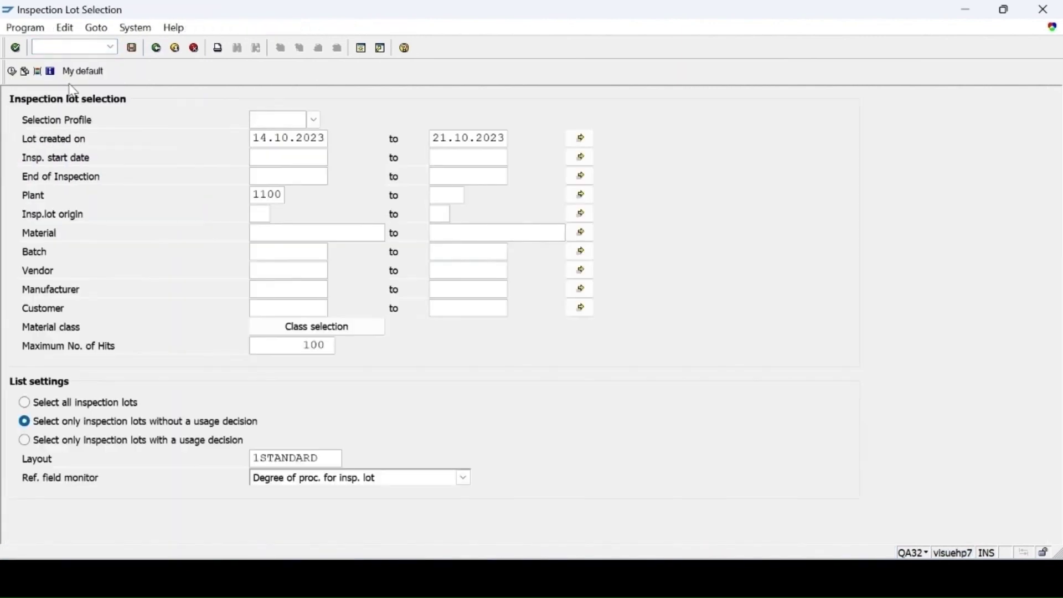
key(F8)
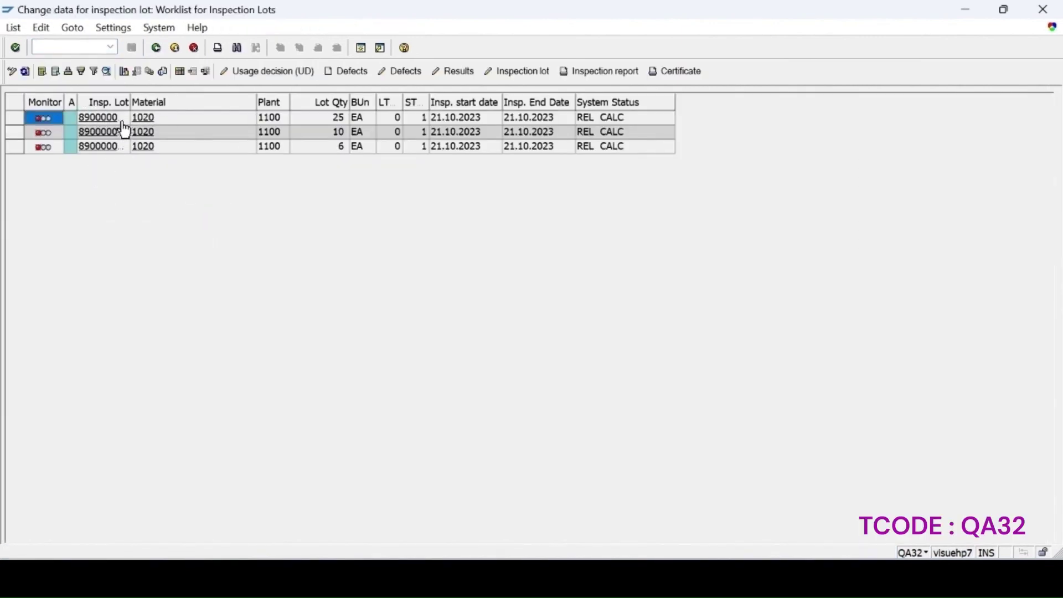
Step: Widen the Inspection Lot column to show the full lot numbers and select the 25 EA lot
drag(130, 102, 171, 104)
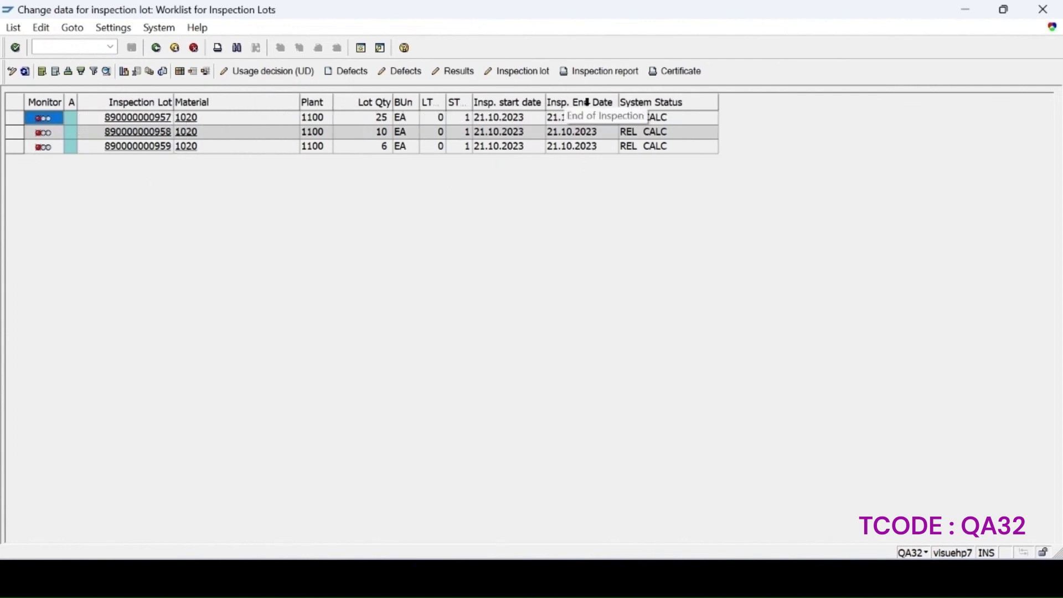
click(365, 118)
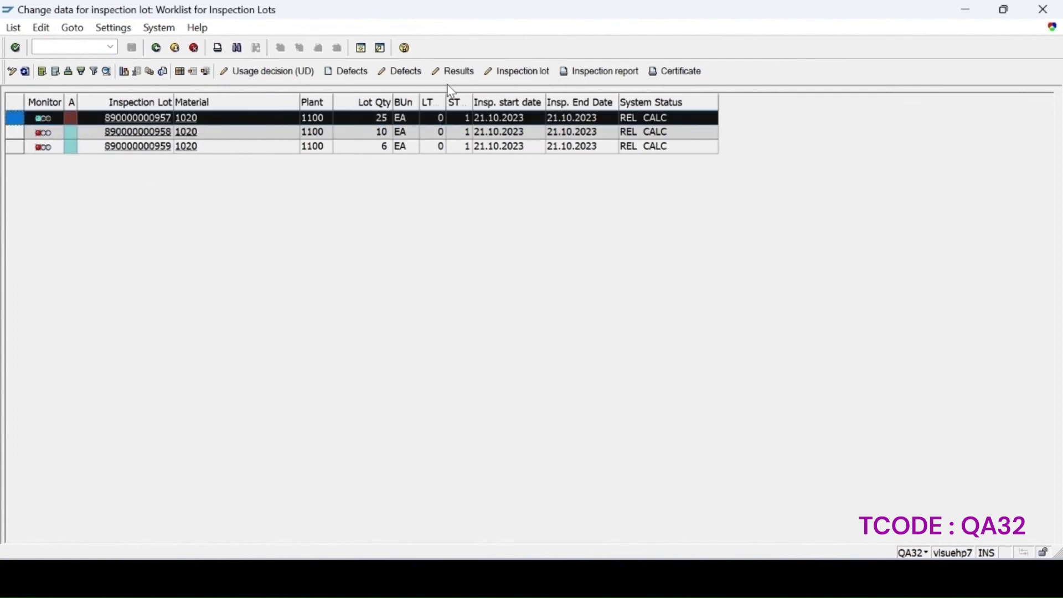
Step: Record a result of 6 for the PHTEST characteristic of the 25 EA inspection lot and save it
click(460, 72)
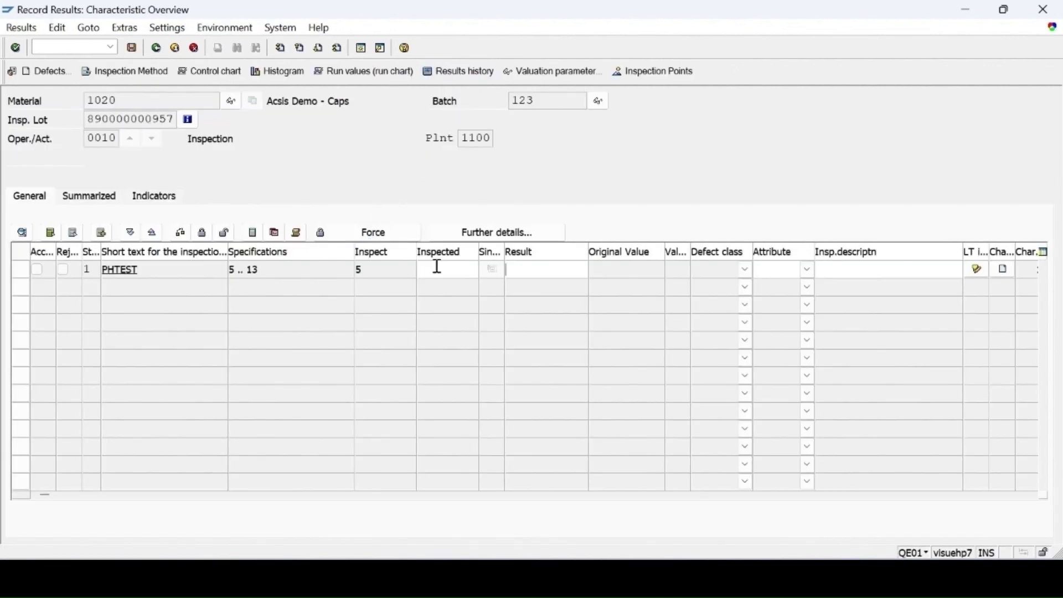
click(514, 273)
text(6)
key(Return)
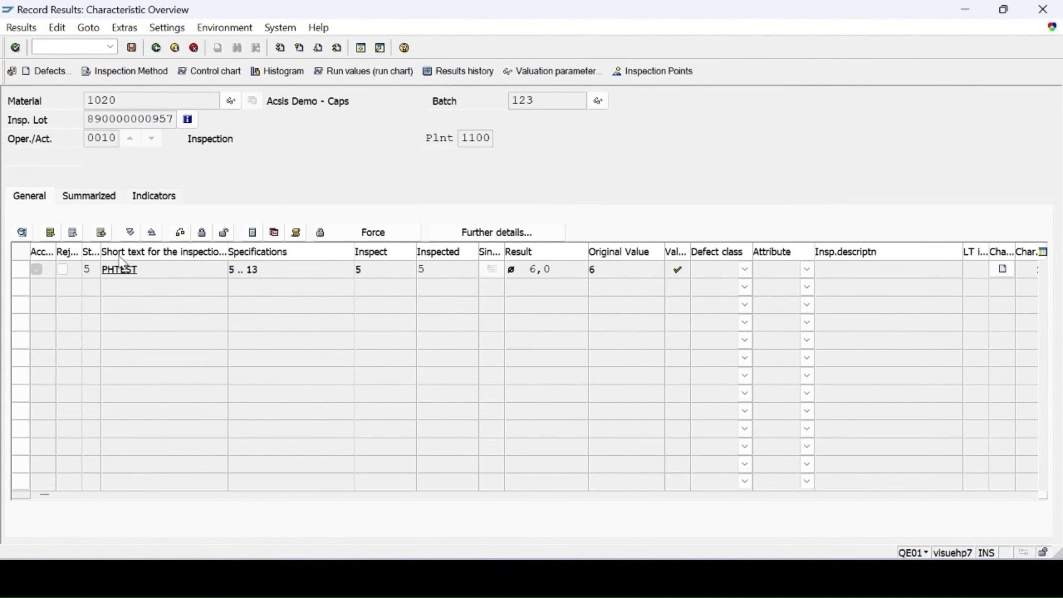
click(134, 48)
Step: Record a PHTEST result of 6 for the 10 EA inspection lot and save it
click(149, 133)
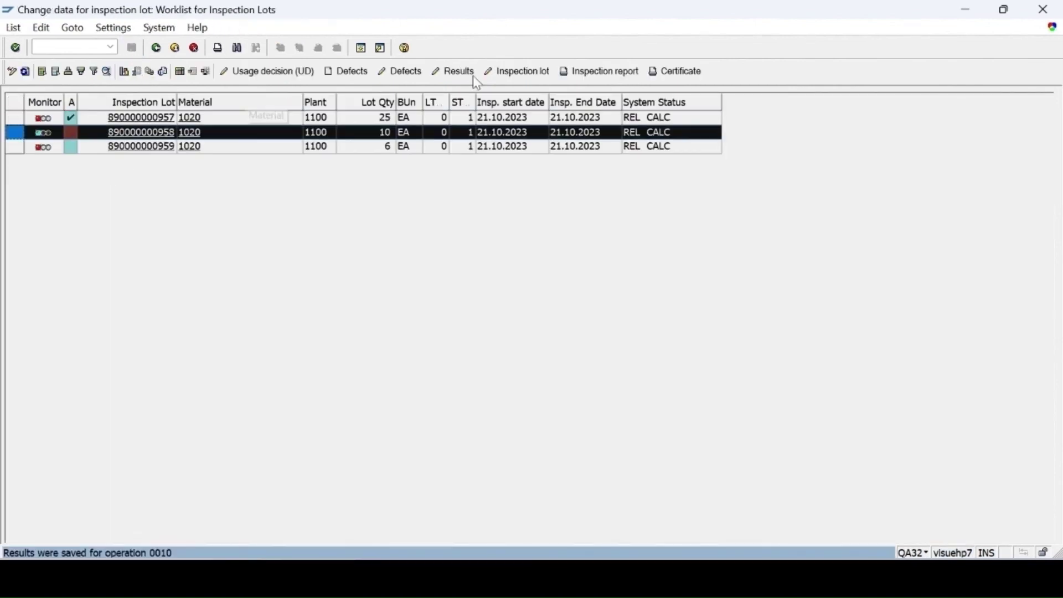
click(446, 78)
text(6)
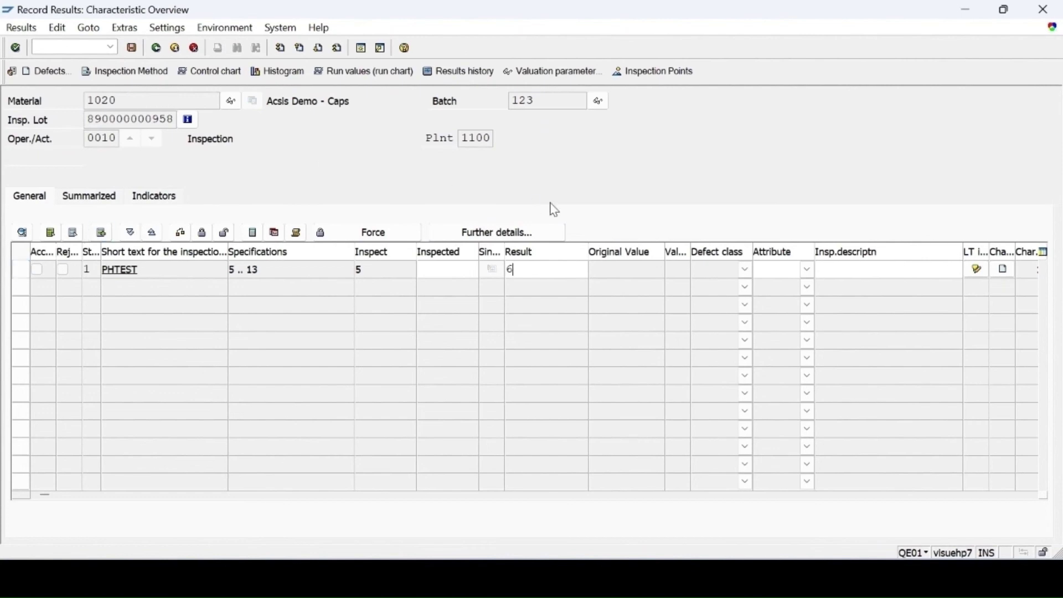
key(Return)
click(131, 48)
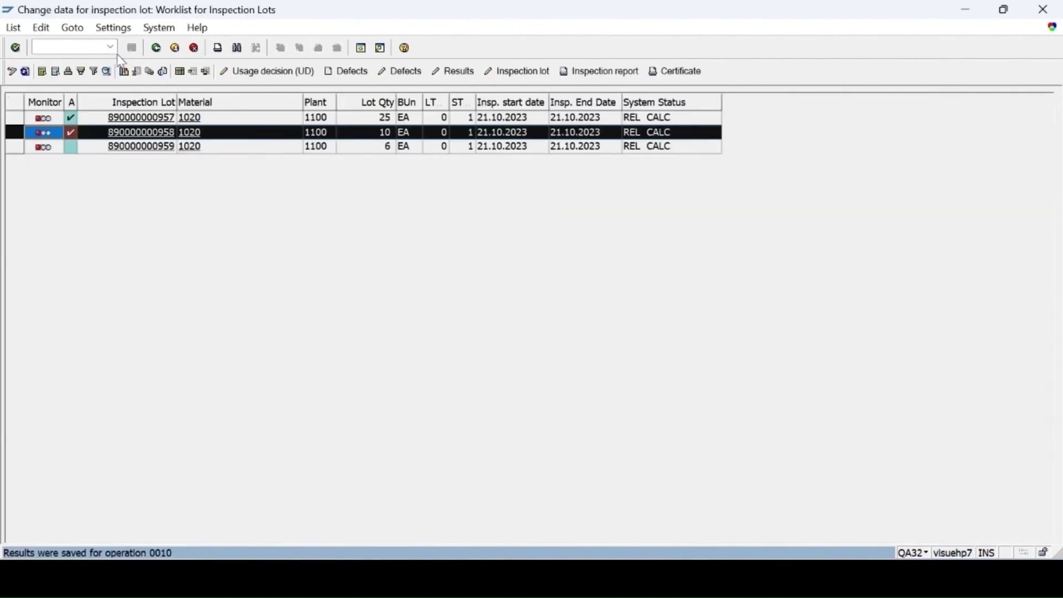
Step: Record and save a PHTEST result of 7 for the 6 EA inspection lot, and refresh the worklist
click(141, 147)
click(446, 75)
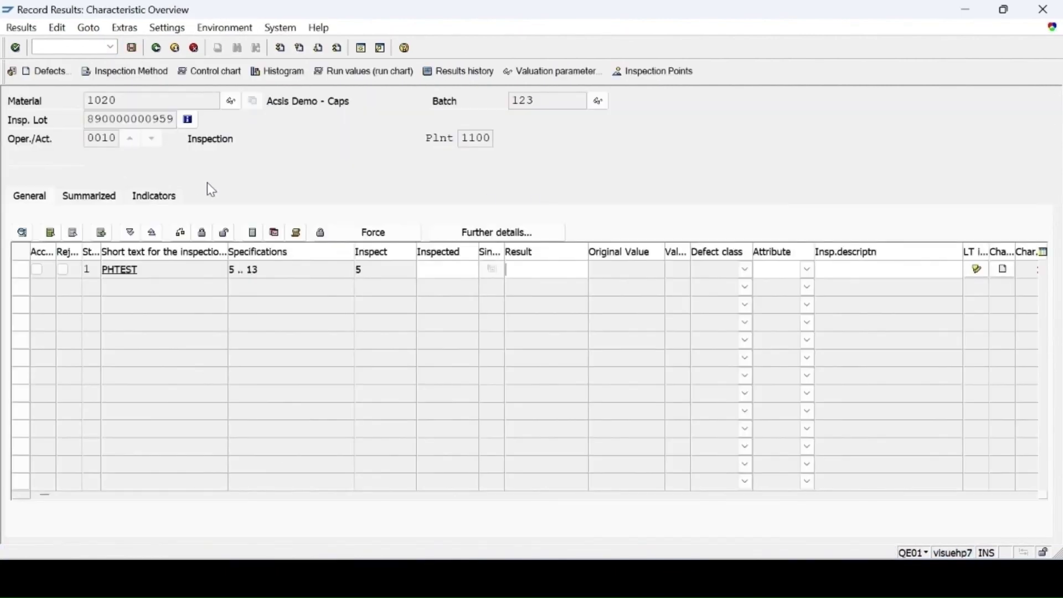
text(7)
key(Return)
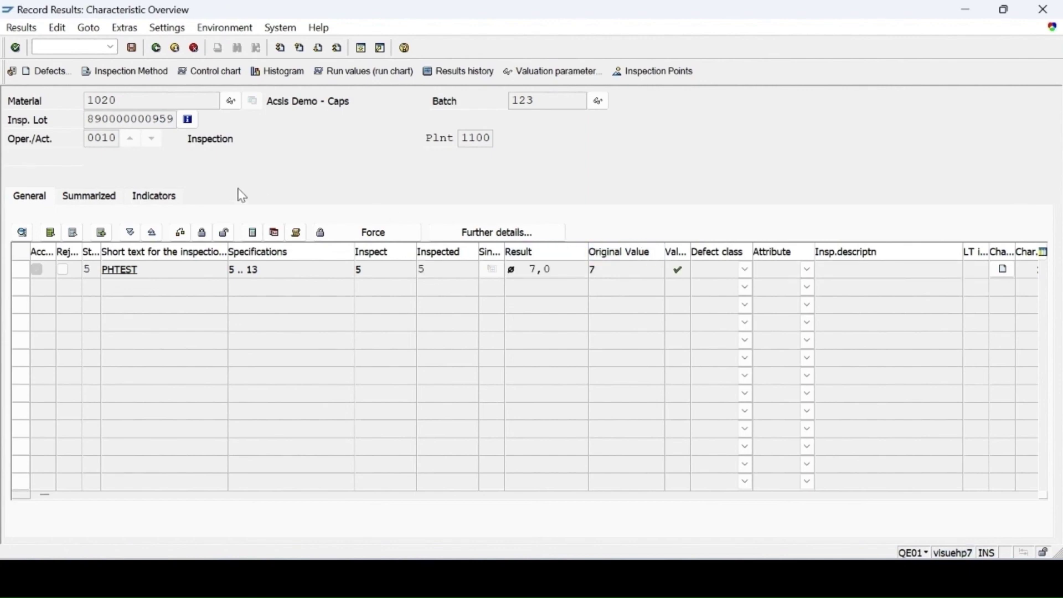
click(132, 48)
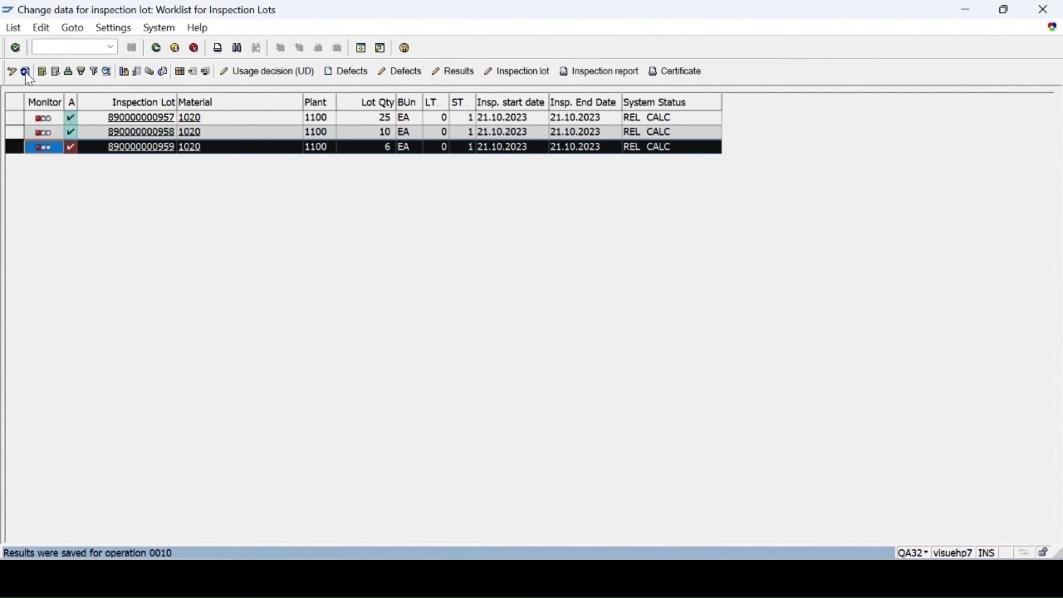
click(26, 73)
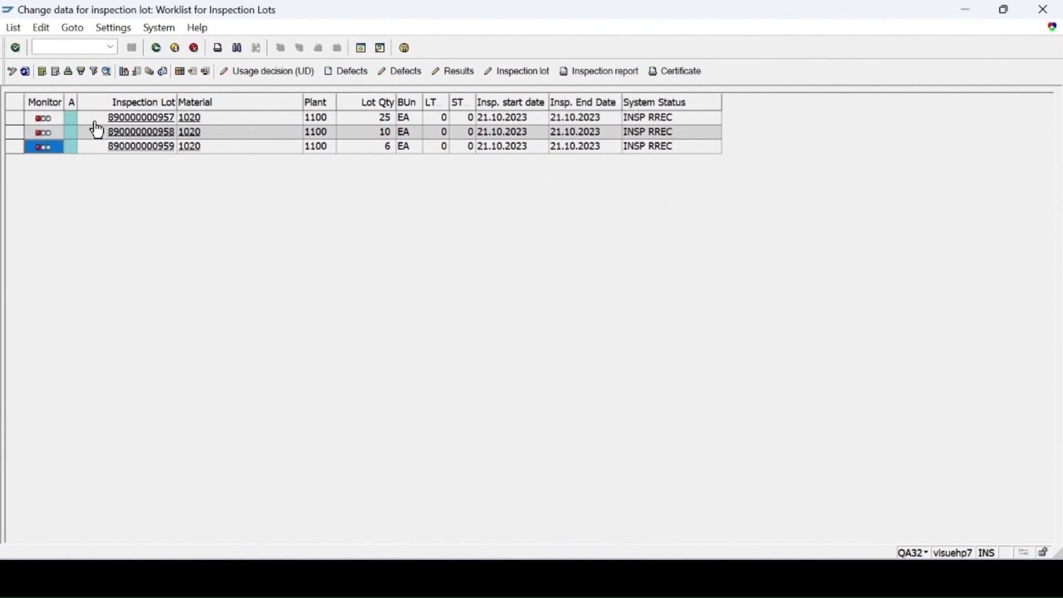
Step: Open QA16 in a new session and set the inspection lot selection plant to 1100
click(111, 48)
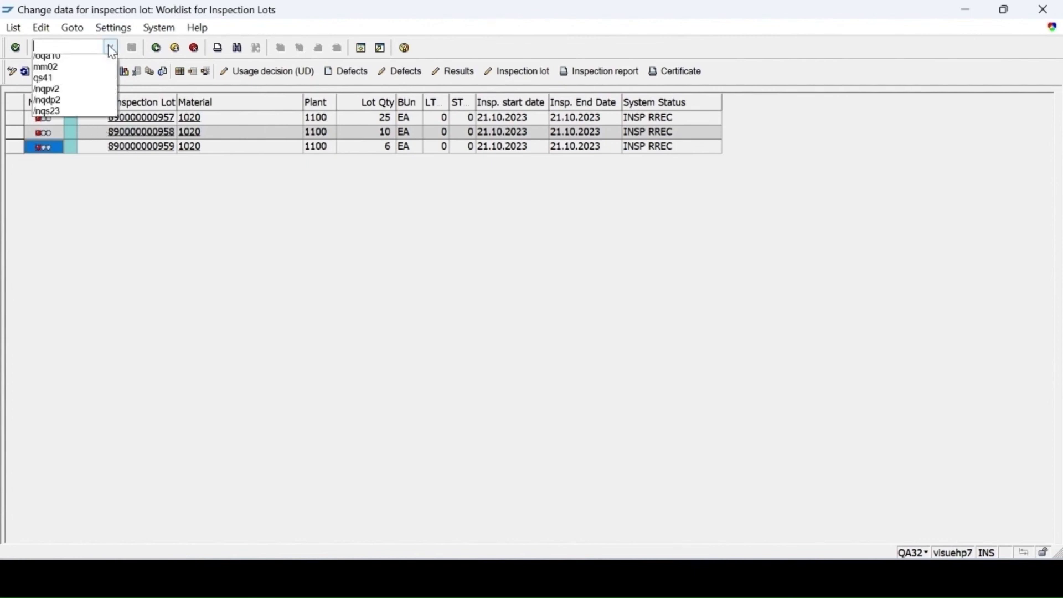
click(54, 82)
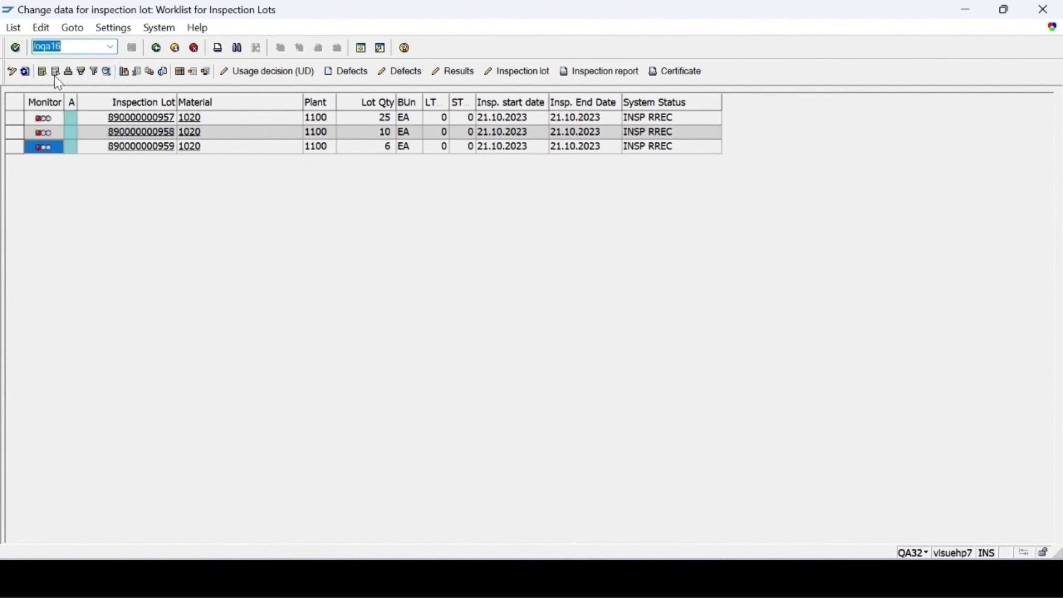
key(Return)
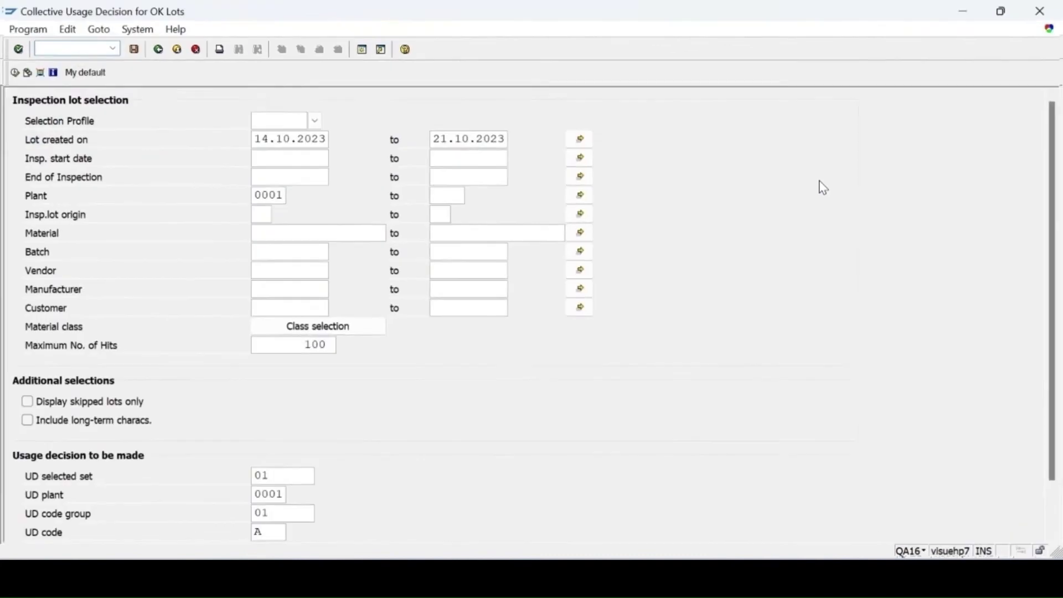
double_click(280, 194)
text(11)
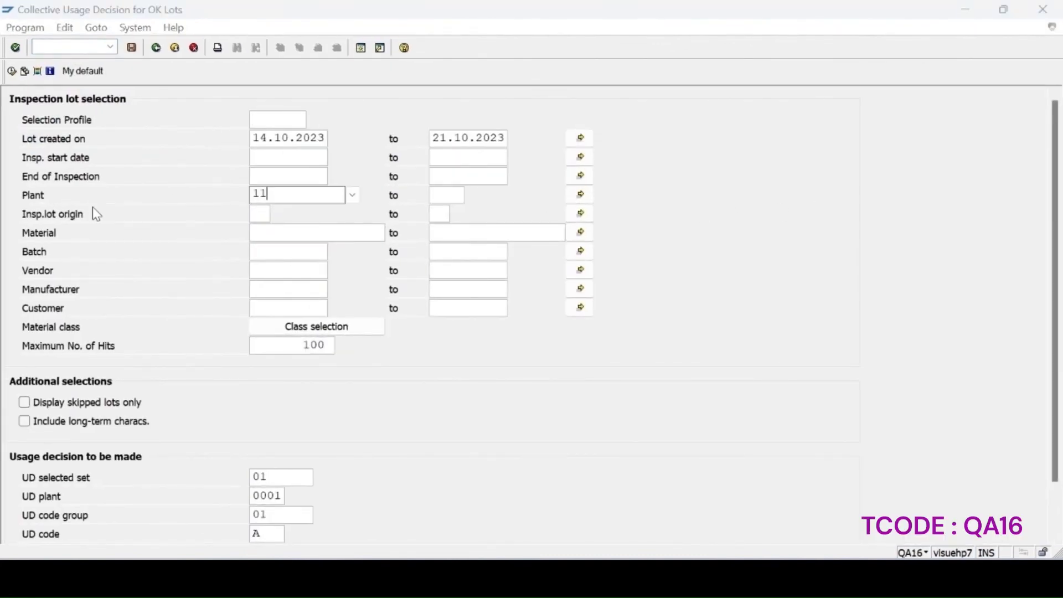
click(282, 226)
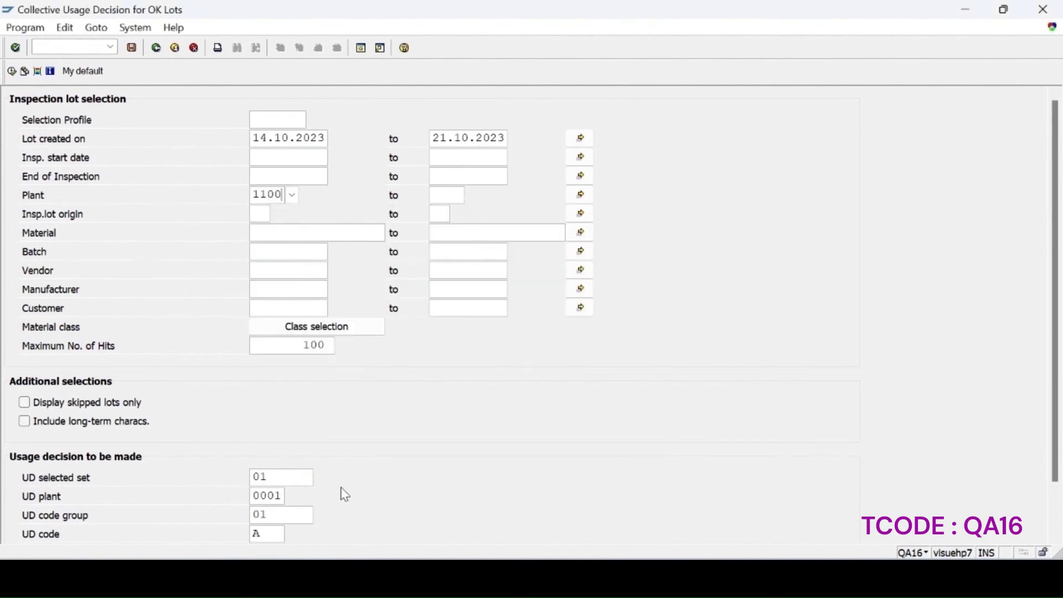
Step: Set the UD plant to 1100 for the usage decision, keeping selected set 01, code group 01 and code A
scroll(377, 473, down, 1)
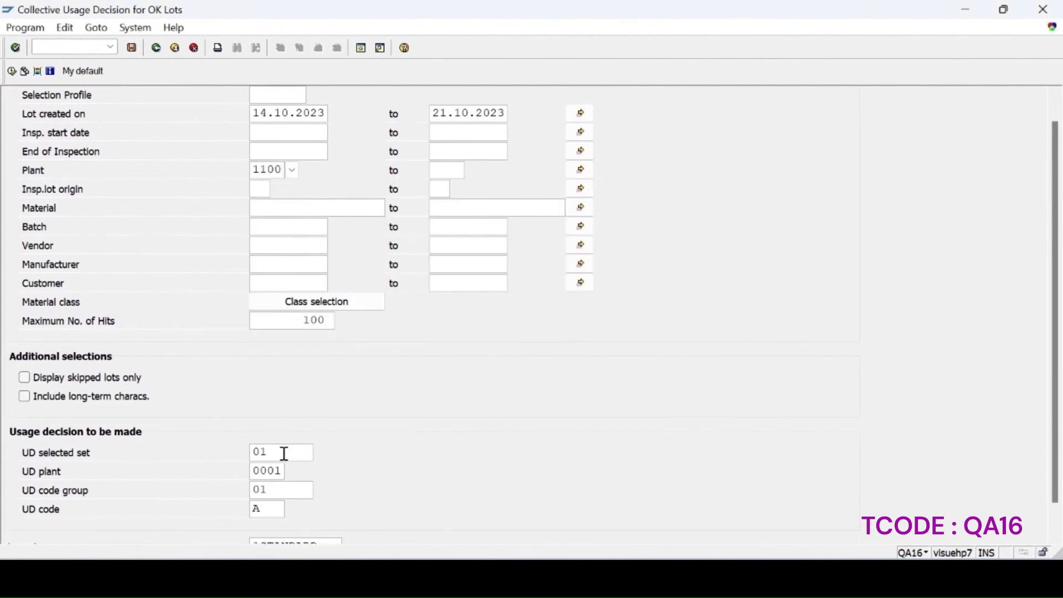
double_click(279, 471)
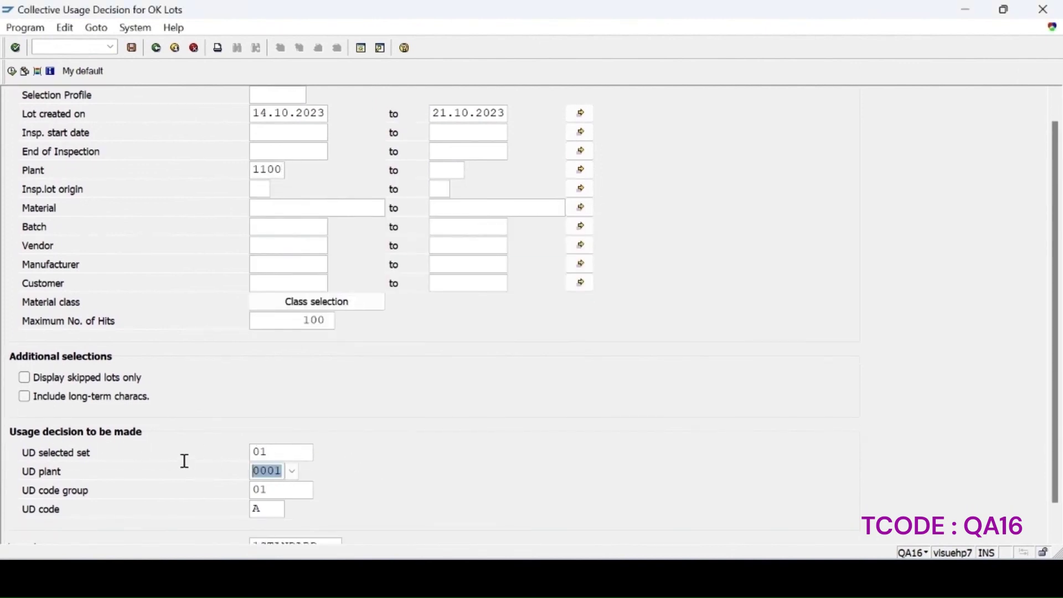
text(11)
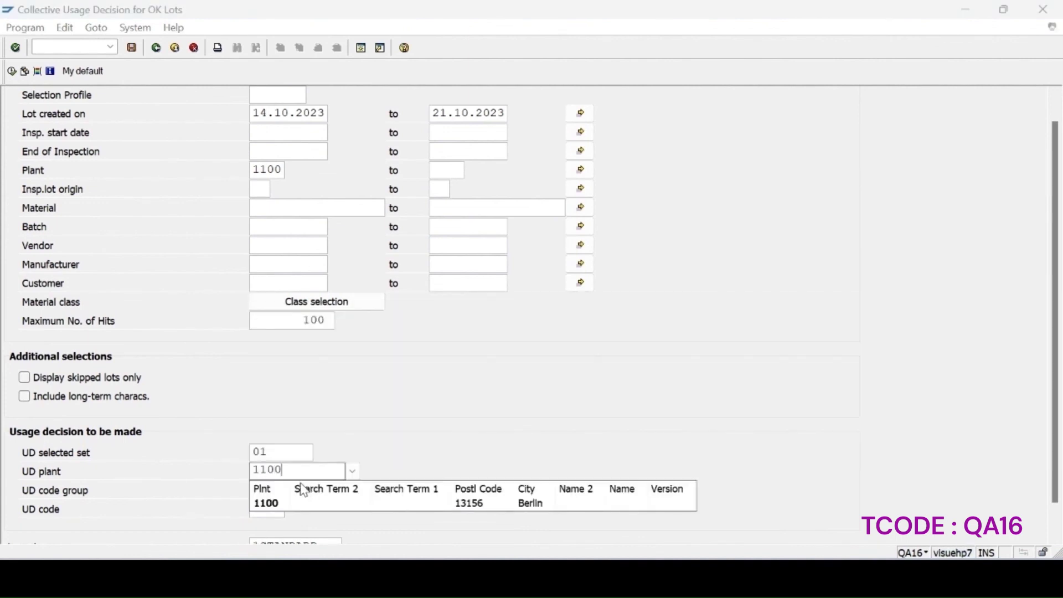
click(282, 505)
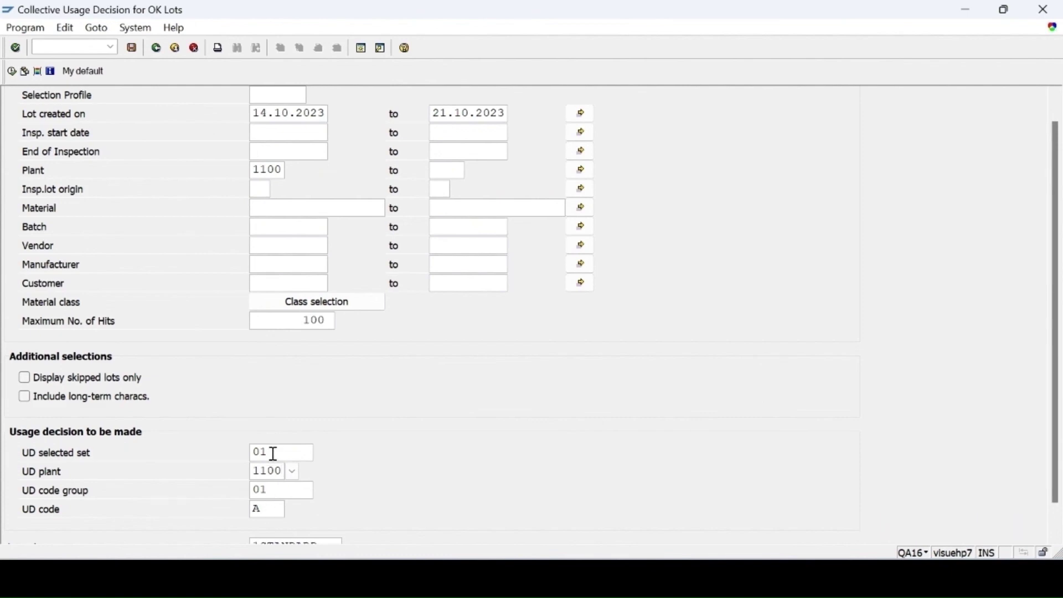
click(308, 500)
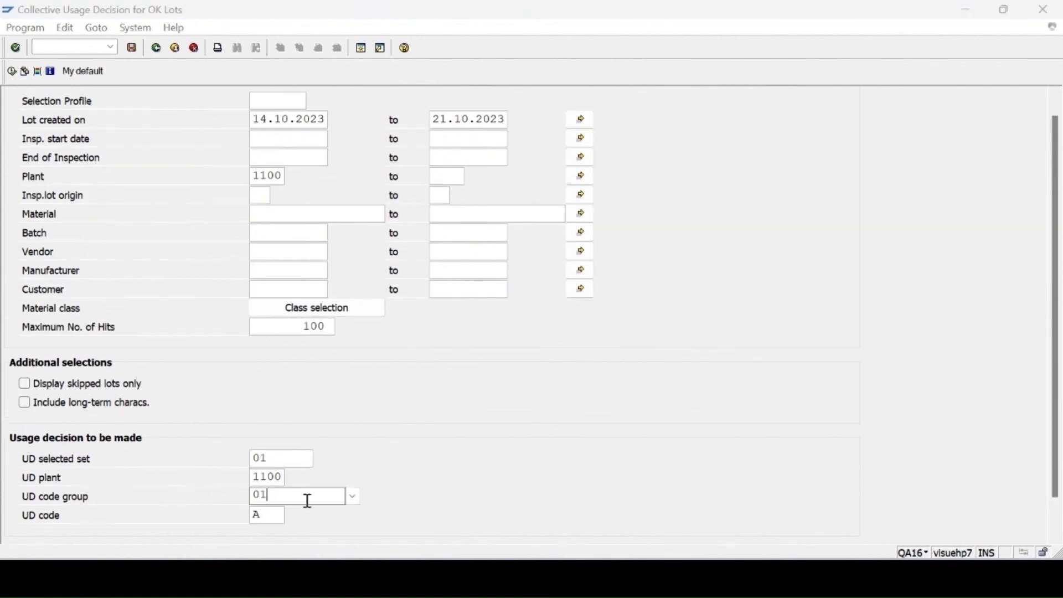
Step: List the matching OK lots and make the Accept usage decision for all of them in the background
click(23, 72)
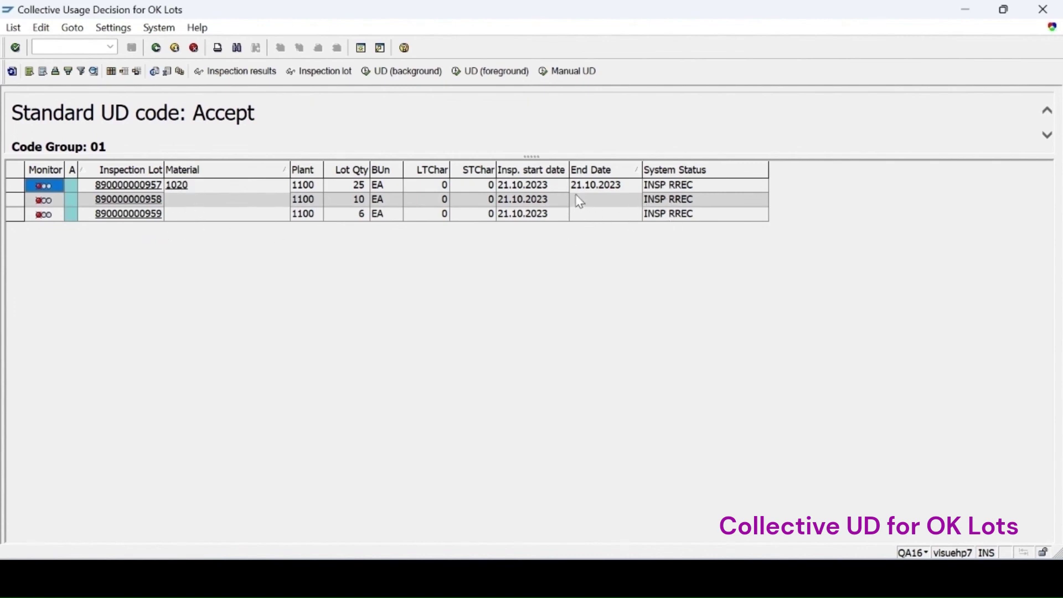
click(15, 171)
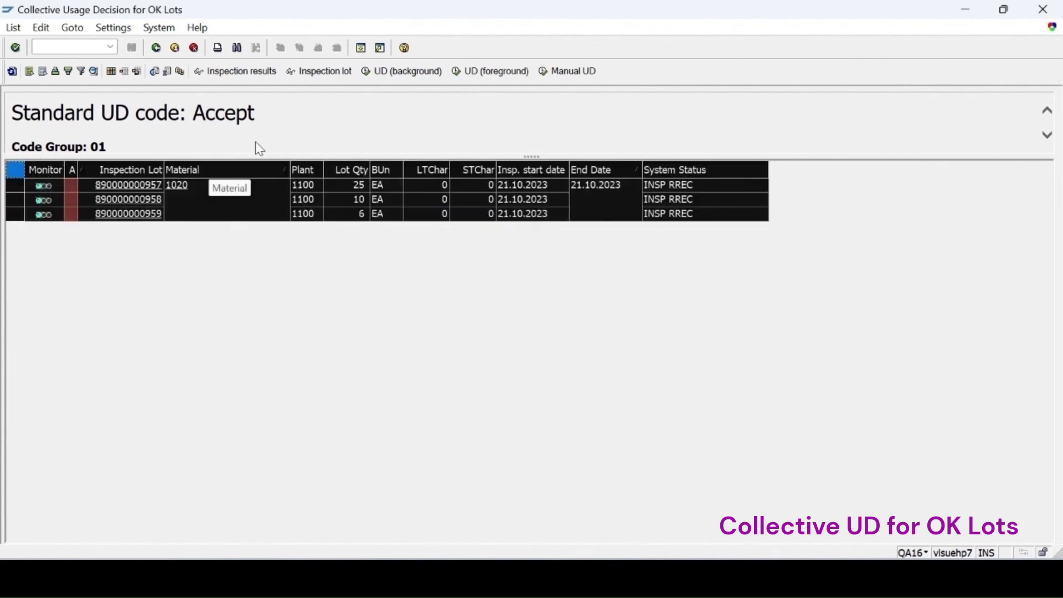
click(401, 78)
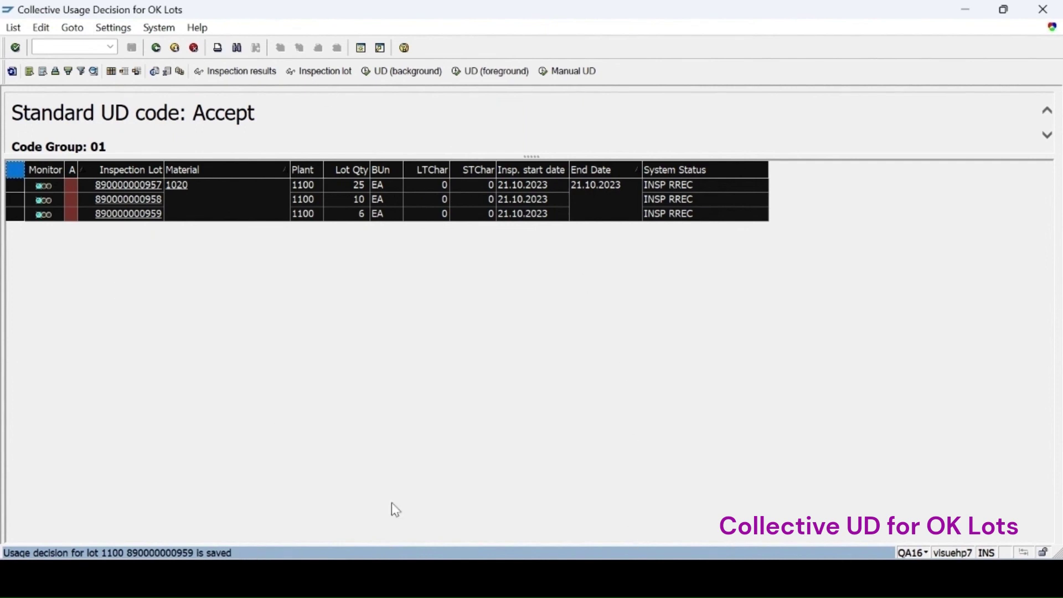
Step: Refresh the QA32 worklist and the QA16 collective usage decision list to check for lots still lacking a decision
text(/nqa32)
key(Return)
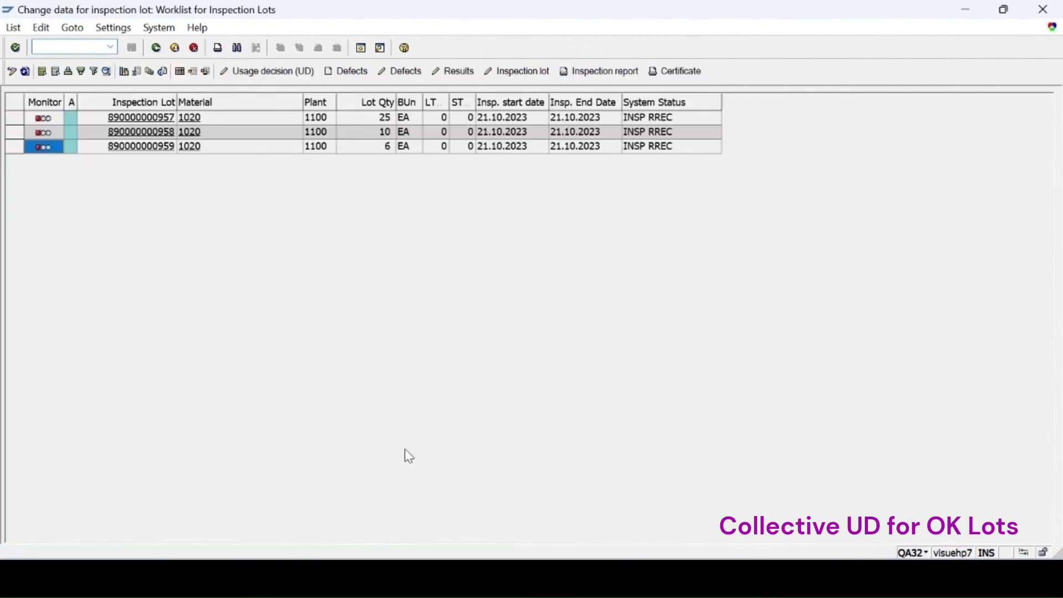
click(25, 72)
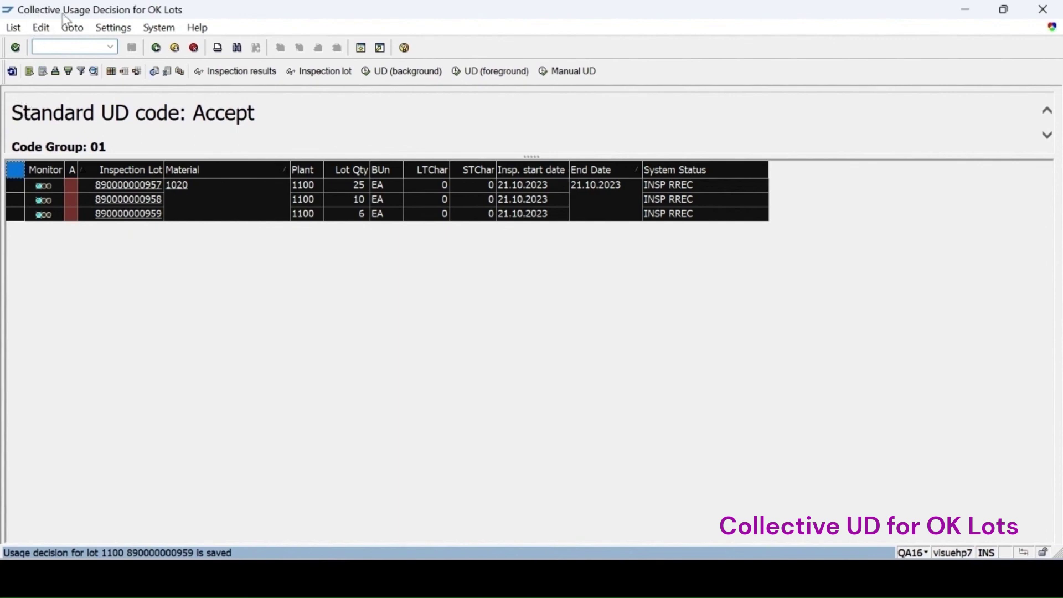
click(11, 72)
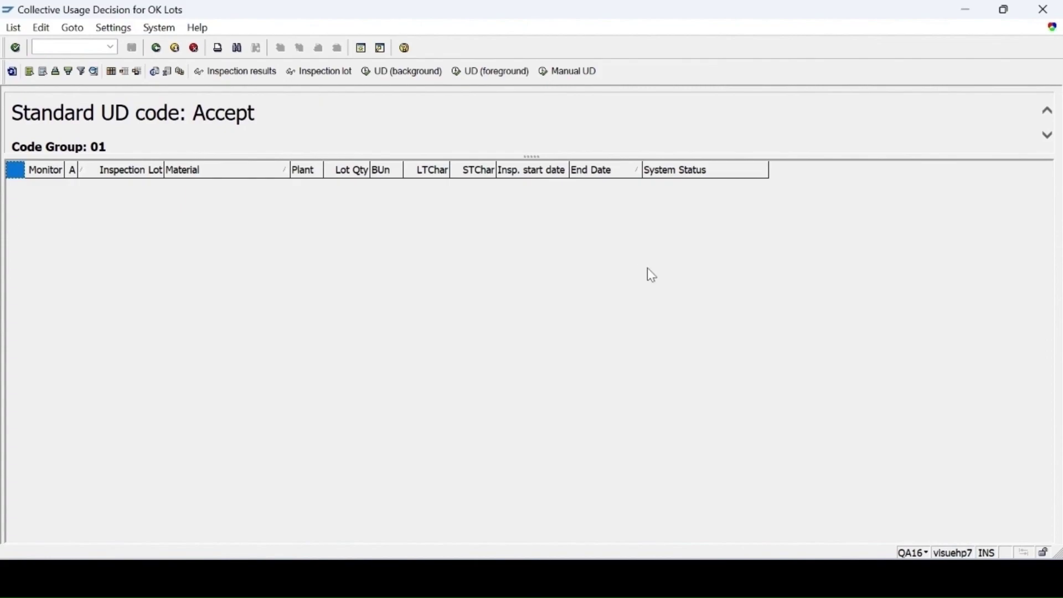